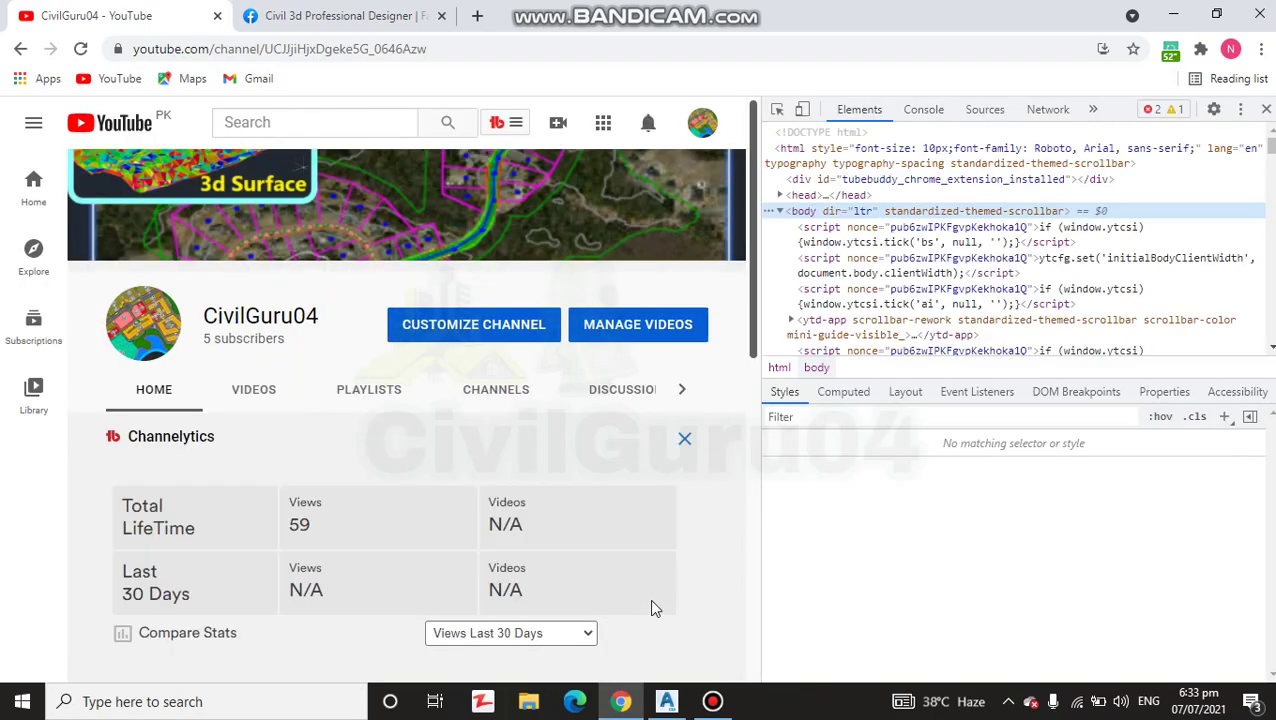
Switch from the browser to Autodesk Civil 3D and view the available workspaces
left_click(1267, 110)
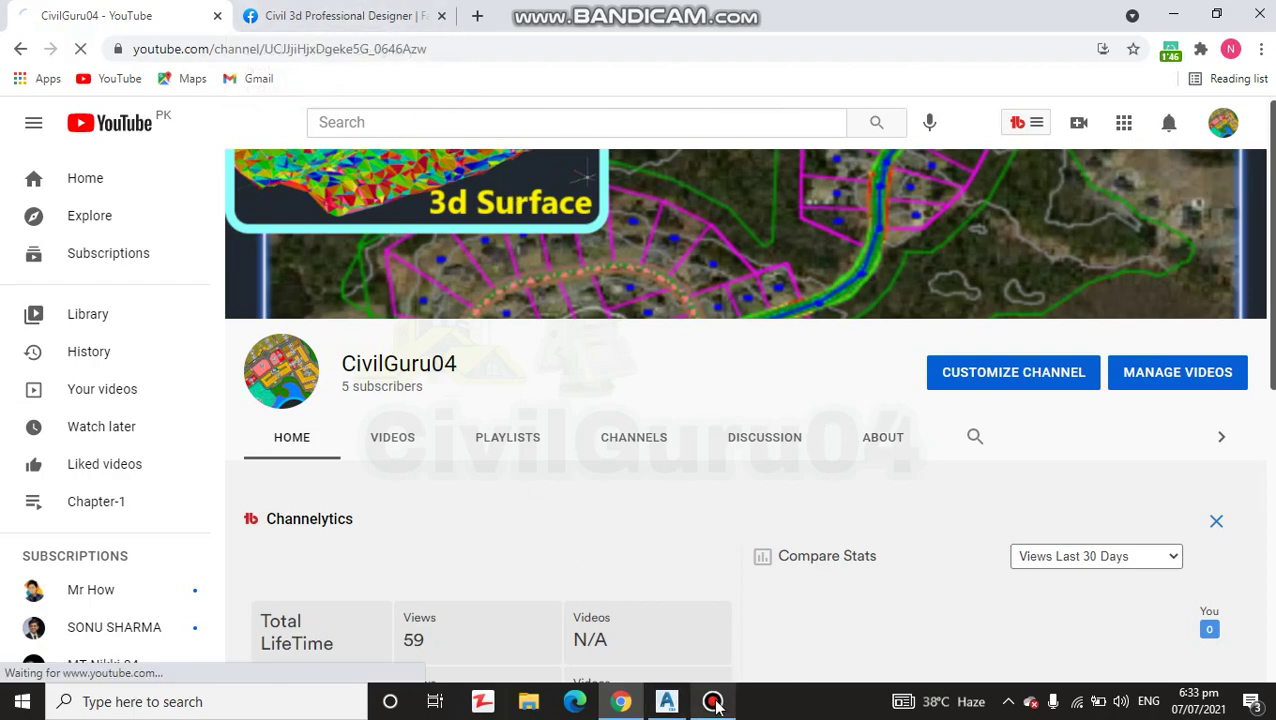
left_click(667, 703)
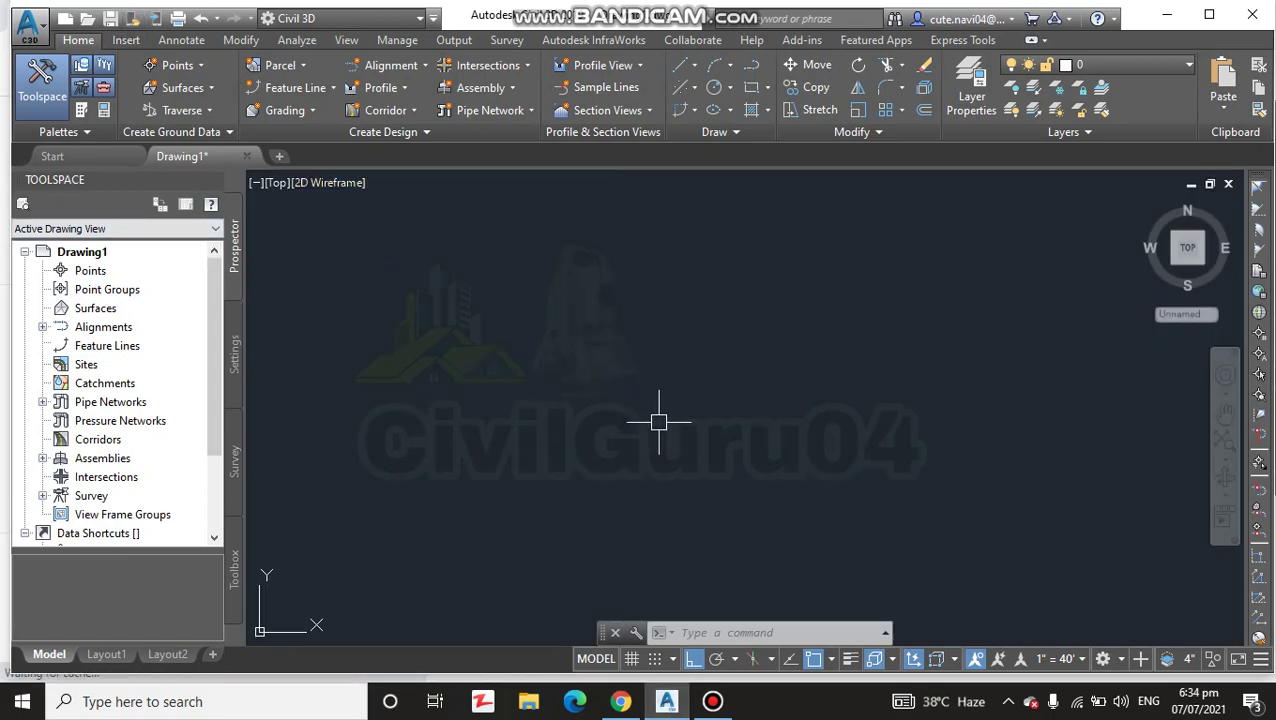
left_click(392, 22)
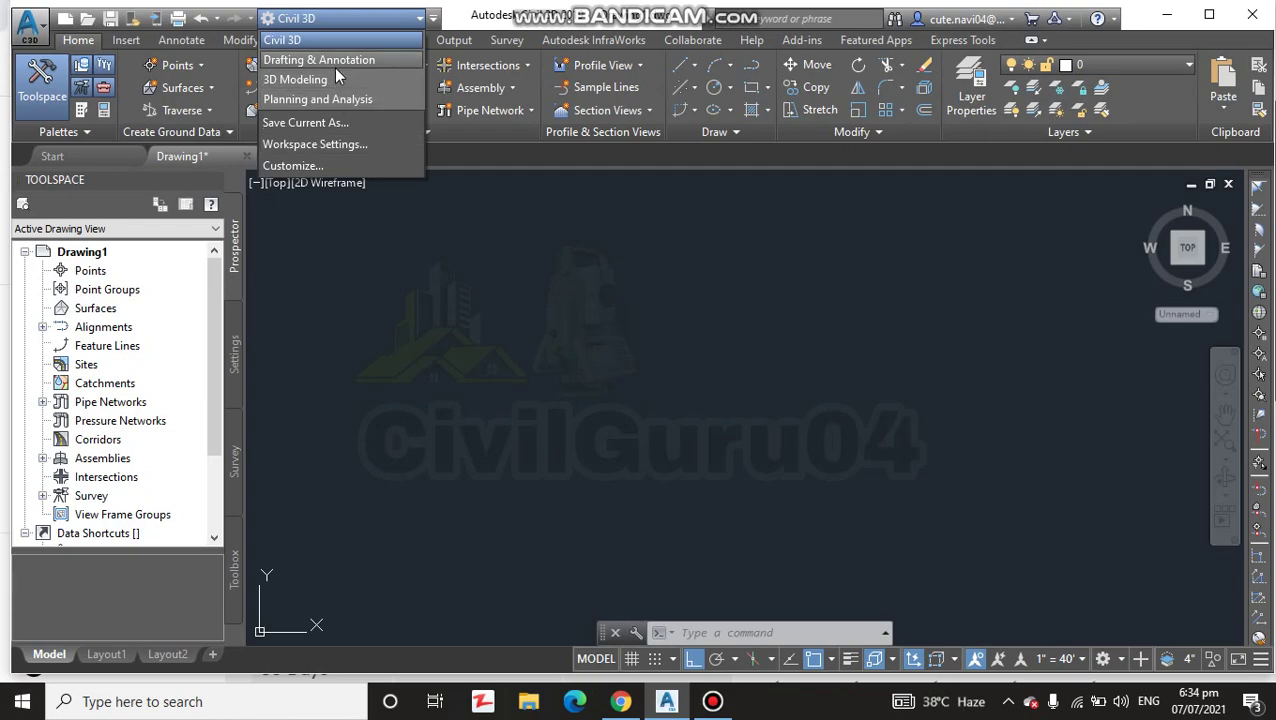
left_click(643, 372)
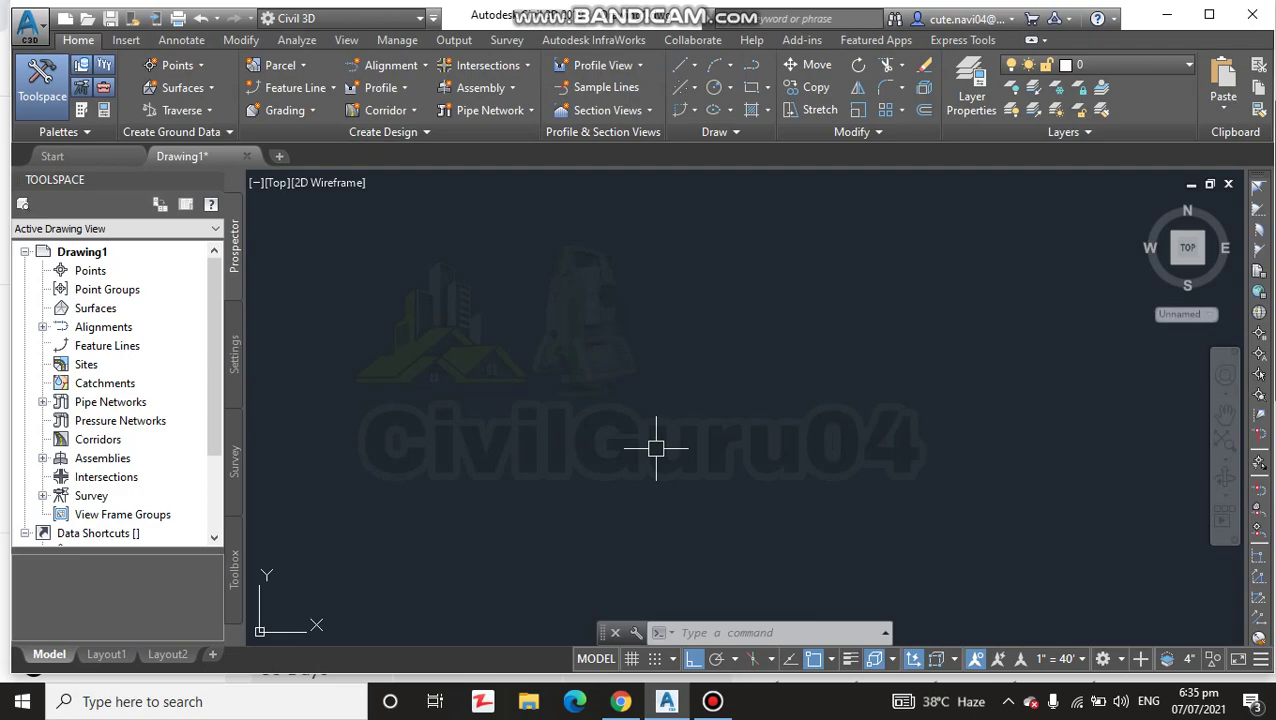
Draw a 10' vertical line upward as the inner face of the left wall
type("l")
key("Return")
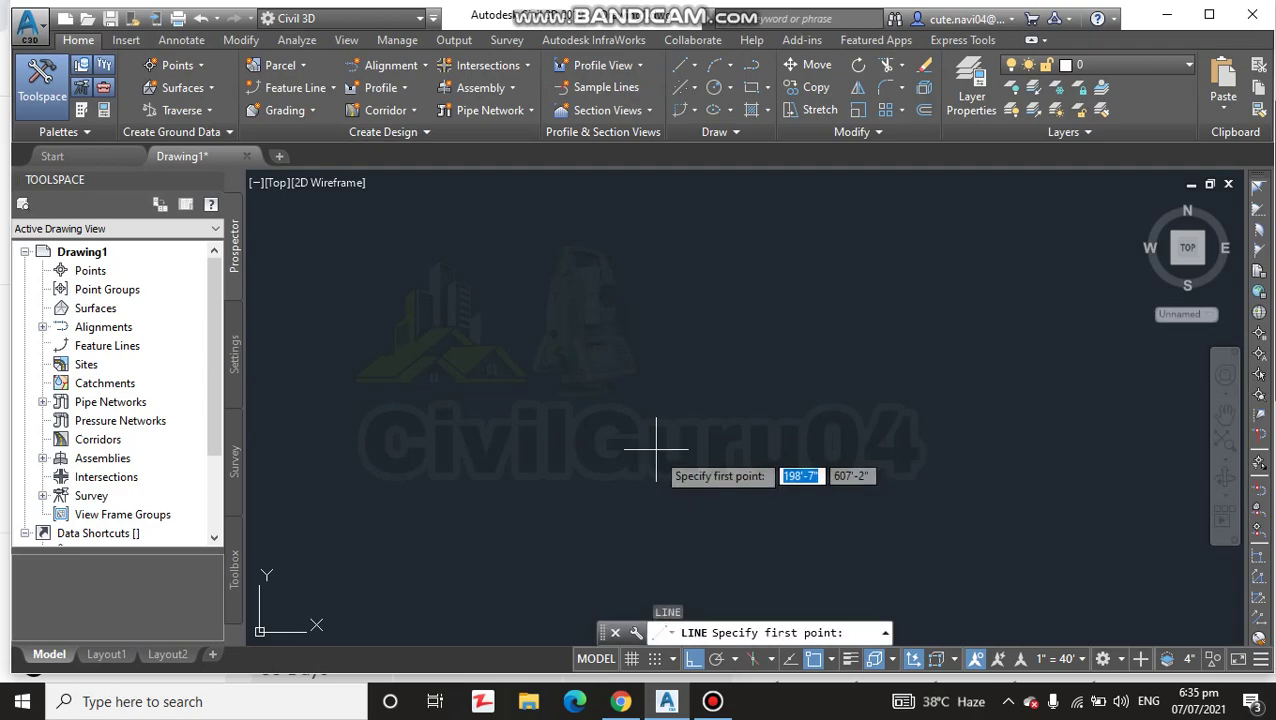
left_click(650, 493)
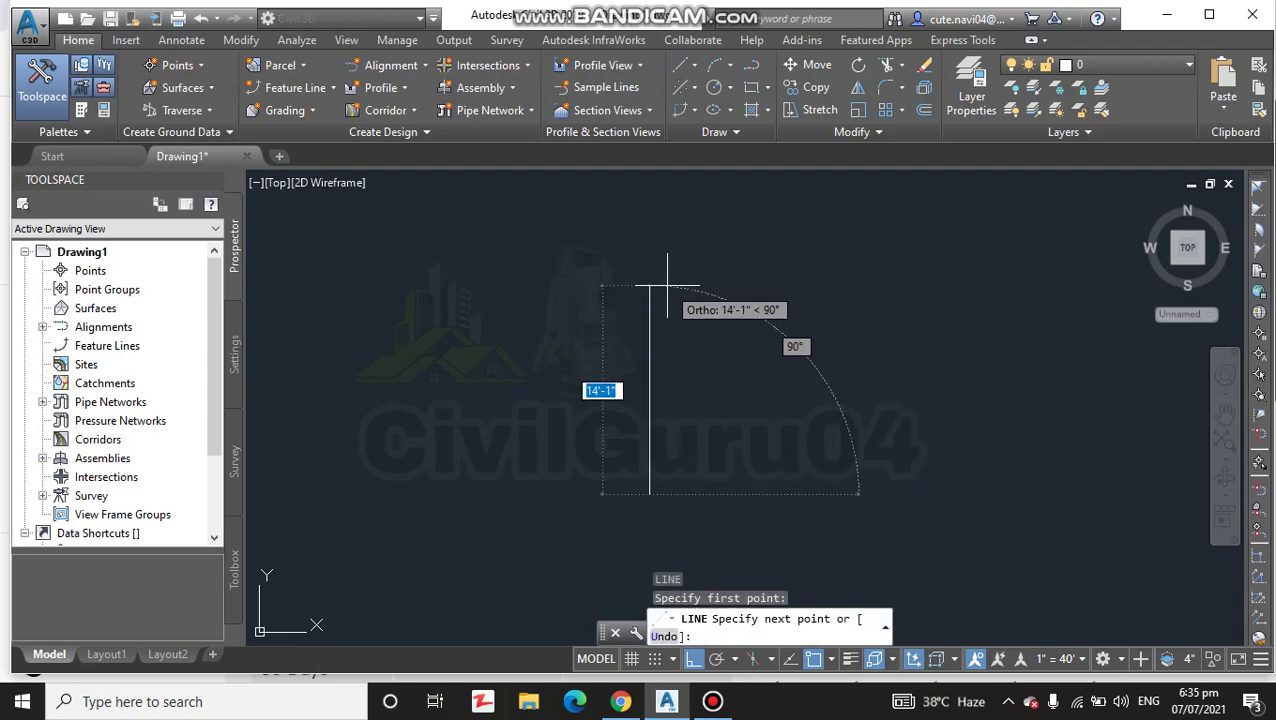
type("10")
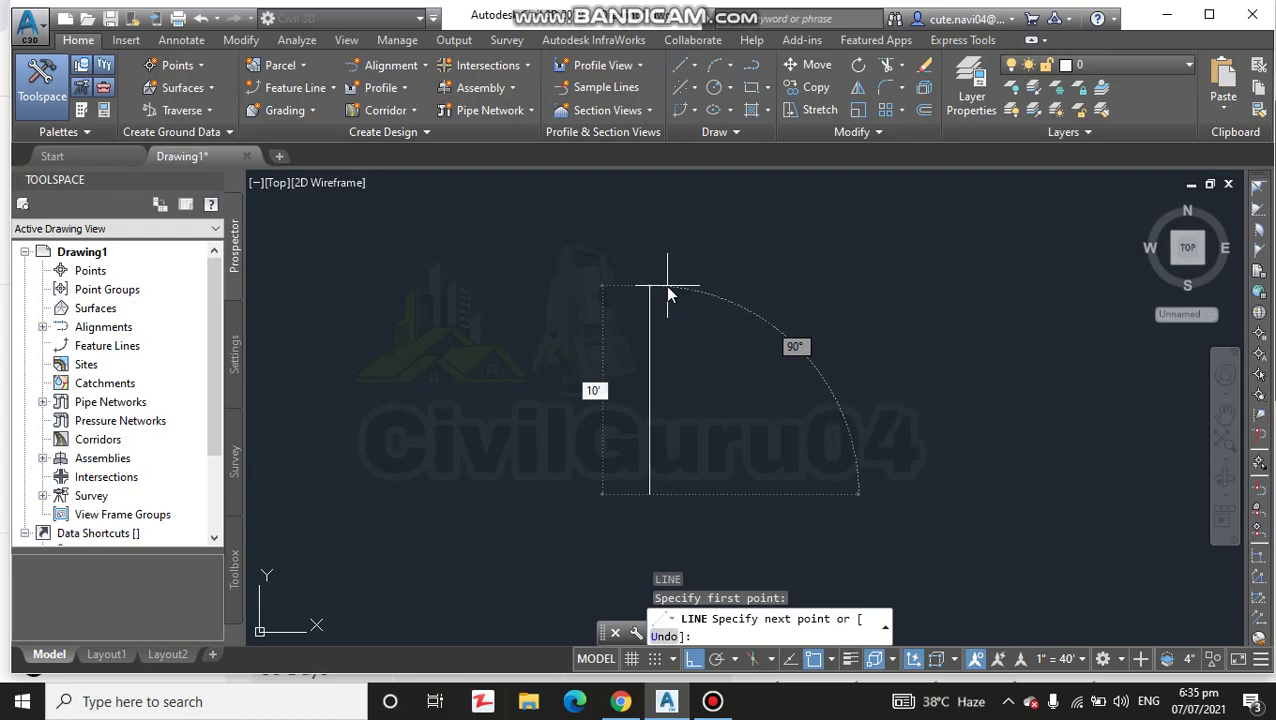
key("Return")
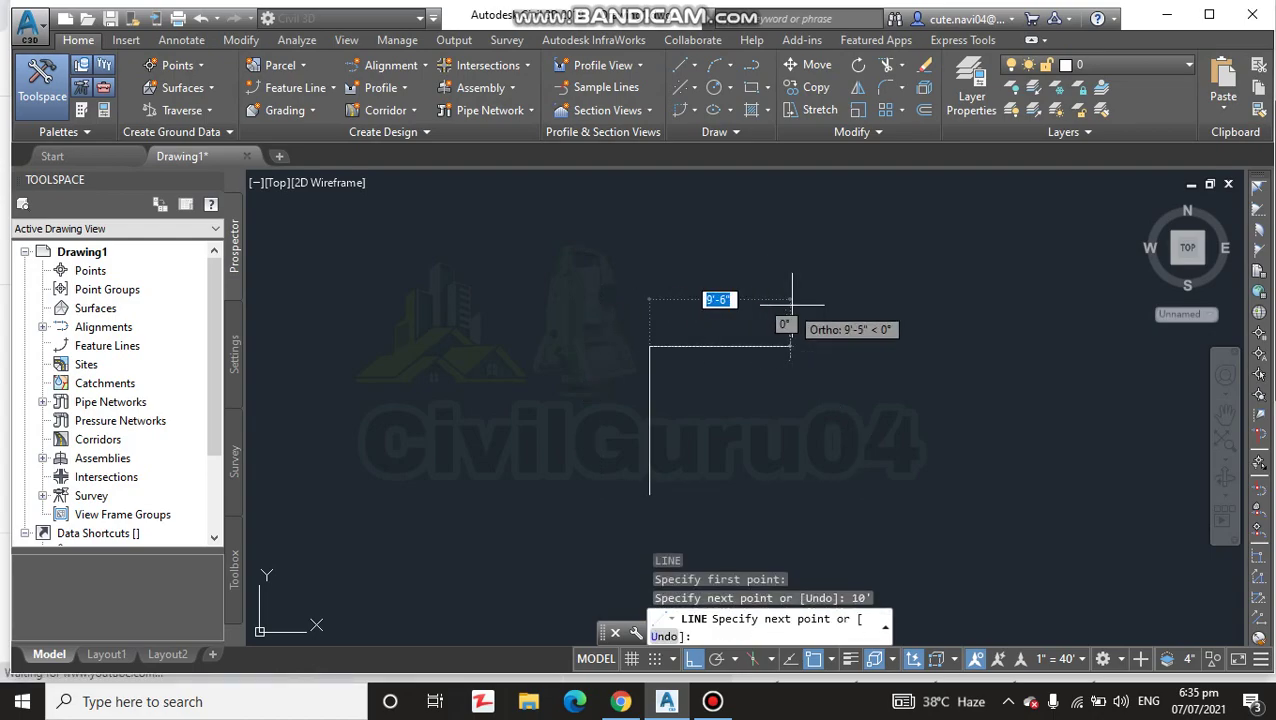
scroll(751, 346, "up", 2)
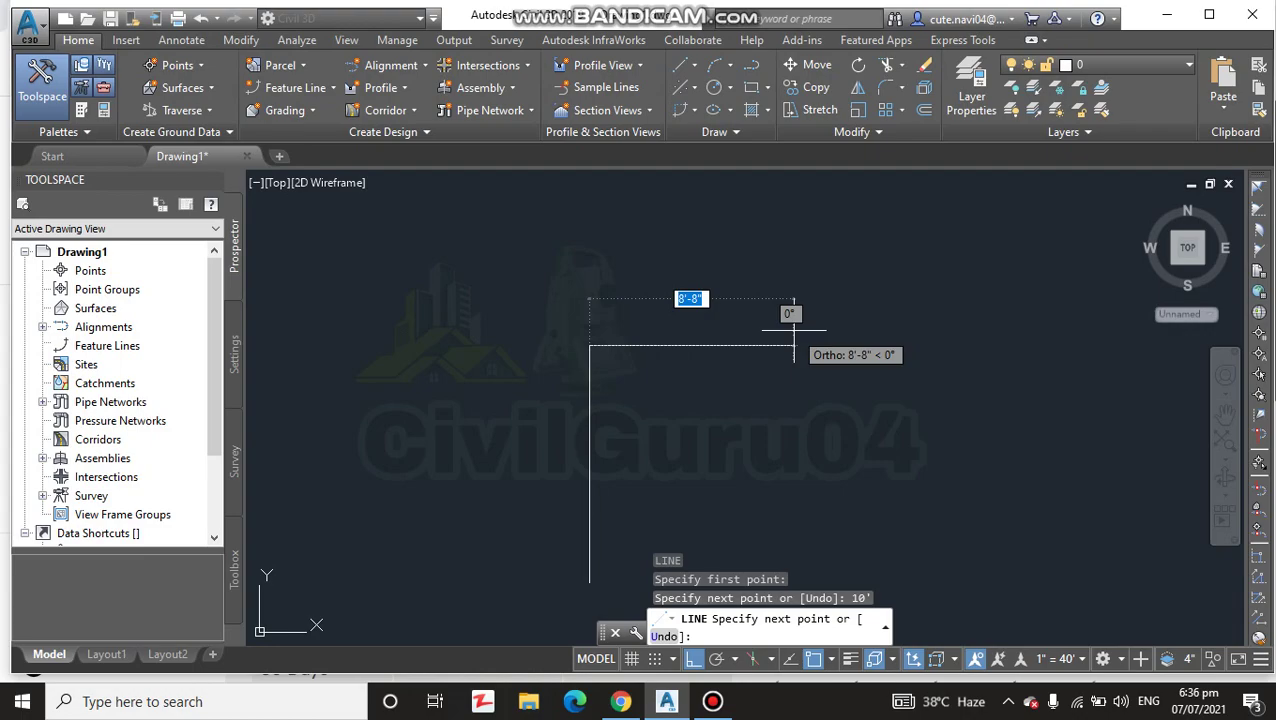
Continue the inner outline with a 6'6" horizontal line to the right and a 10' vertical line downward
type("6'")
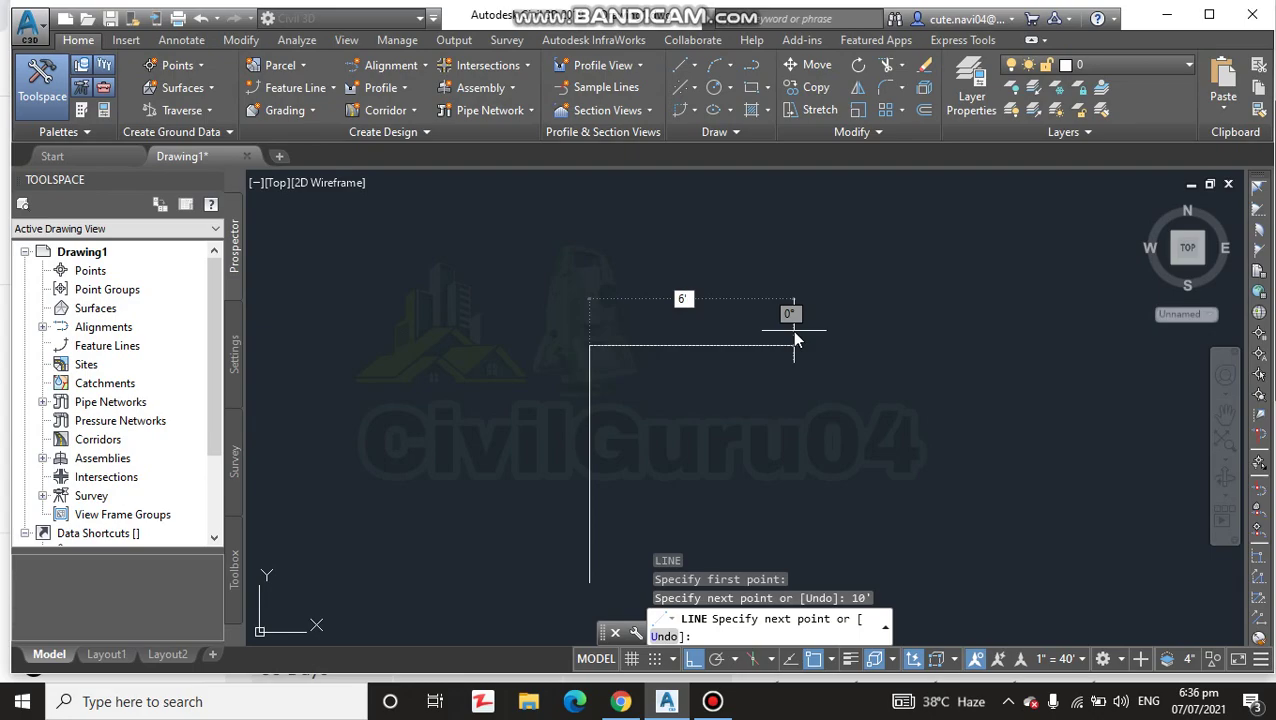
type("6\"")
key("Return")
middle_click_drag(792, 330, 790, 253)
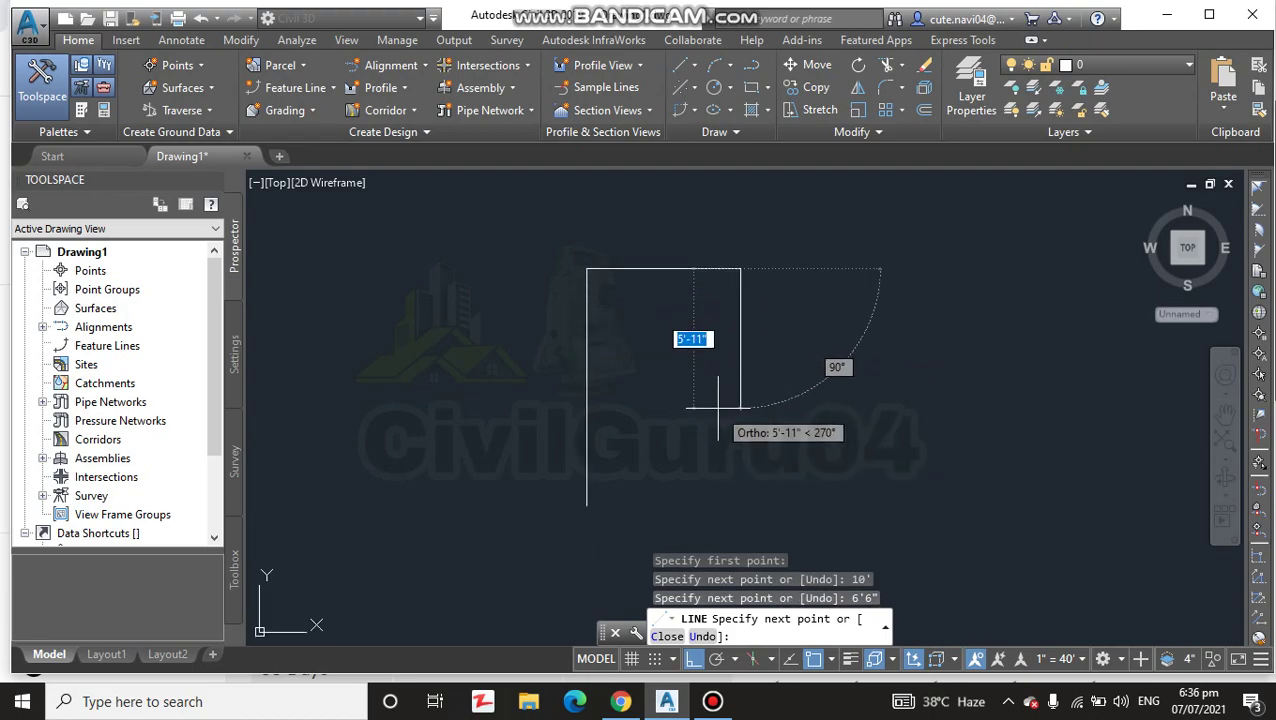
type("10'")
key("Return")
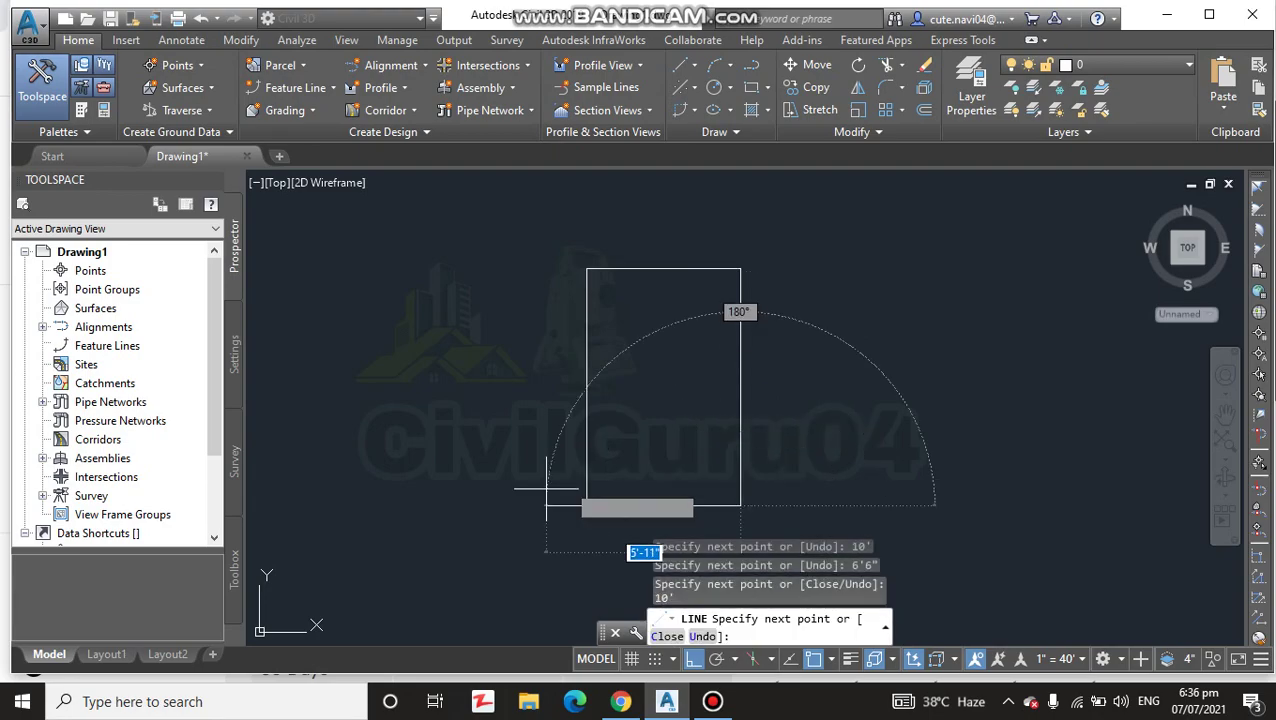
key("Return")
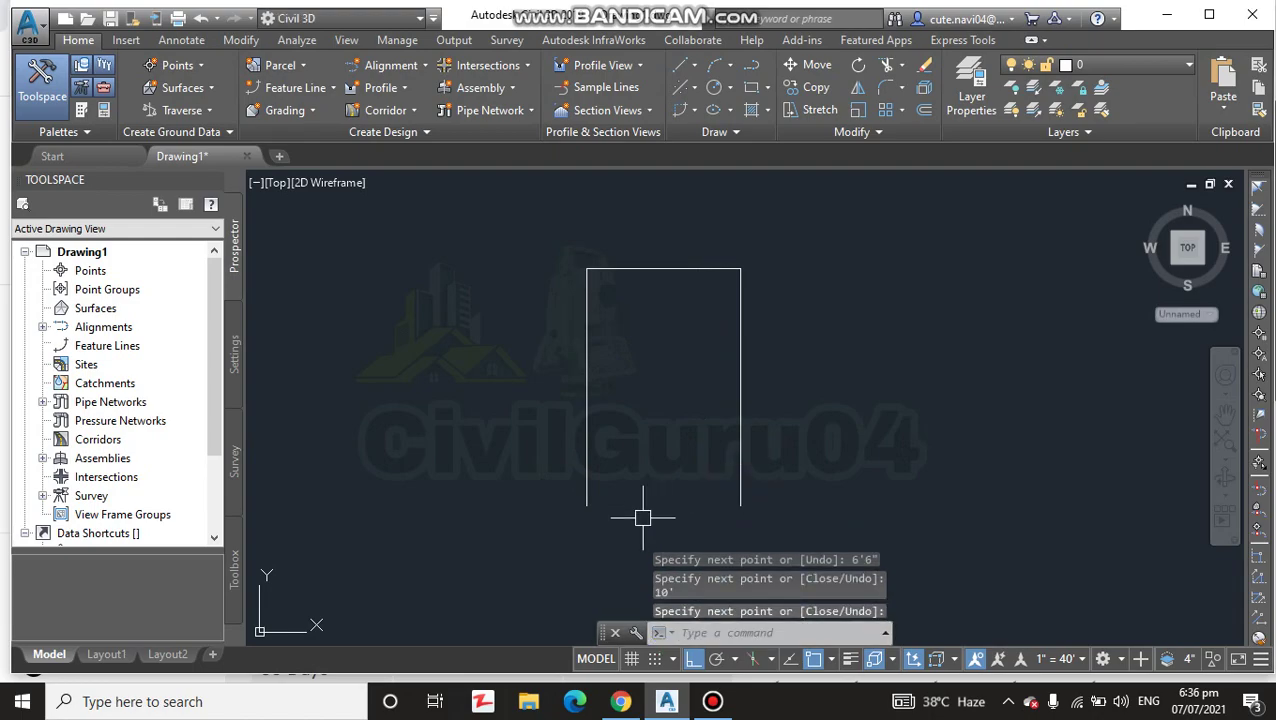
Offset the left, upper and right lines of the outline outward by 9" to form the outer wall faces
type("O")
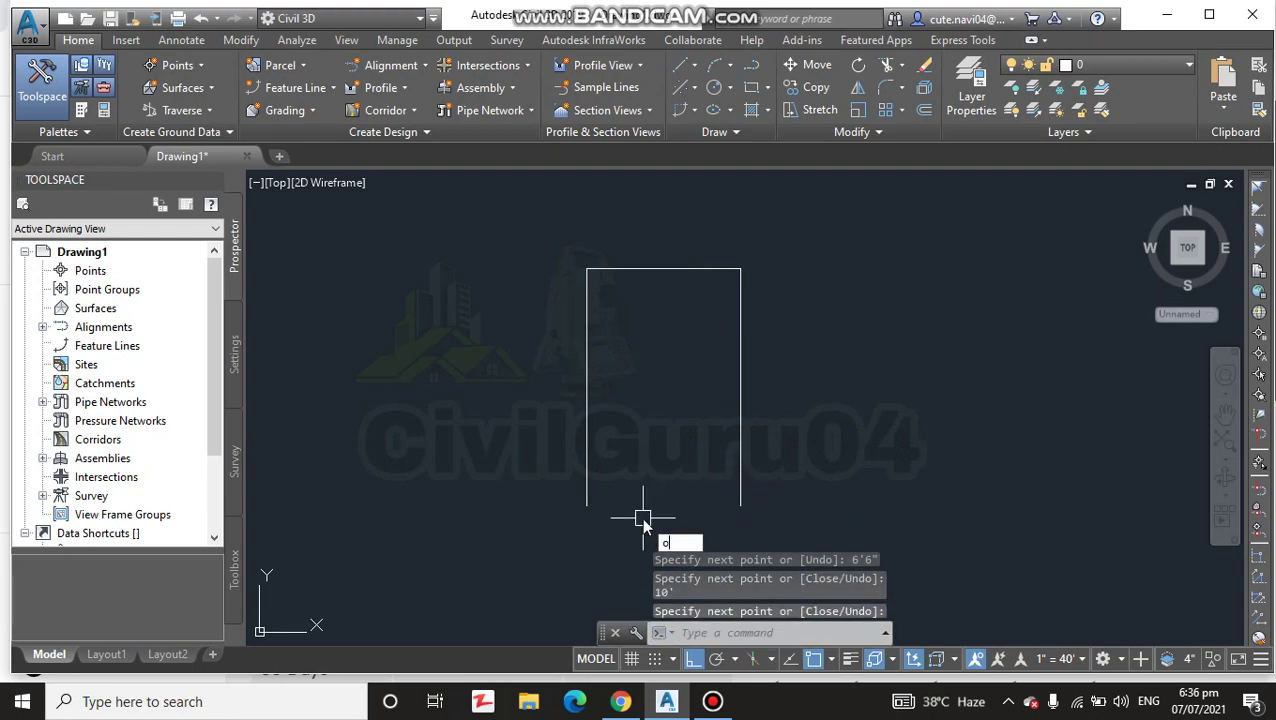
key("Return")
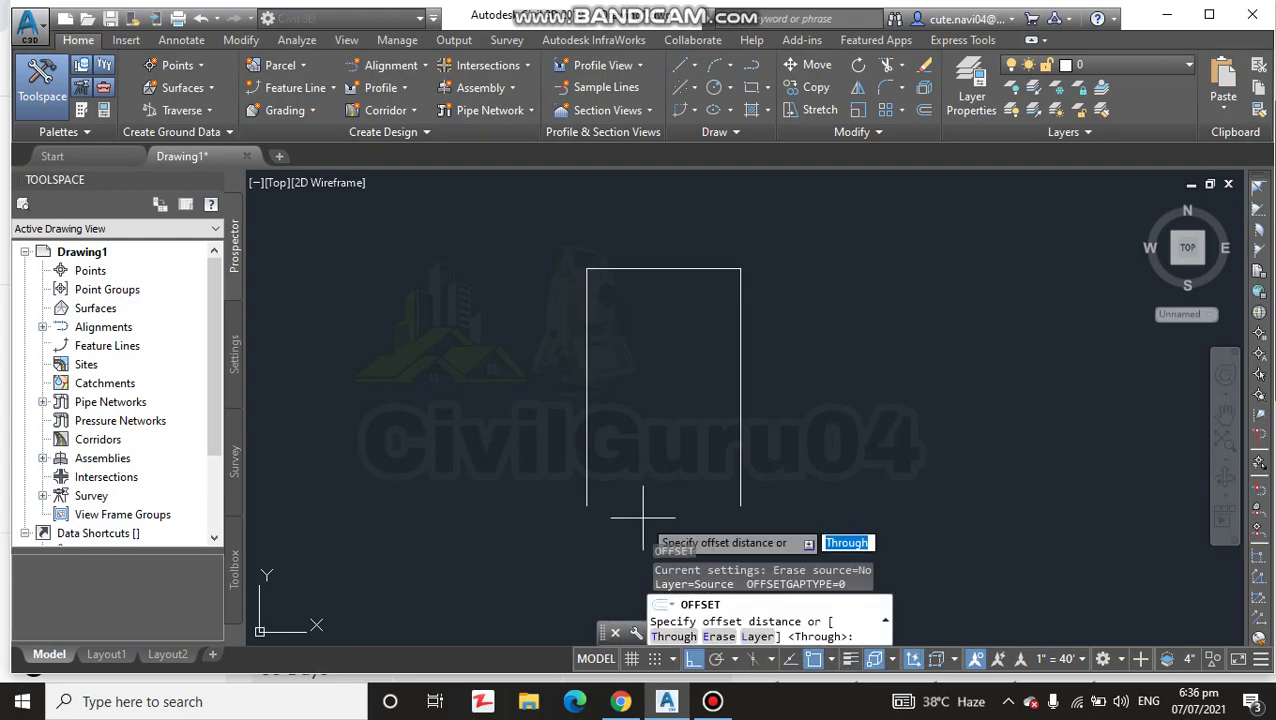
type("9\"")
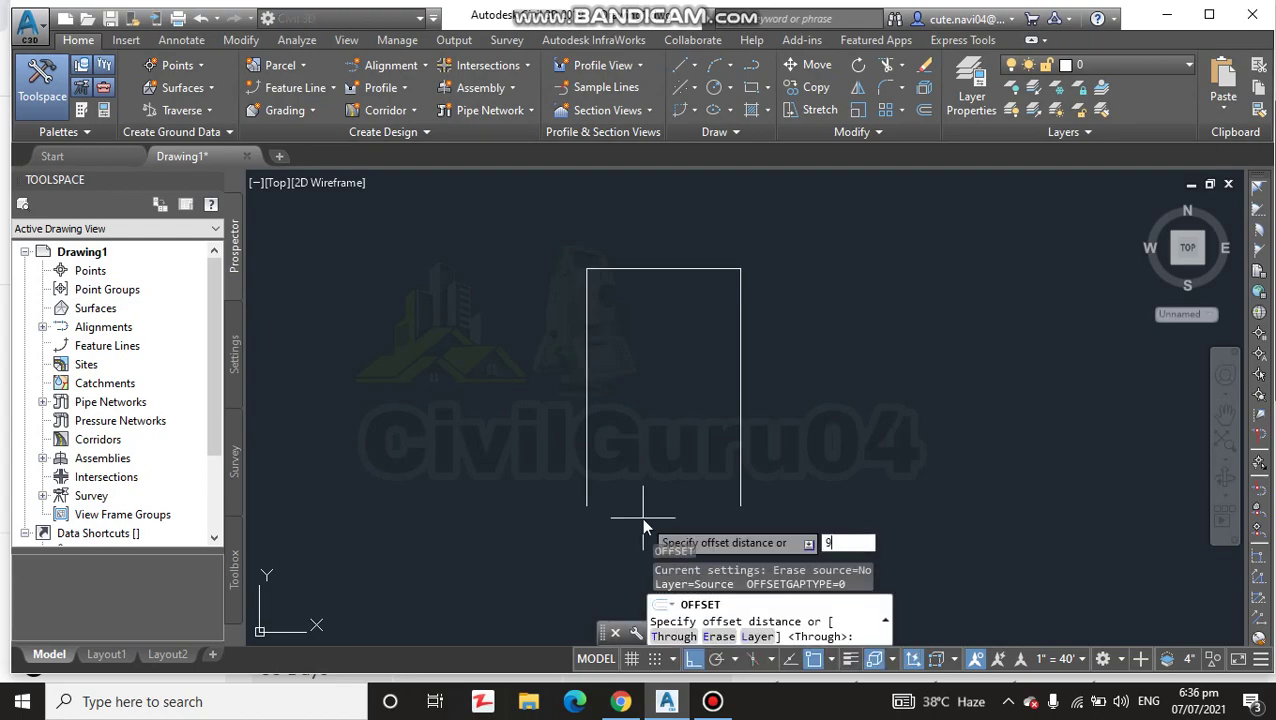
key("Return")
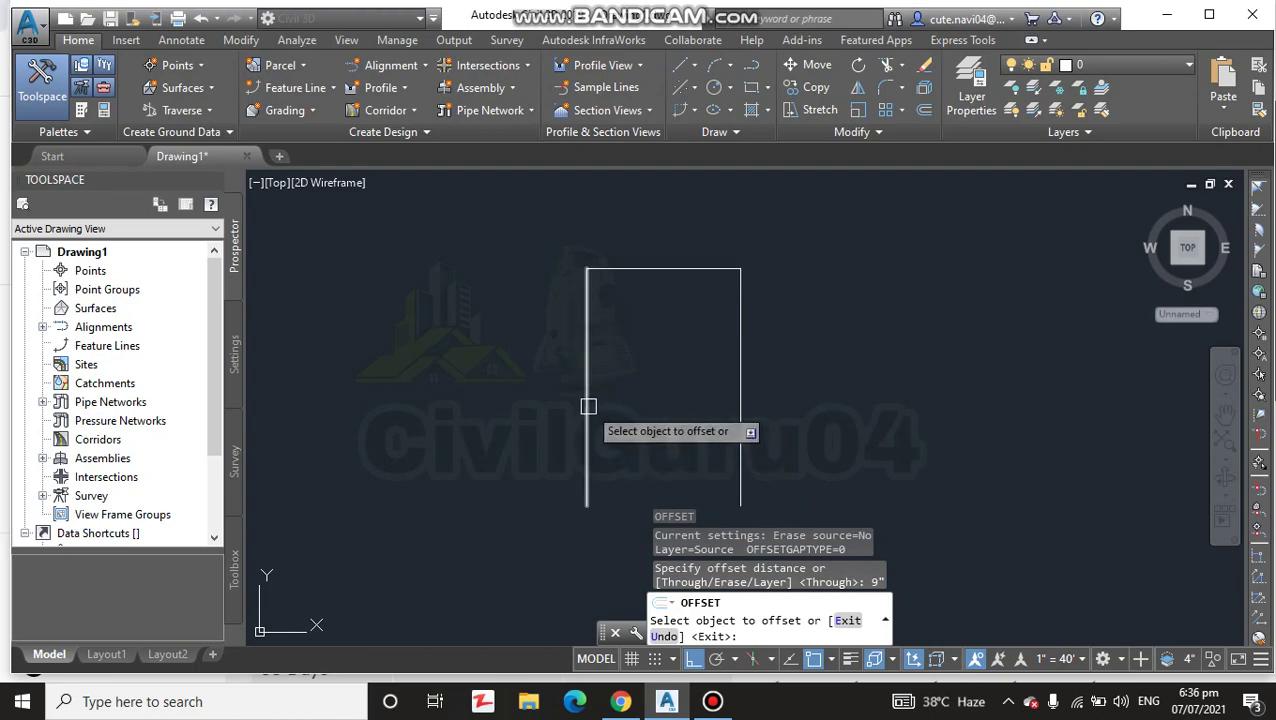
left_click(587, 425)
left_click(566, 360)
left_click(632, 268)
left_click(644, 226)
left_click(741, 337)
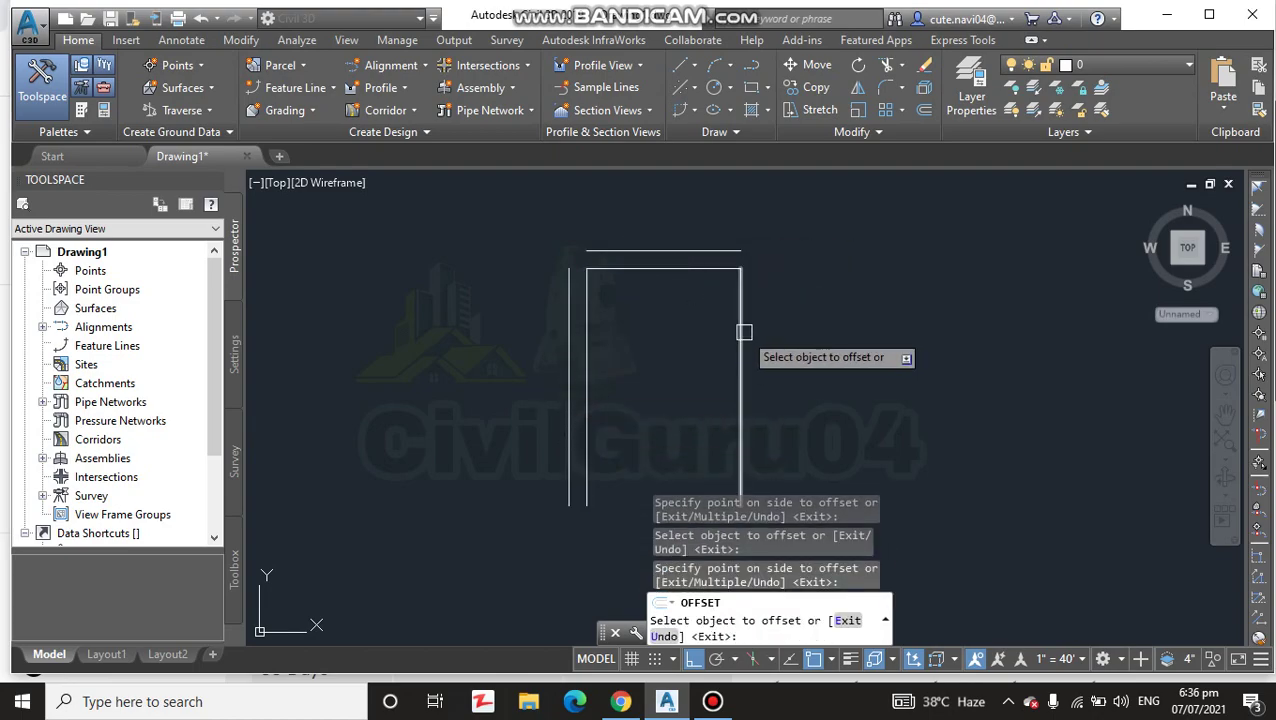
left_click(790, 300)
key("Escape")
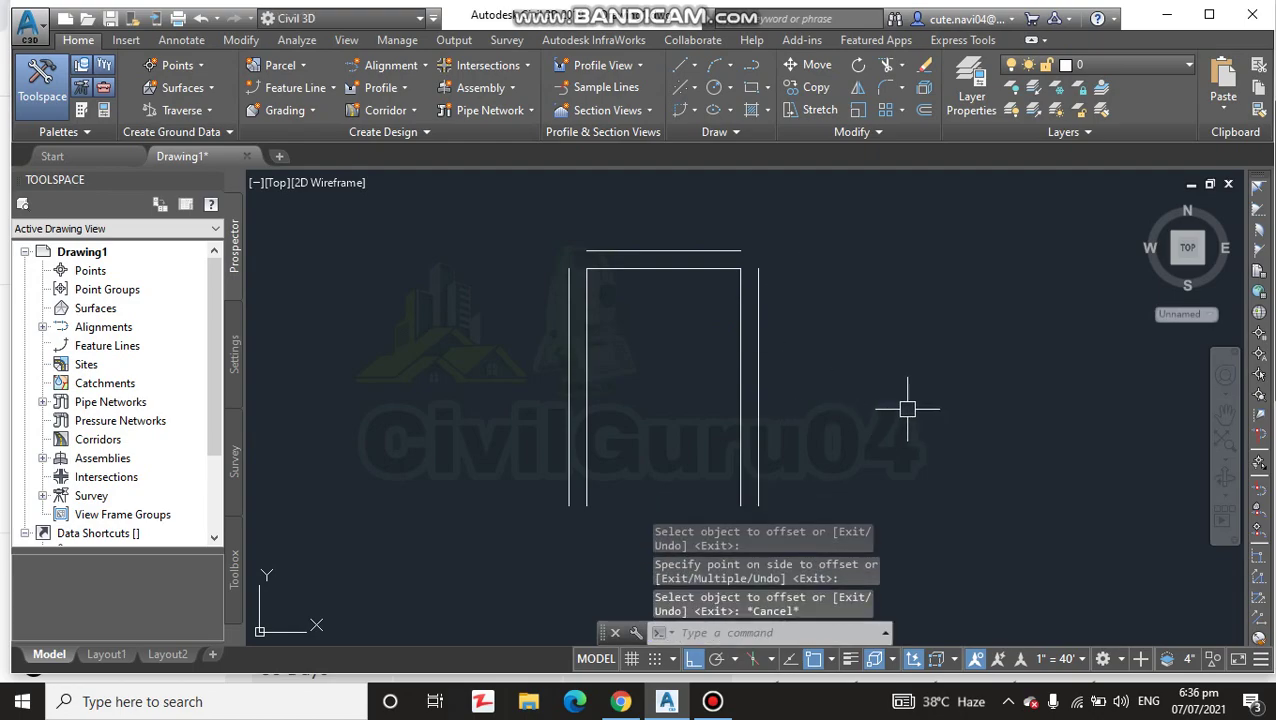
Join the outer wall lines at both upper corners with Fillet
type("f")
key("Return")
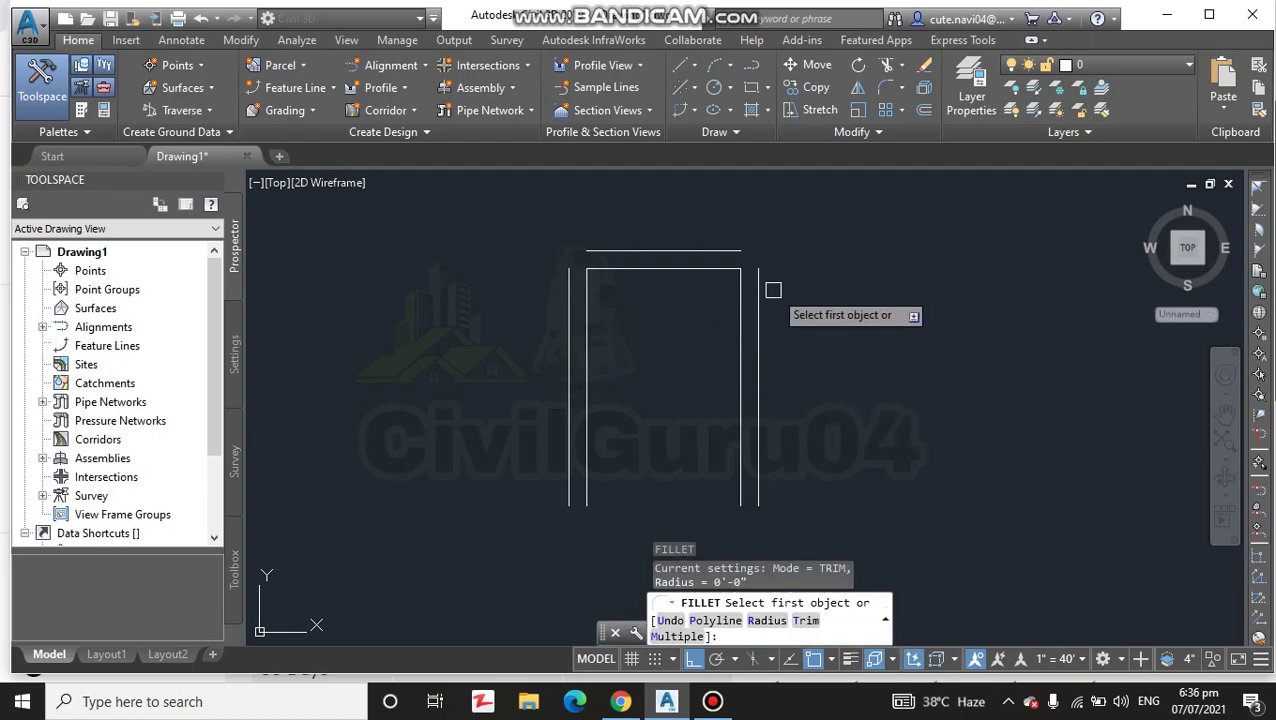
left_click(760, 290)
left_click(726, 251)
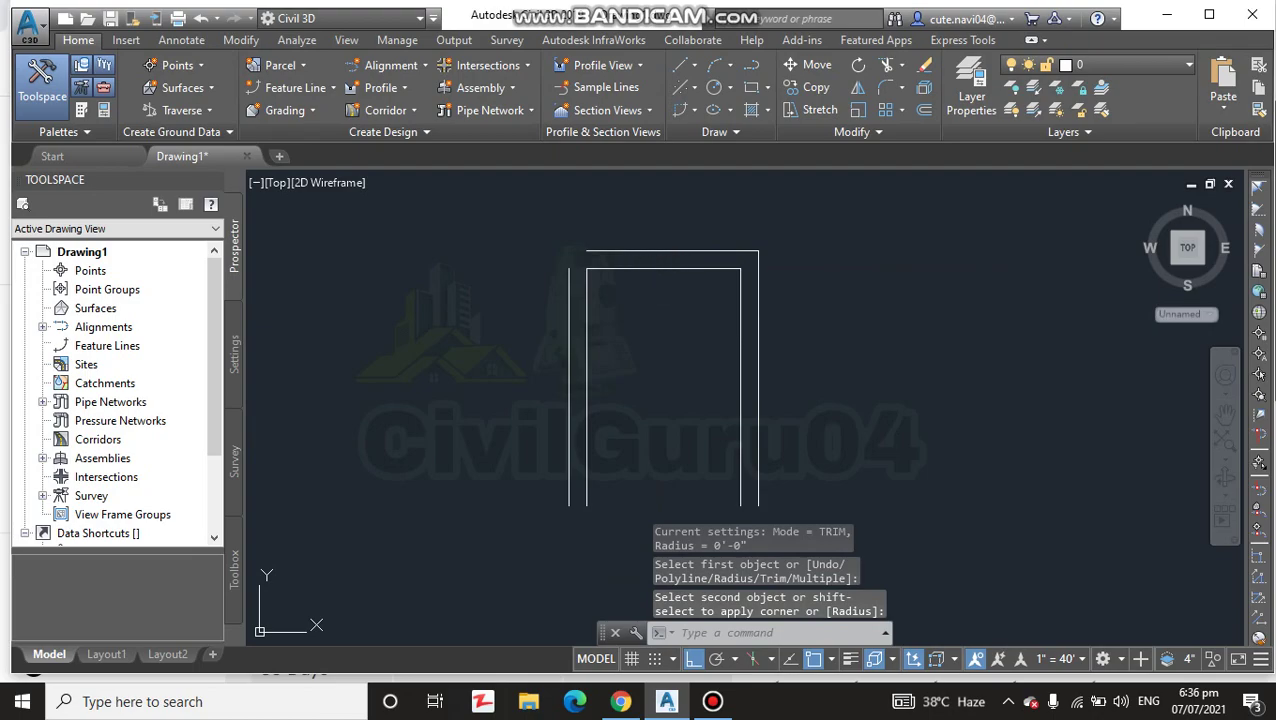
key("Return")
left_click(570, 287)
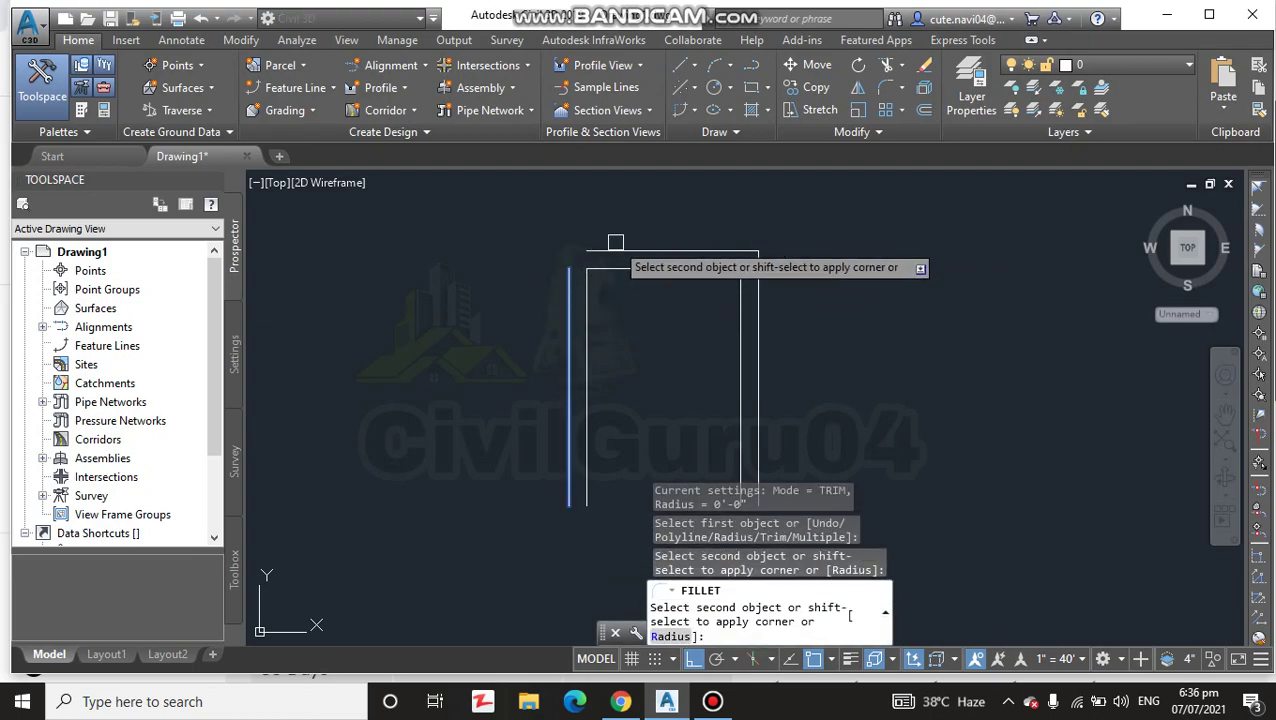
left_click(604, 251)
key("Escape")
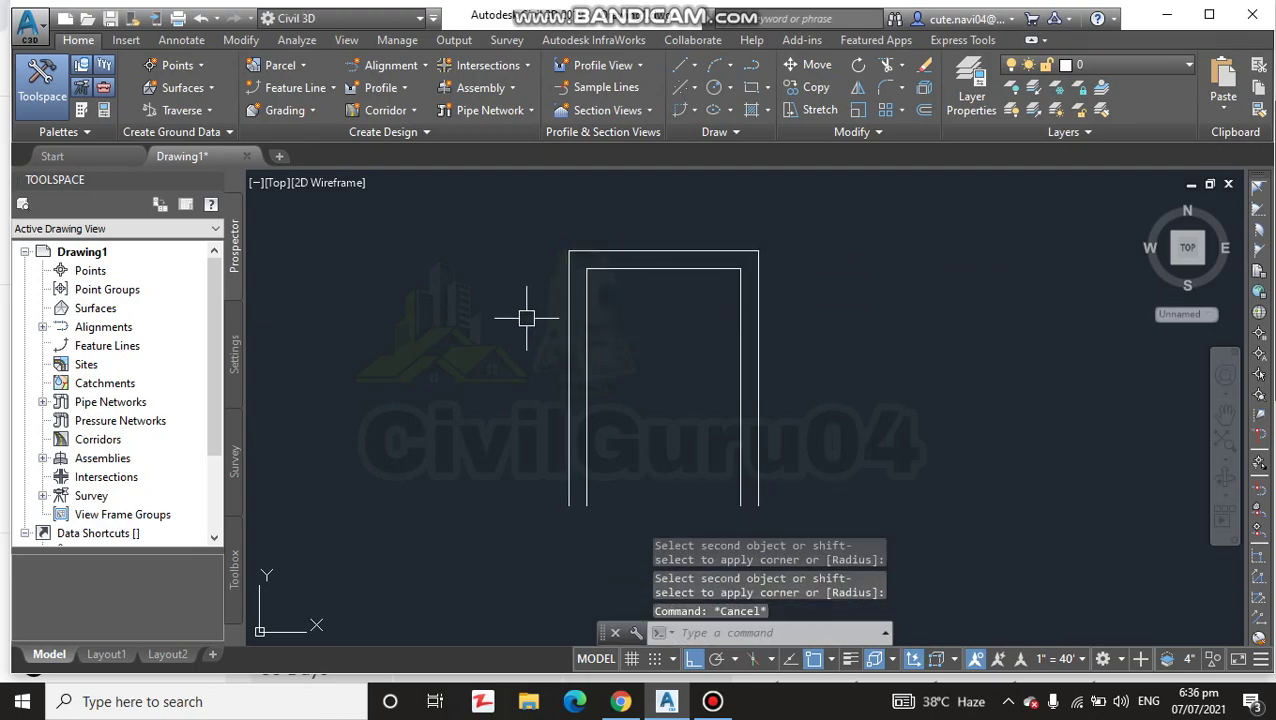
Close the open lower ends of the left and right walls with short horizontal lines
type("l")
key("Return")
left_click(587, 505)
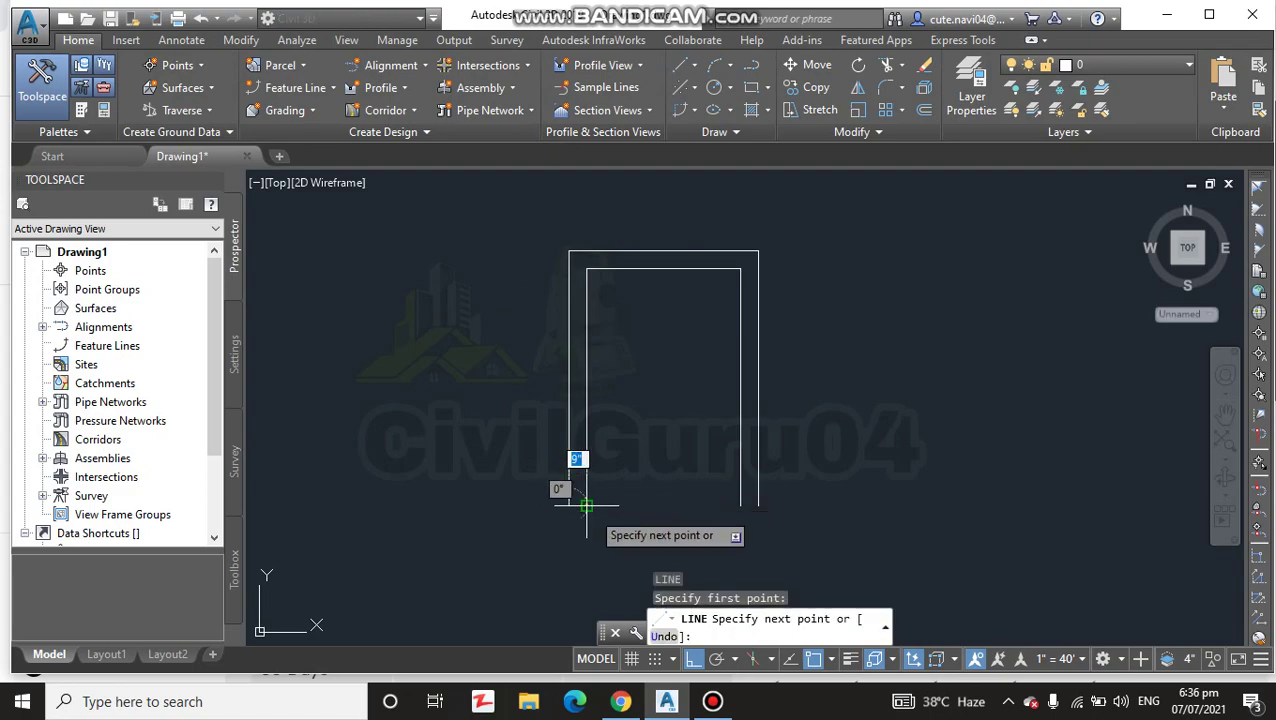
left_click(570, 505)
key("Escape")
key("Return")
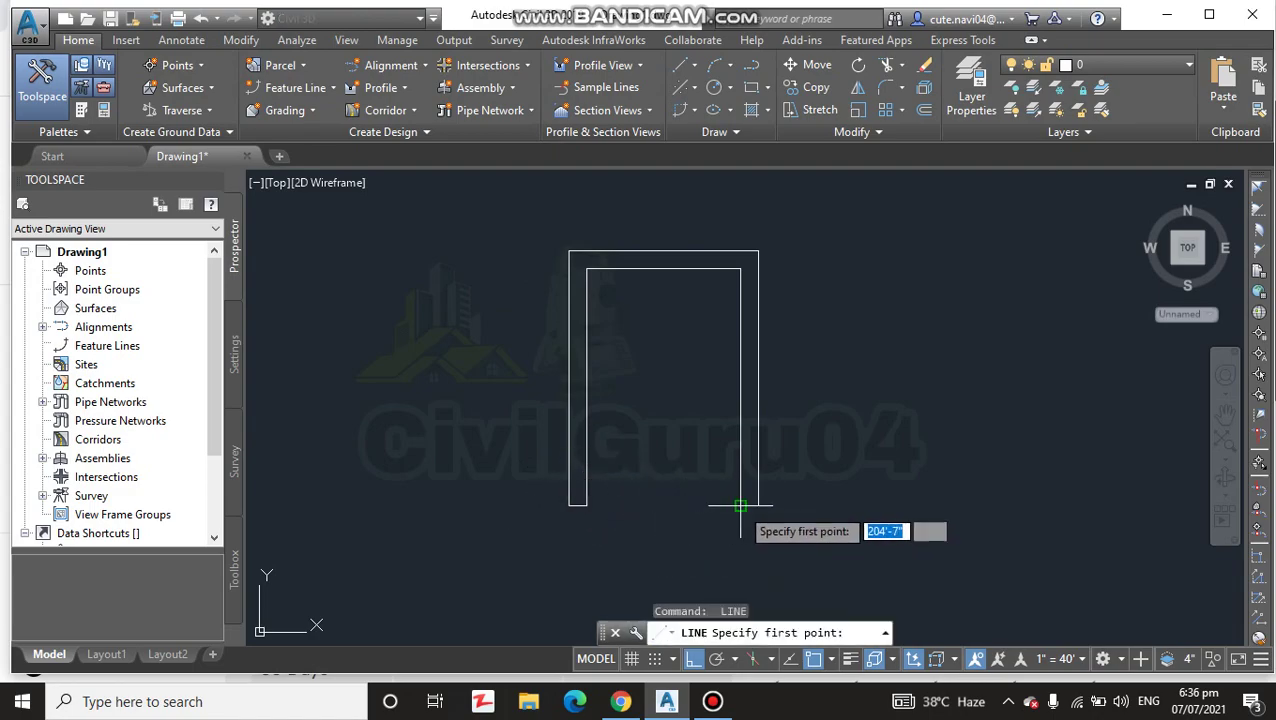
left_click(758, 505)
left_click(711, 505)
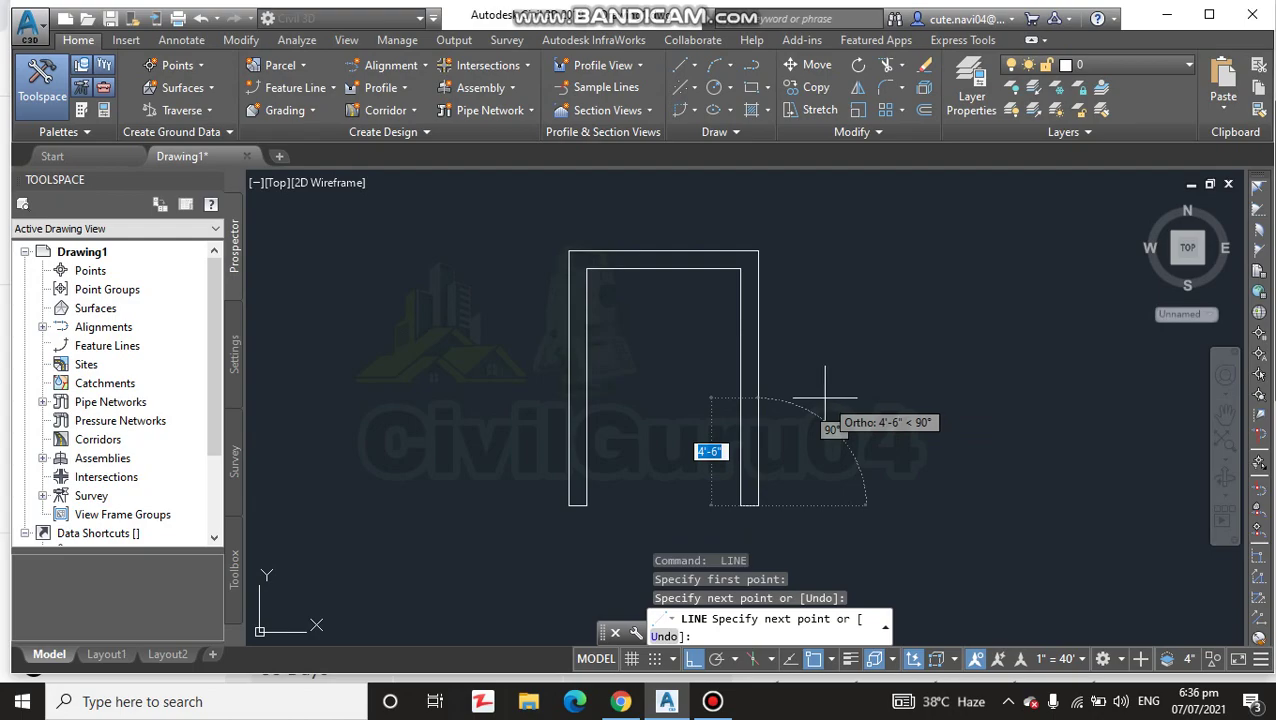
key("Escape")
middle_click_drag(826, 396, 891, 373)
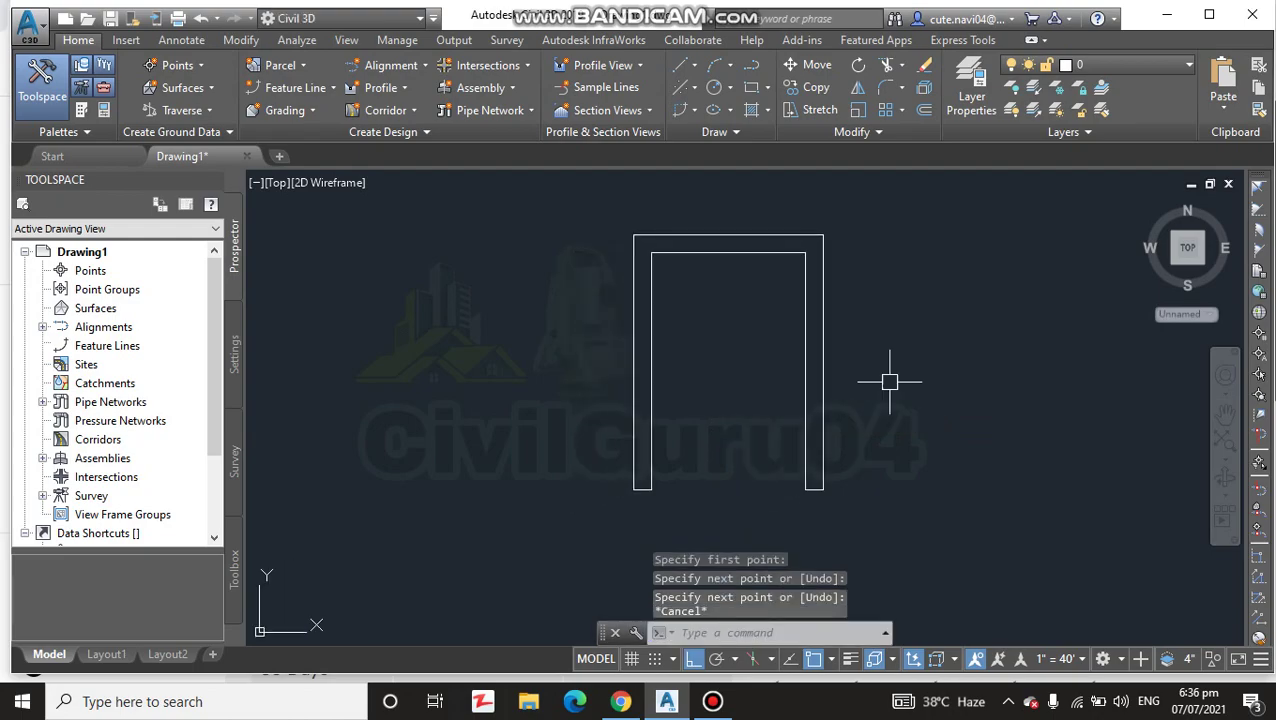
Check the inner width between the two side walls with a linear dimension, without placing it
left_click(181, 40)
left_click(428, 85)
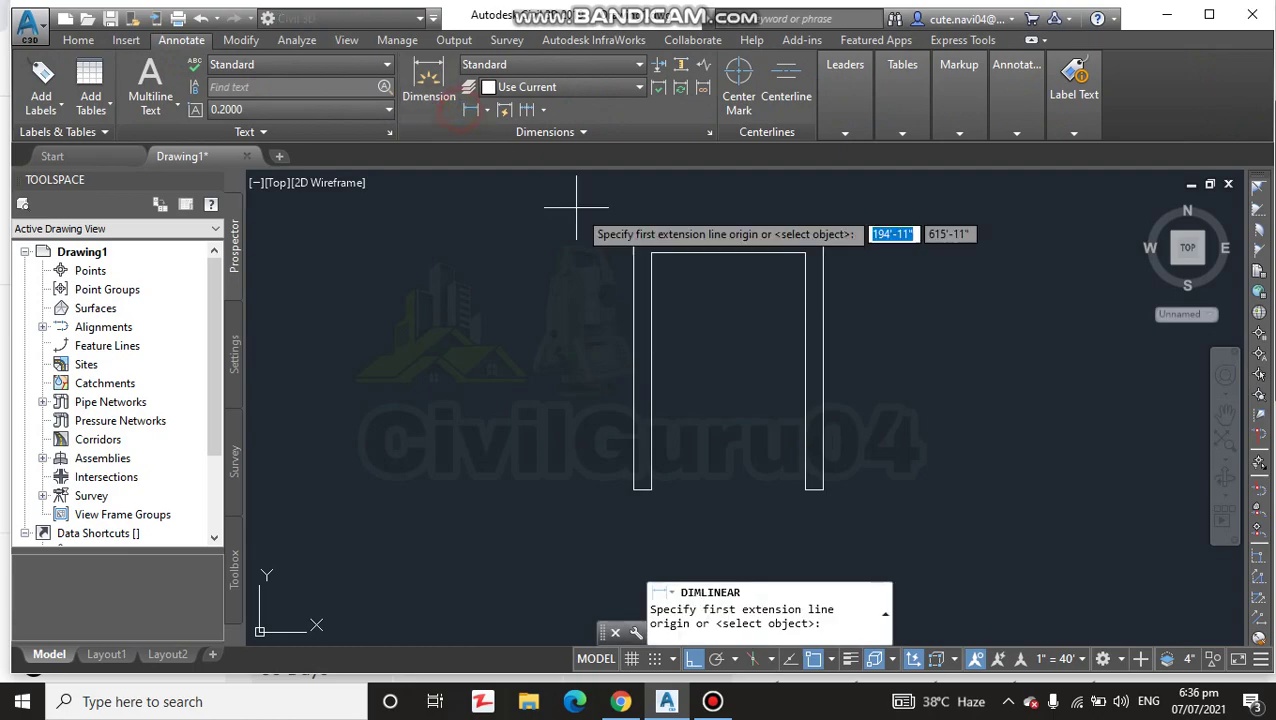
left_click(652, 253)
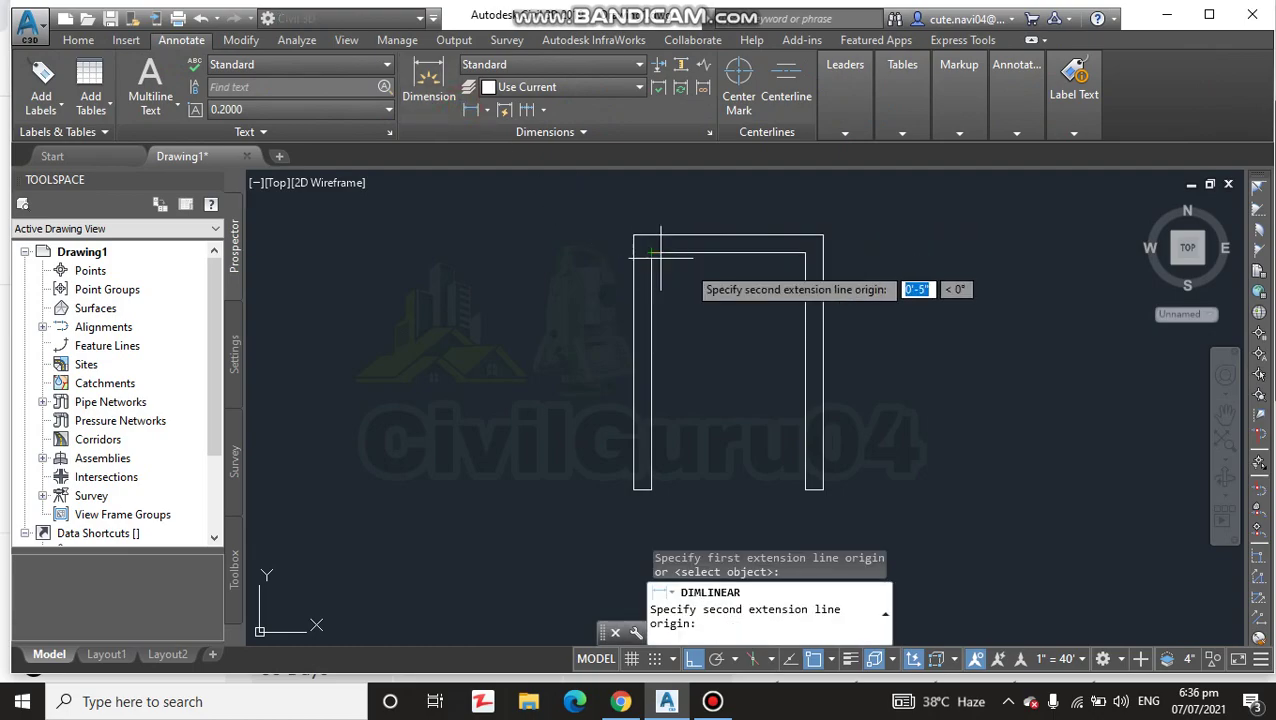
left_click(805, 253)
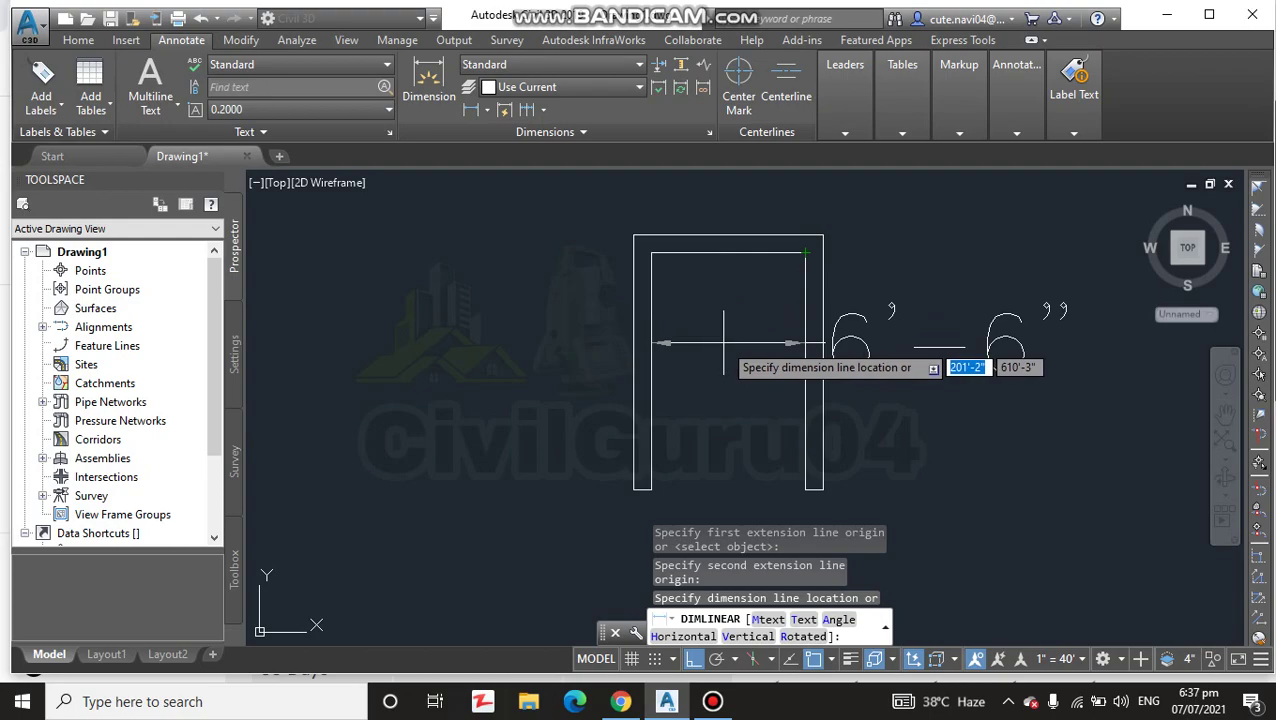
key("Escape")
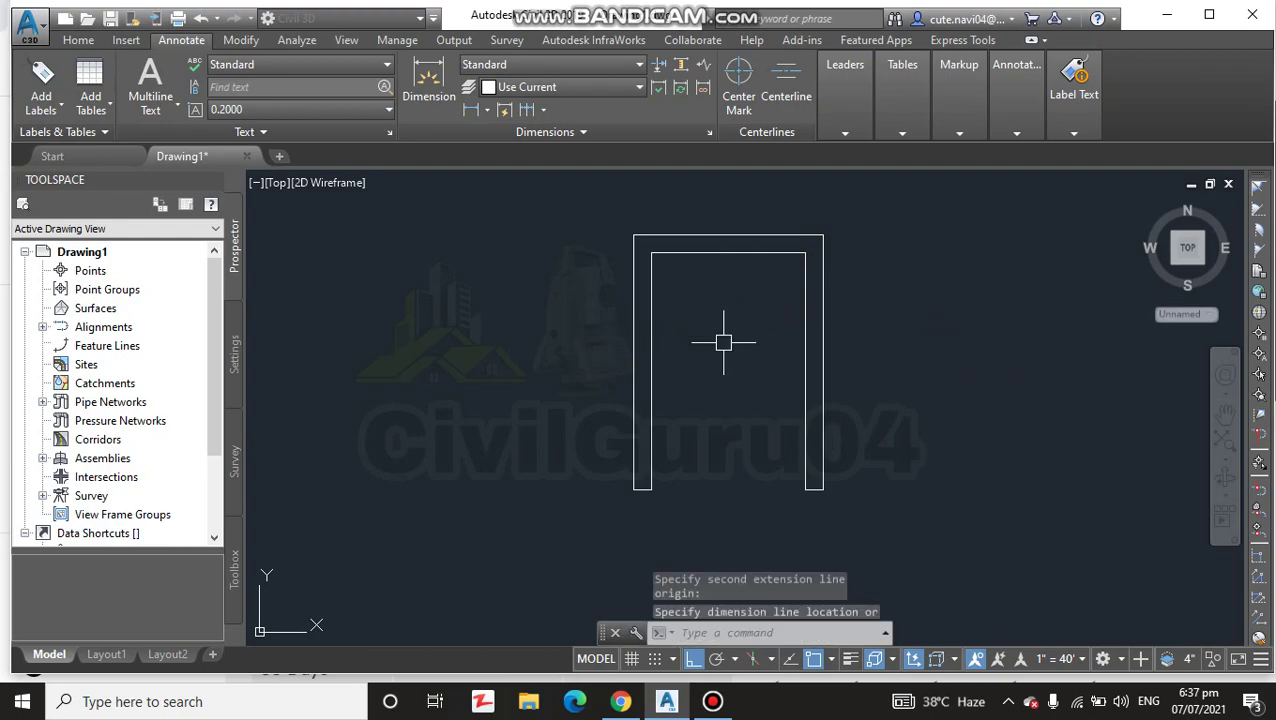
Draw a vertical centre line about 11'-3" long from the upper inner wall line's midpoint down past the wall ends
scroll(725, 342, "up", 2)
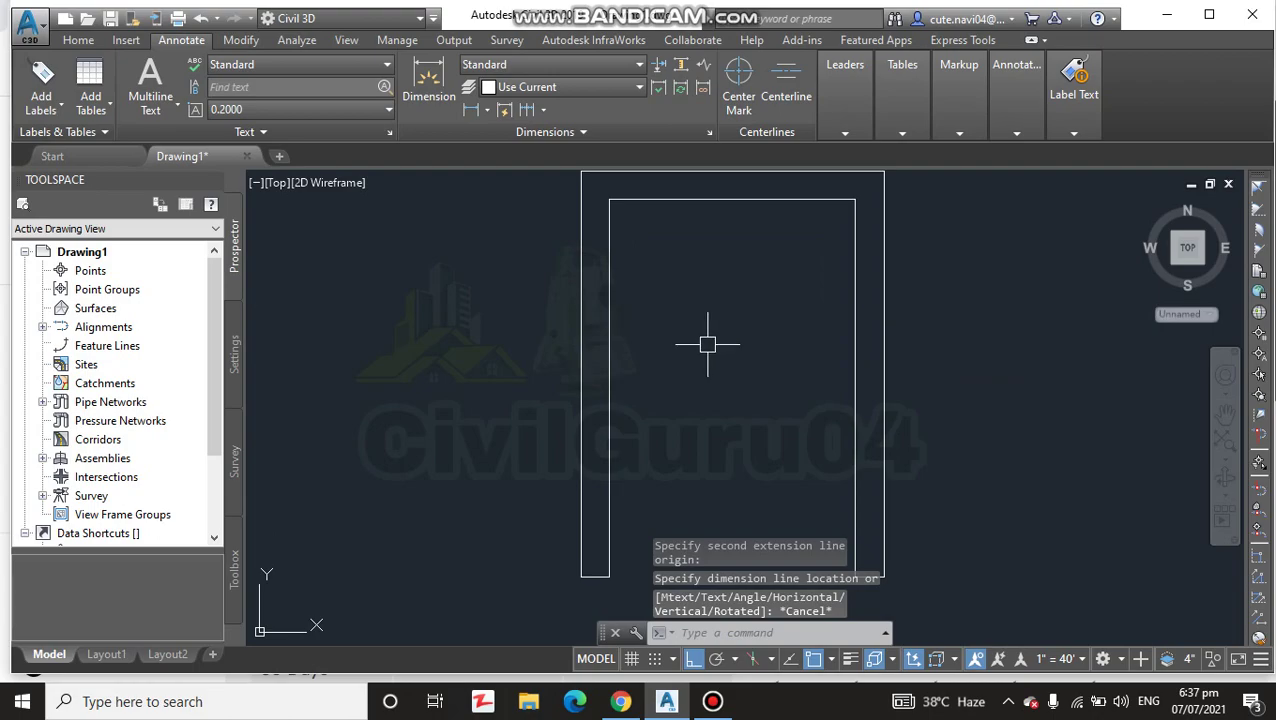
type("l")
key("Return")
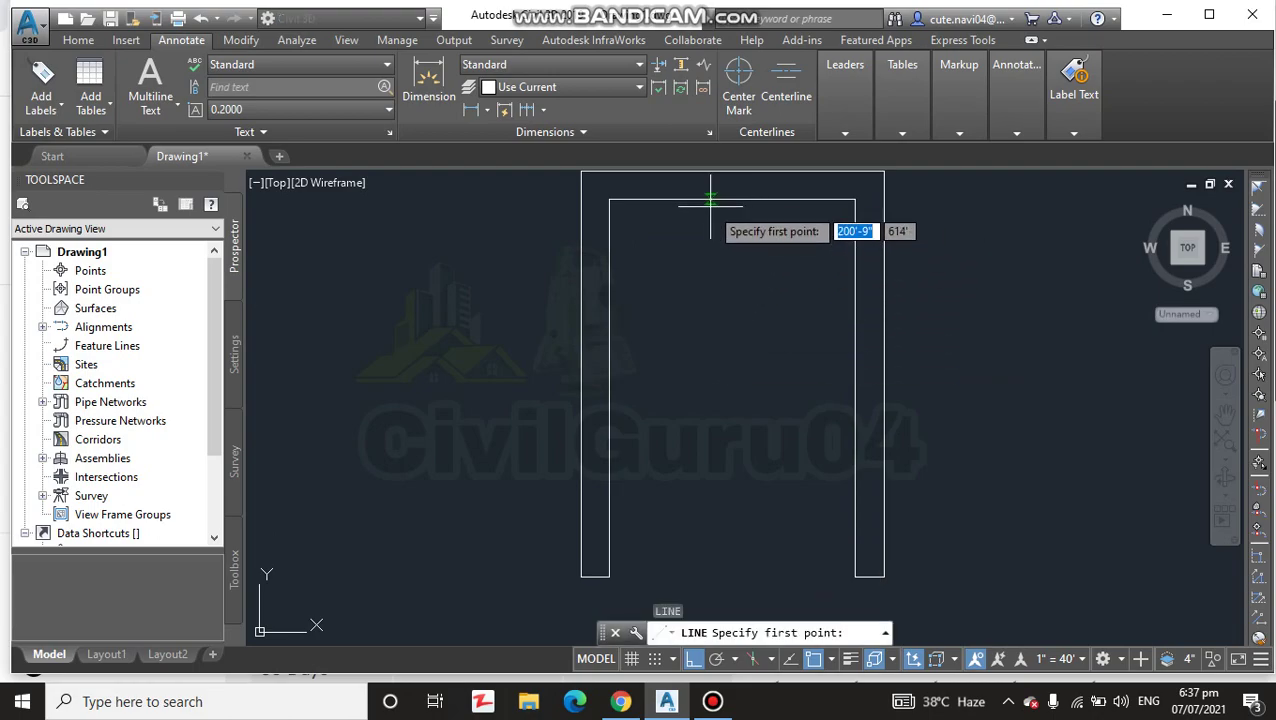
left_click(730, 204)
middle_click_drag(737, 359, 765, 247)
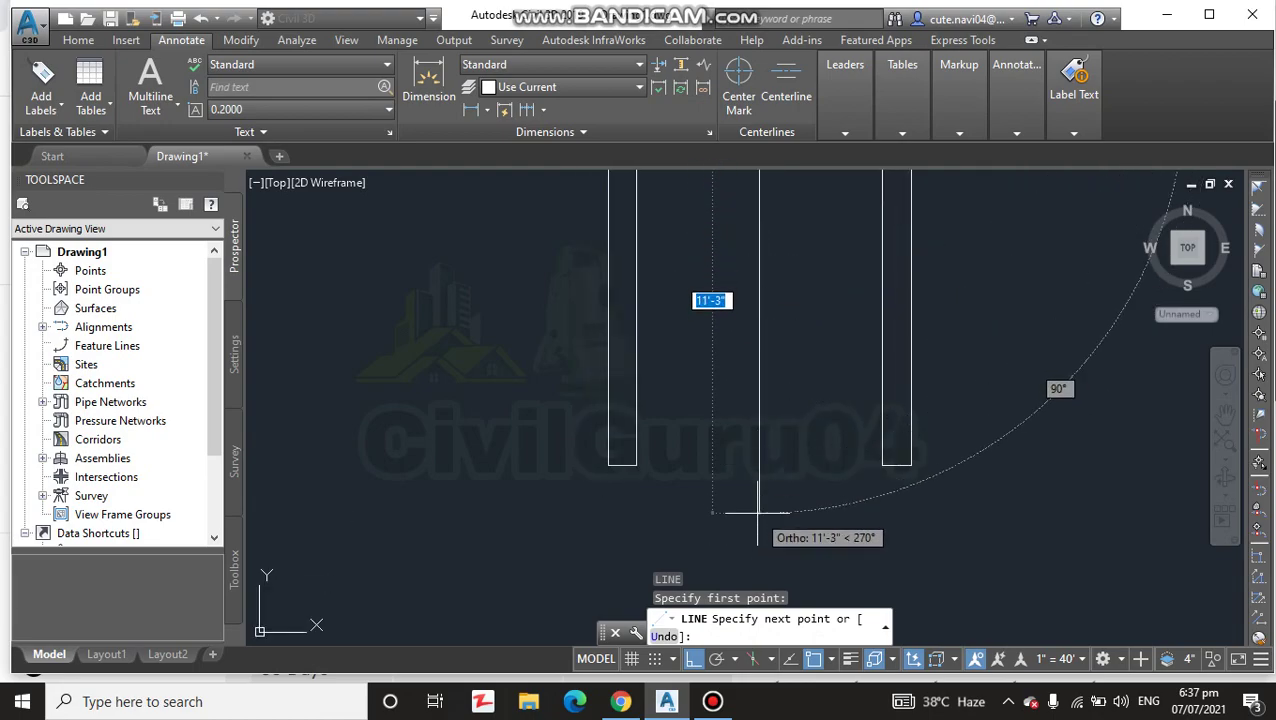
left_click(759, 513)
key("Escape")
middle_click_drag(716, 410, 696, 588)
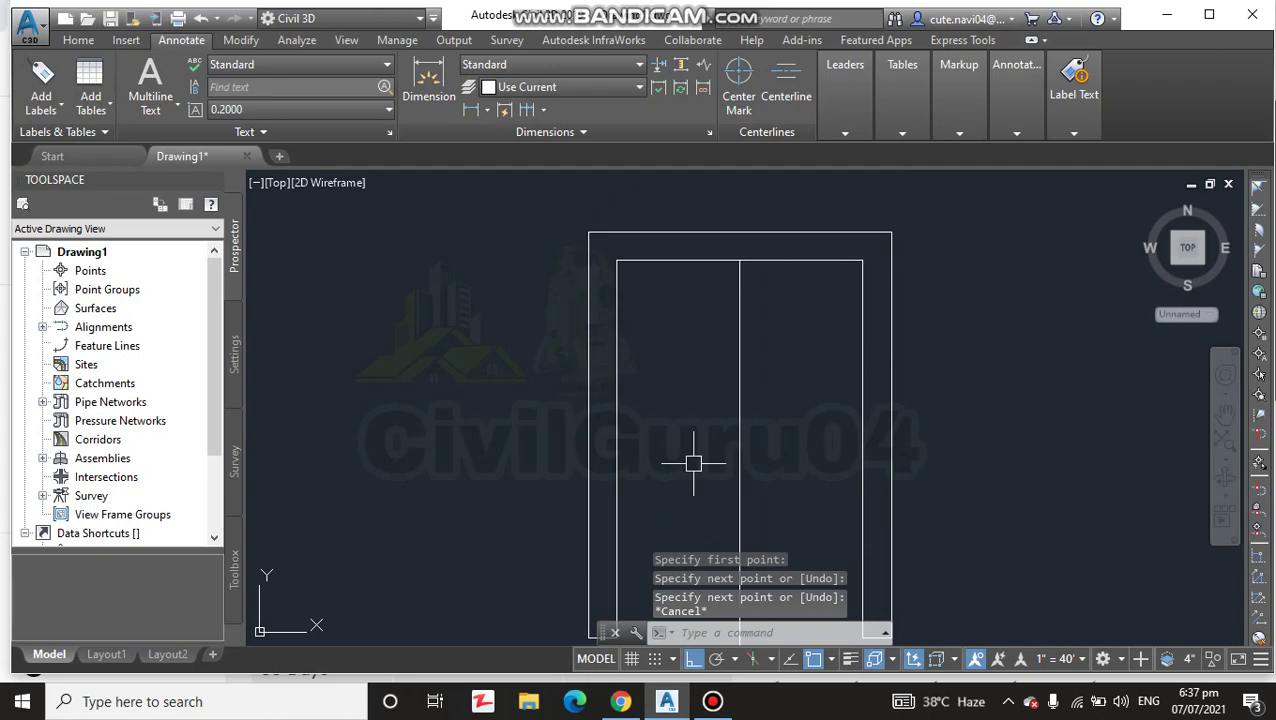
Offset the upper inner wall line 3' downward to form the landing edge
type("o")
key("Return")
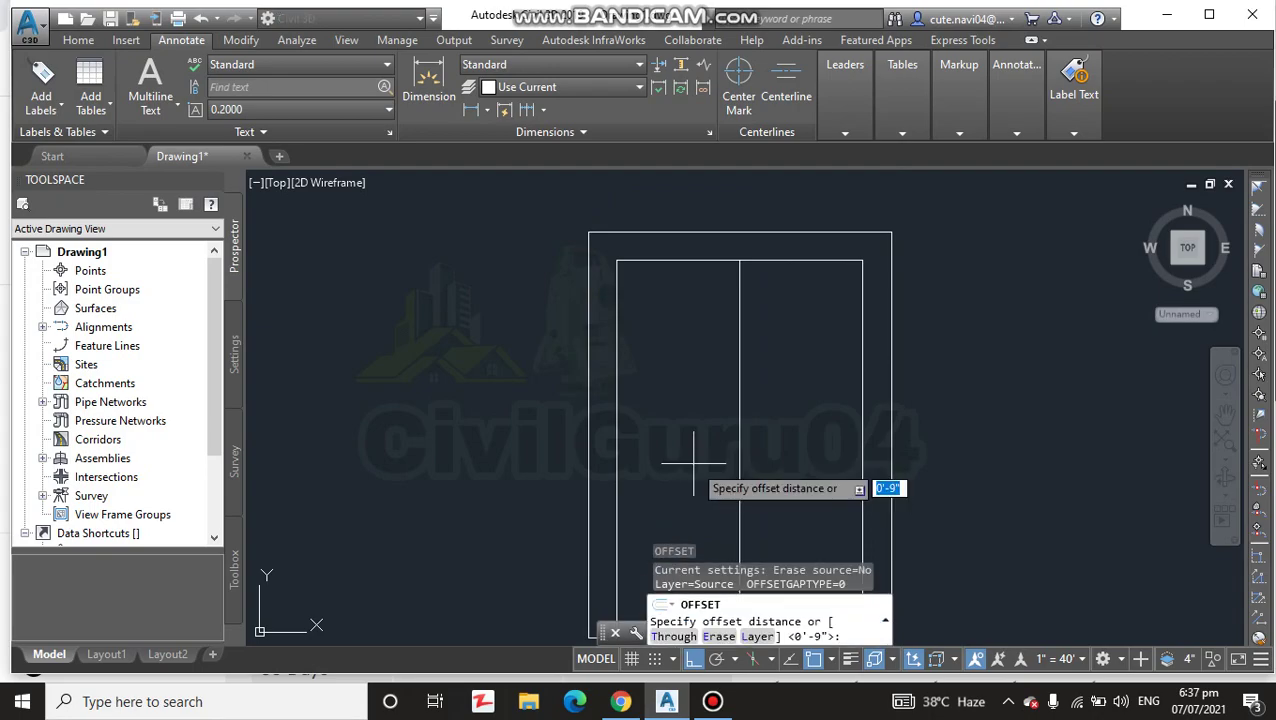
type("3'")
key("Return")
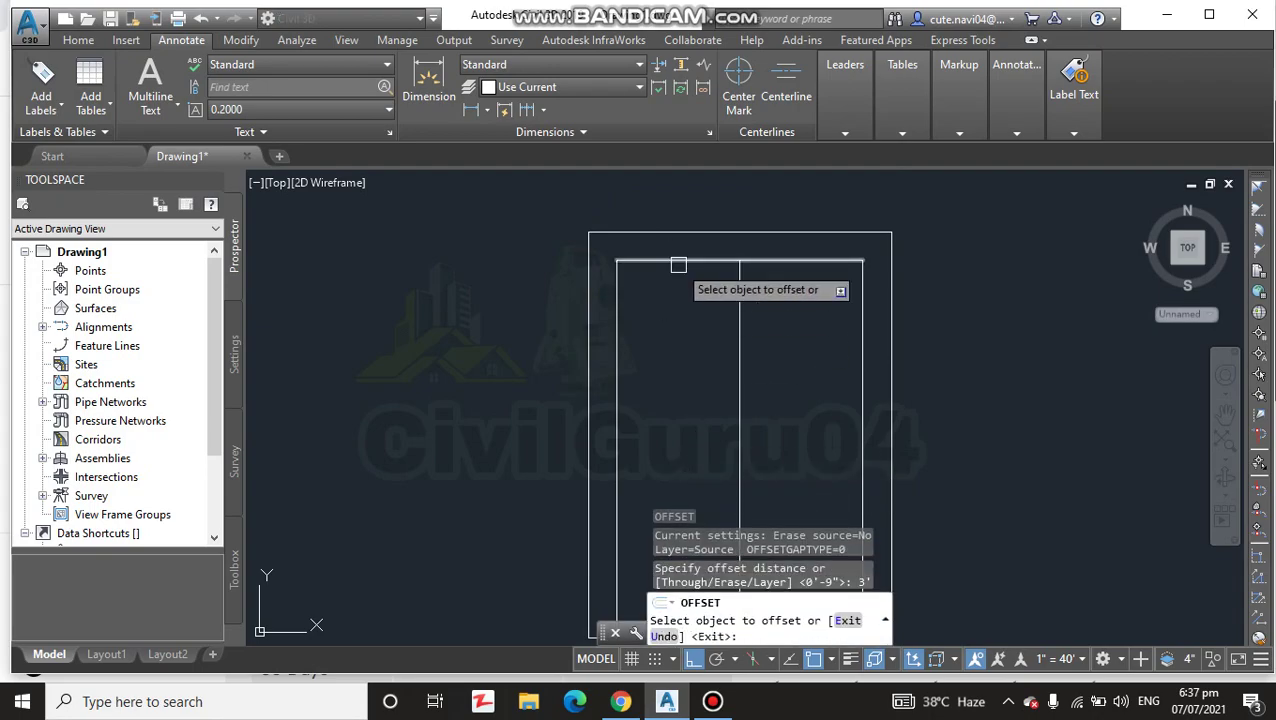
left_click(678, 261)
left_click(689, 350)
Offset the inner lines of the left and right side walls 3' inward towards the centre line
middle_click_drag(678, 333, 698, 235)
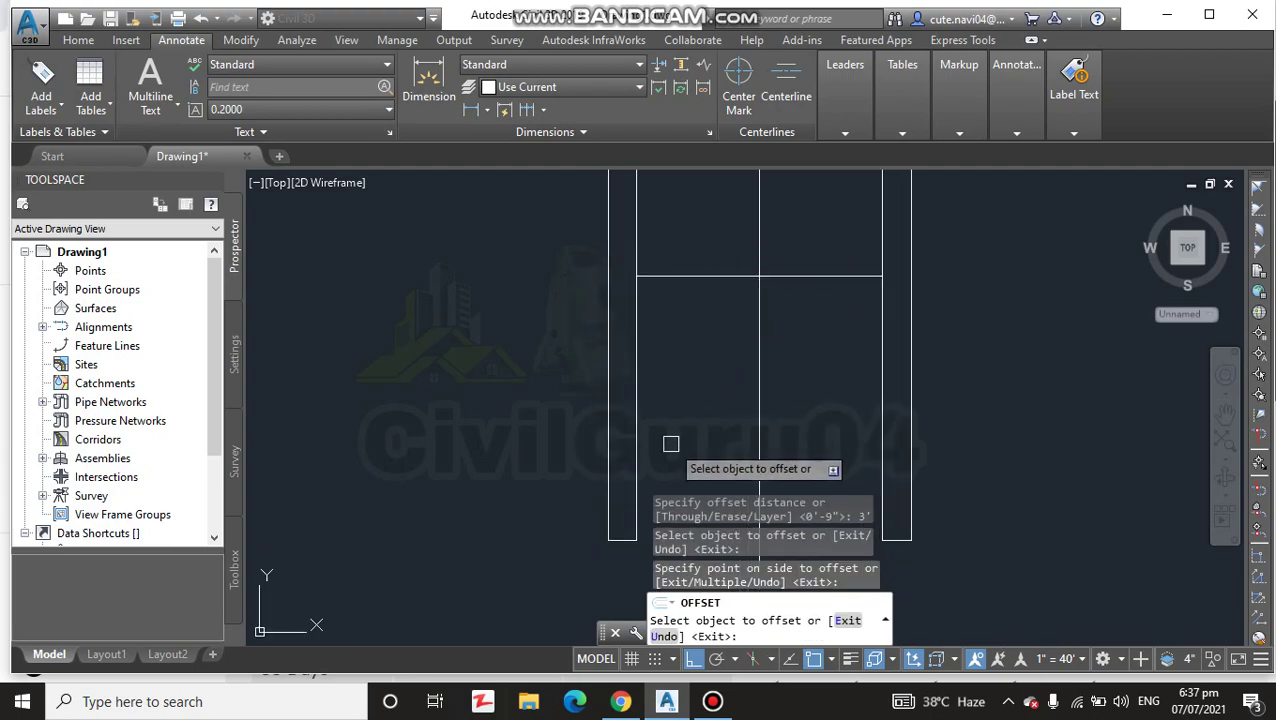
left_click(638, 384)
left_click(760, 372)
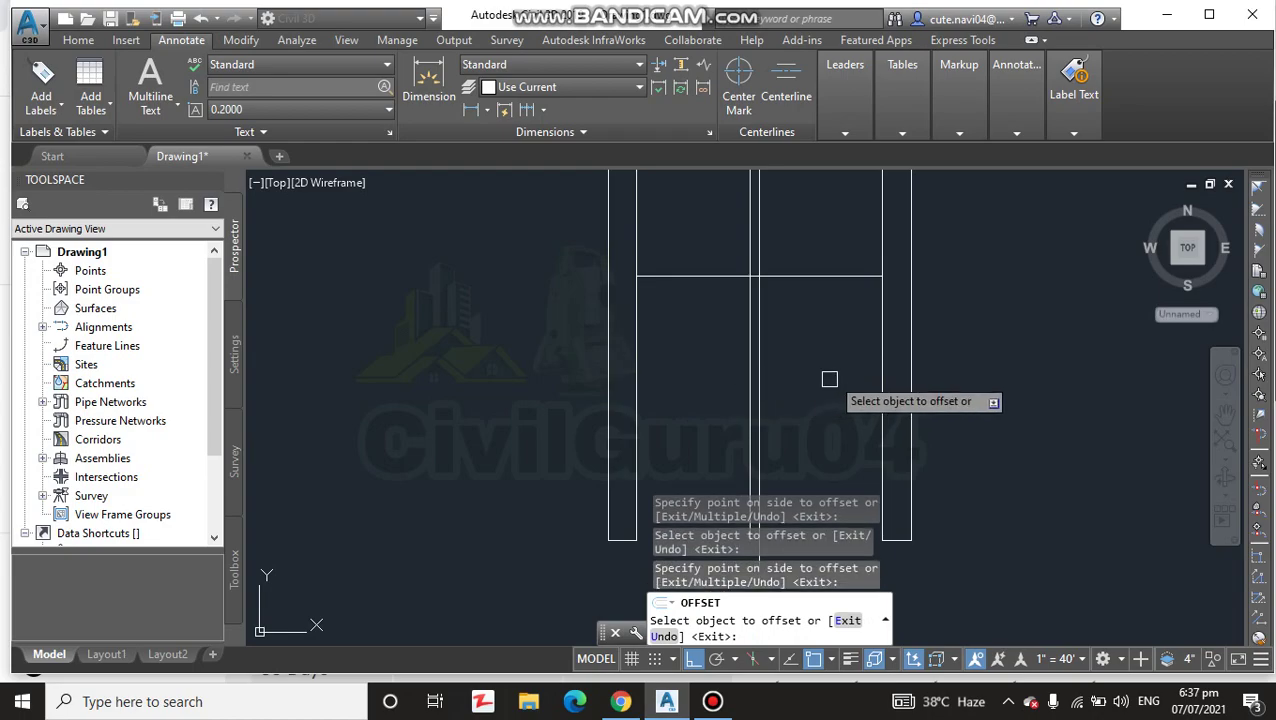
left_click(885, 366)
left_click(797, 373)
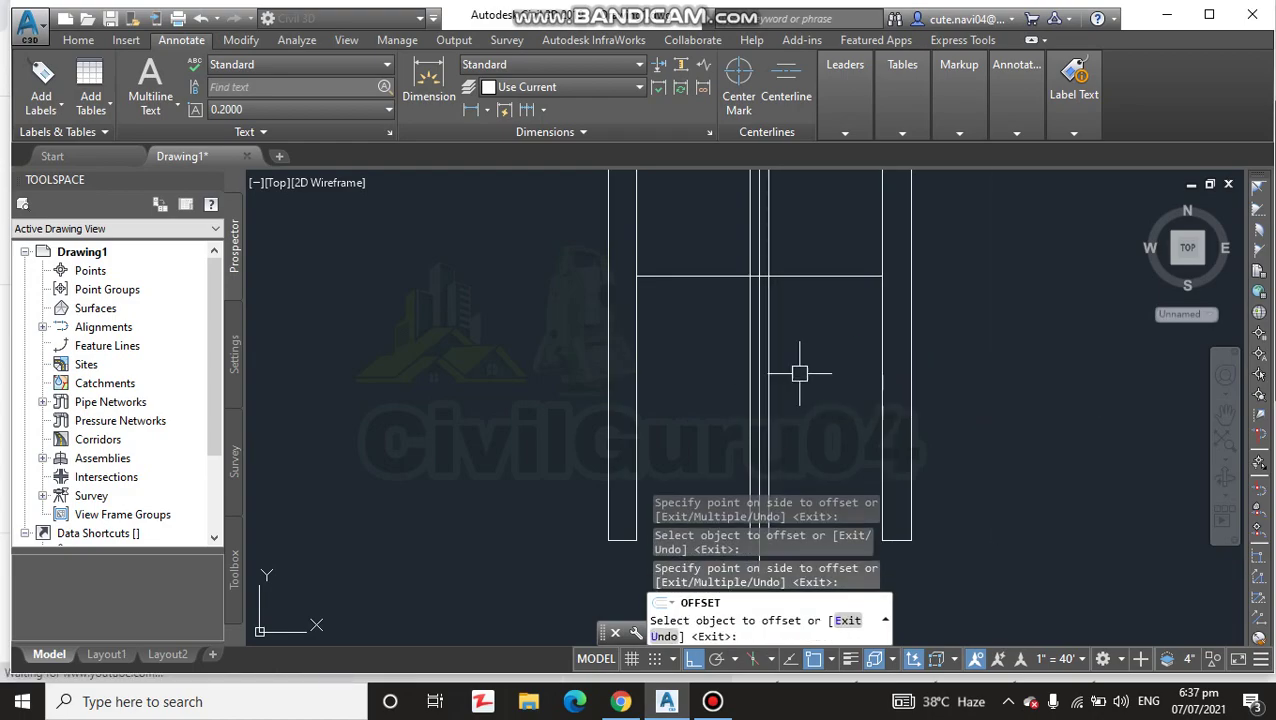
key("Escape")
middle_click_drag(799, 374, 792, 416)
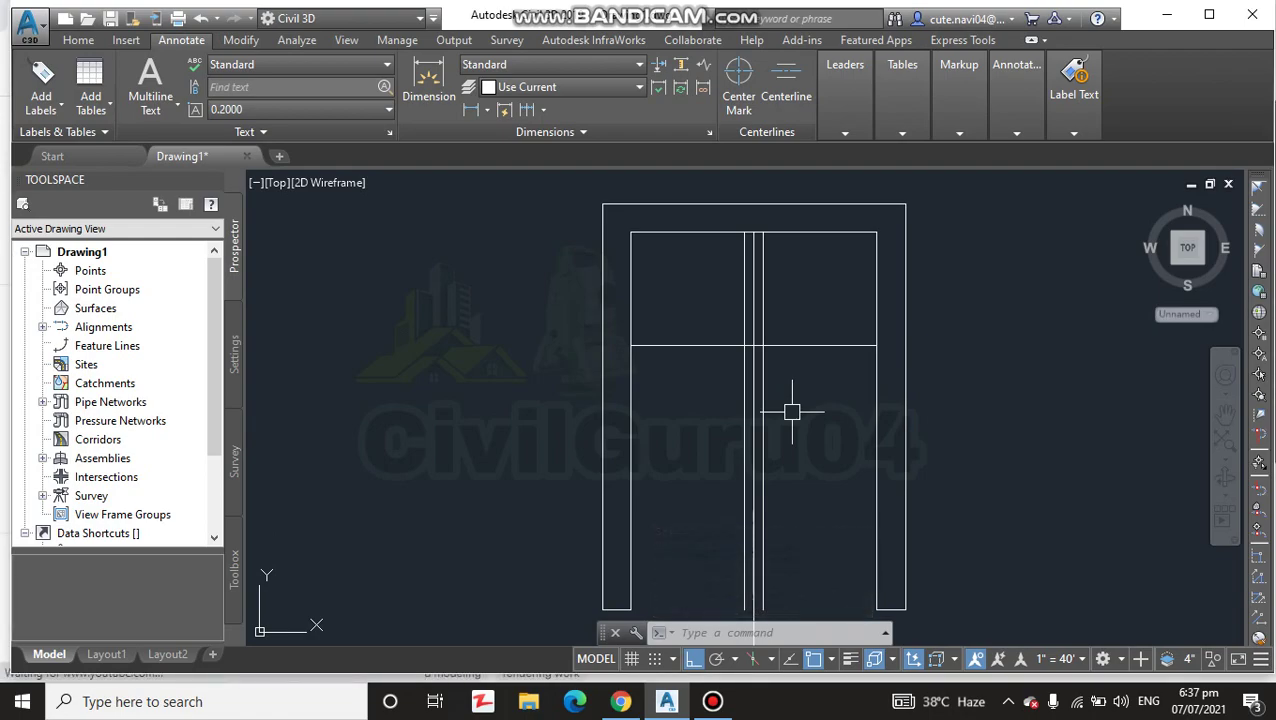
Offset the landing edge line 8" downward for the first tread line
type("o")
key("Return")
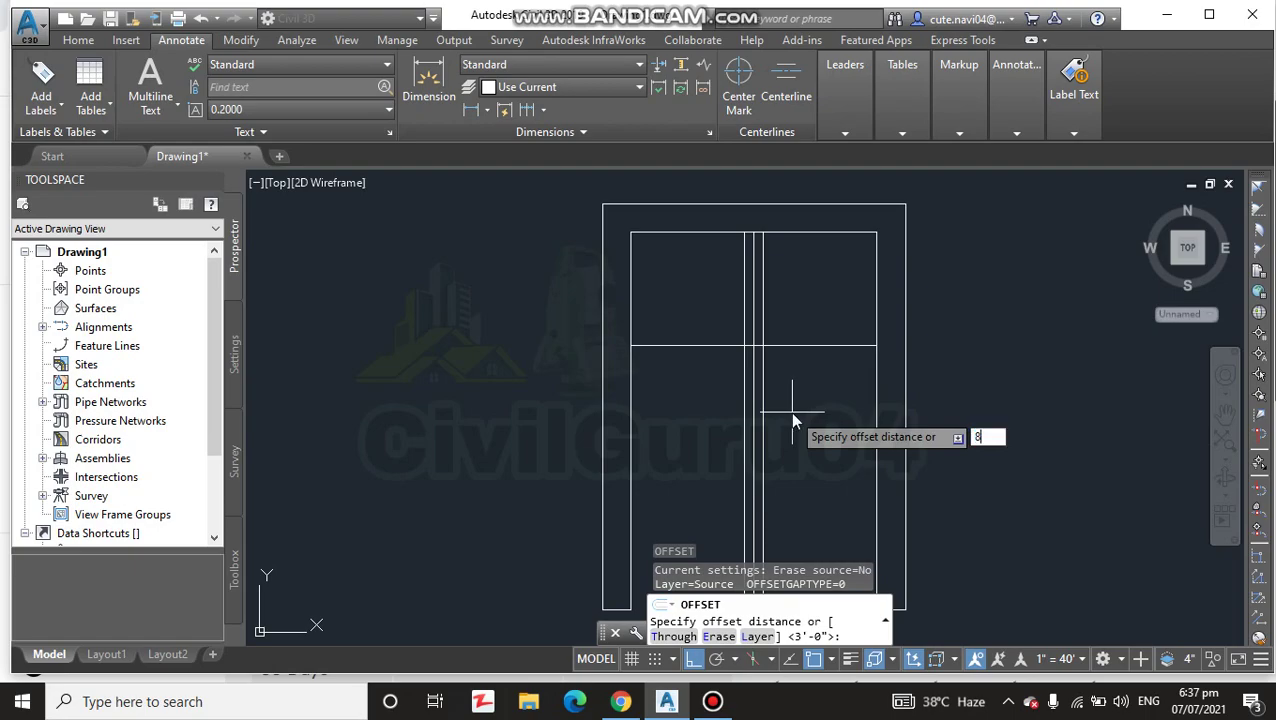
type("\"")
key("Return")
left_click(794, 345)
left_click(796, 389)
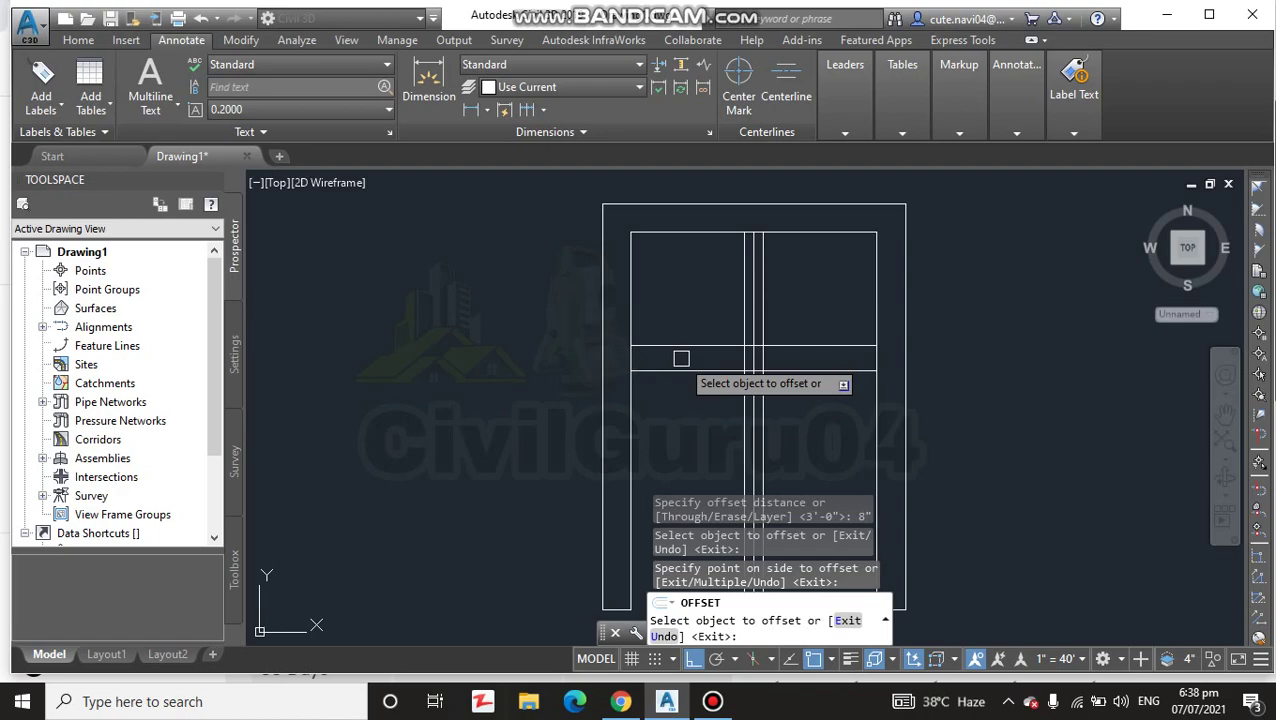
Repeat the 8" offset downward from each new tread line to add eight more tread lines
middle_click_drag(783, 370, 788, 304)
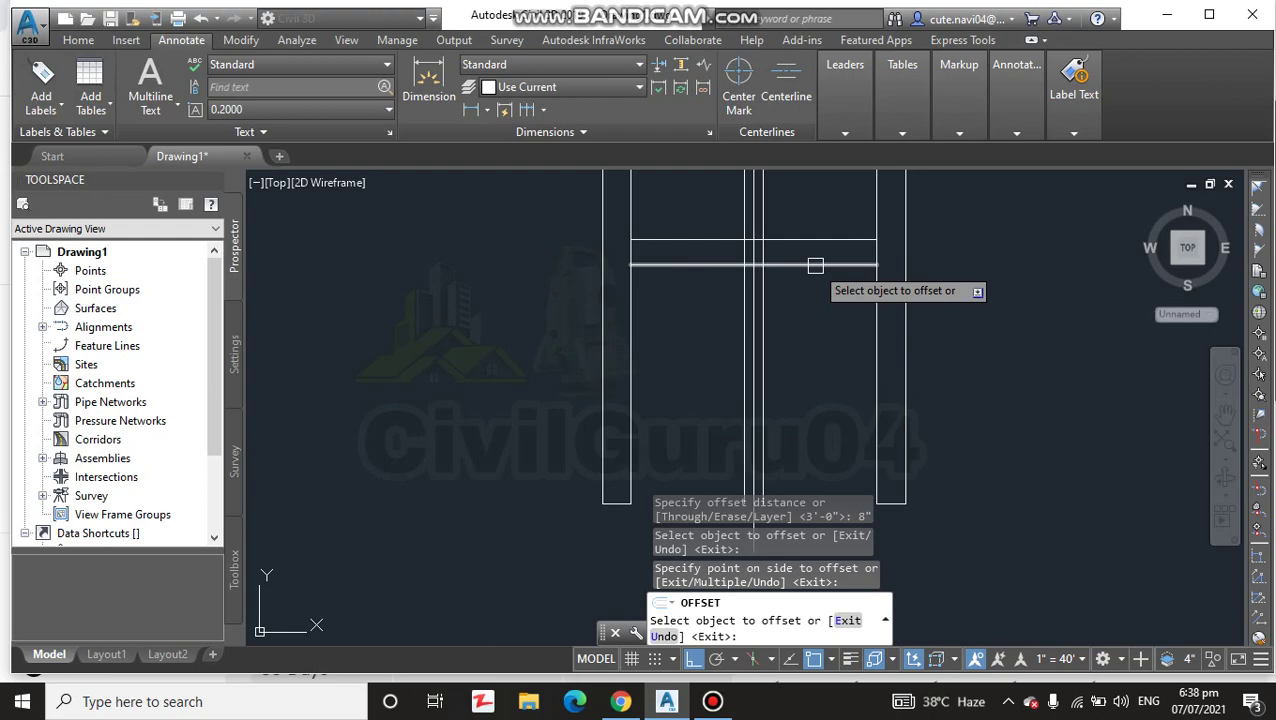
left_click(815, 265)
left_click(817, 286)
left_click(817, 290)
left_click(818, 328)
left_click(817, 316)
left_click(817, 352)
left_click(817, 341)
left_click(815, 372)
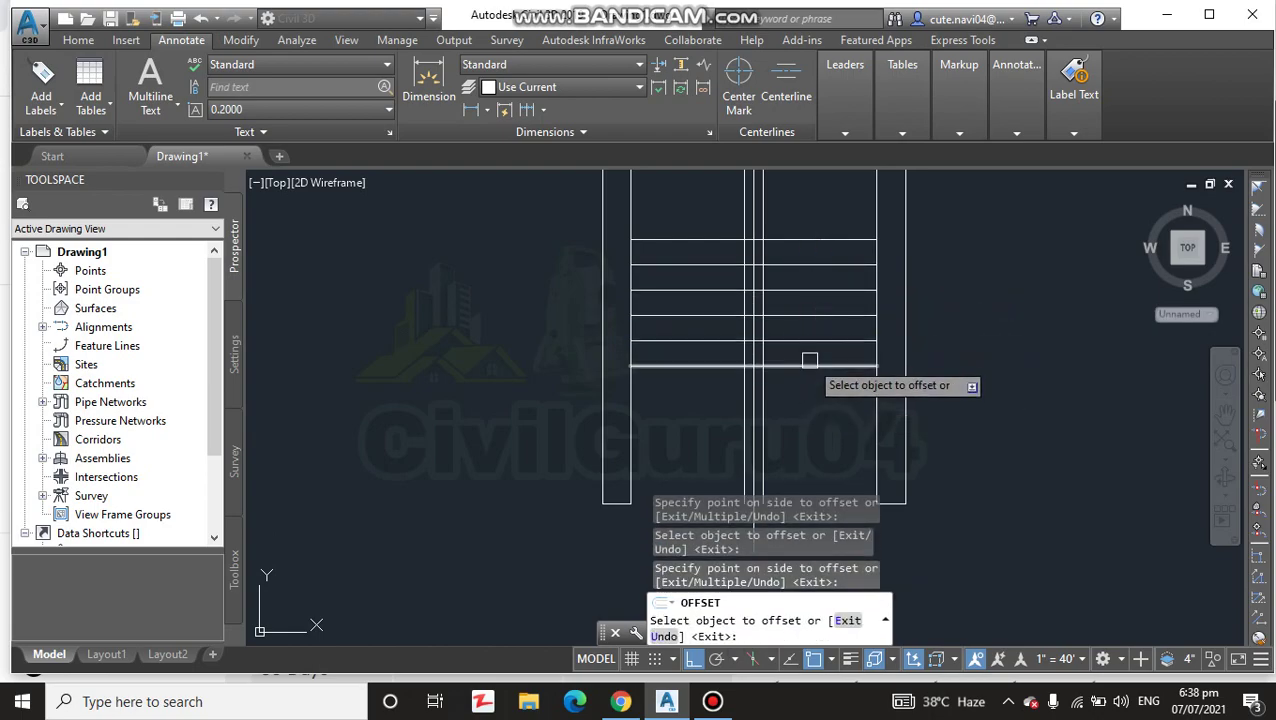
left_click(810, 367)
left_click(812, 385)
left_click(812, 392)
left_click(809, 418)
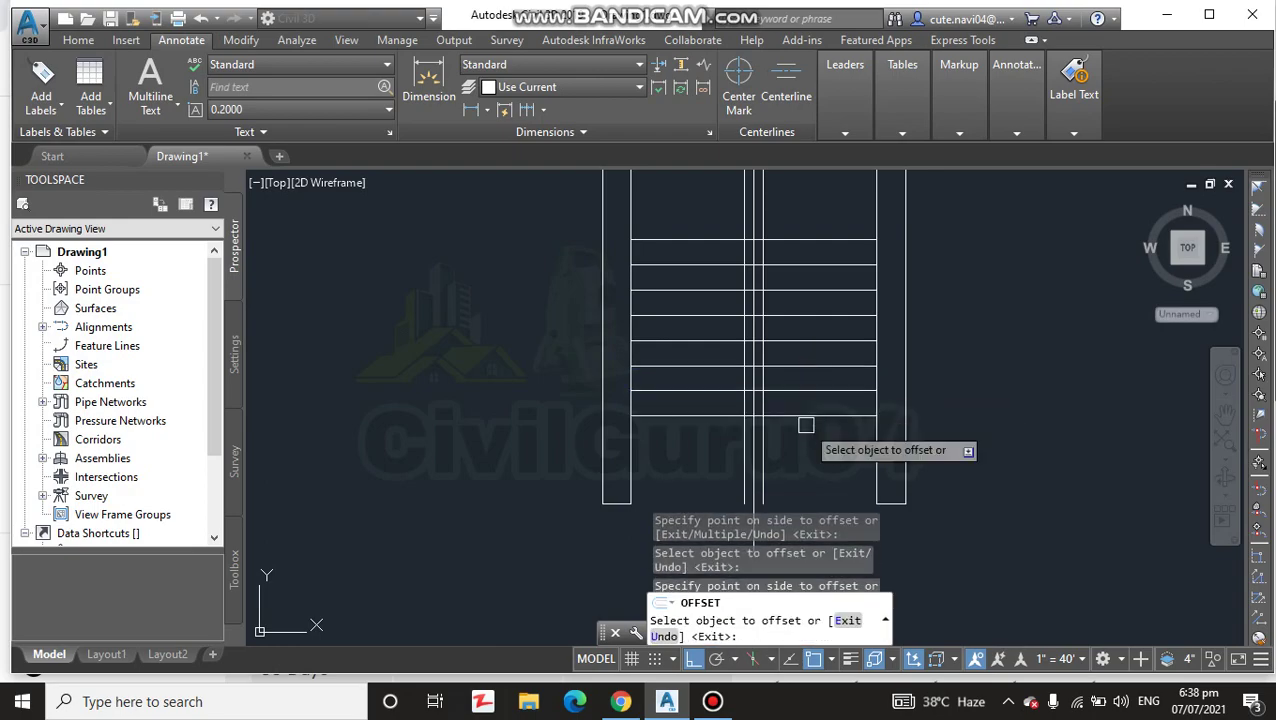
left_click(807, 416)
left_click(806, 438)
left_click(797, 441)
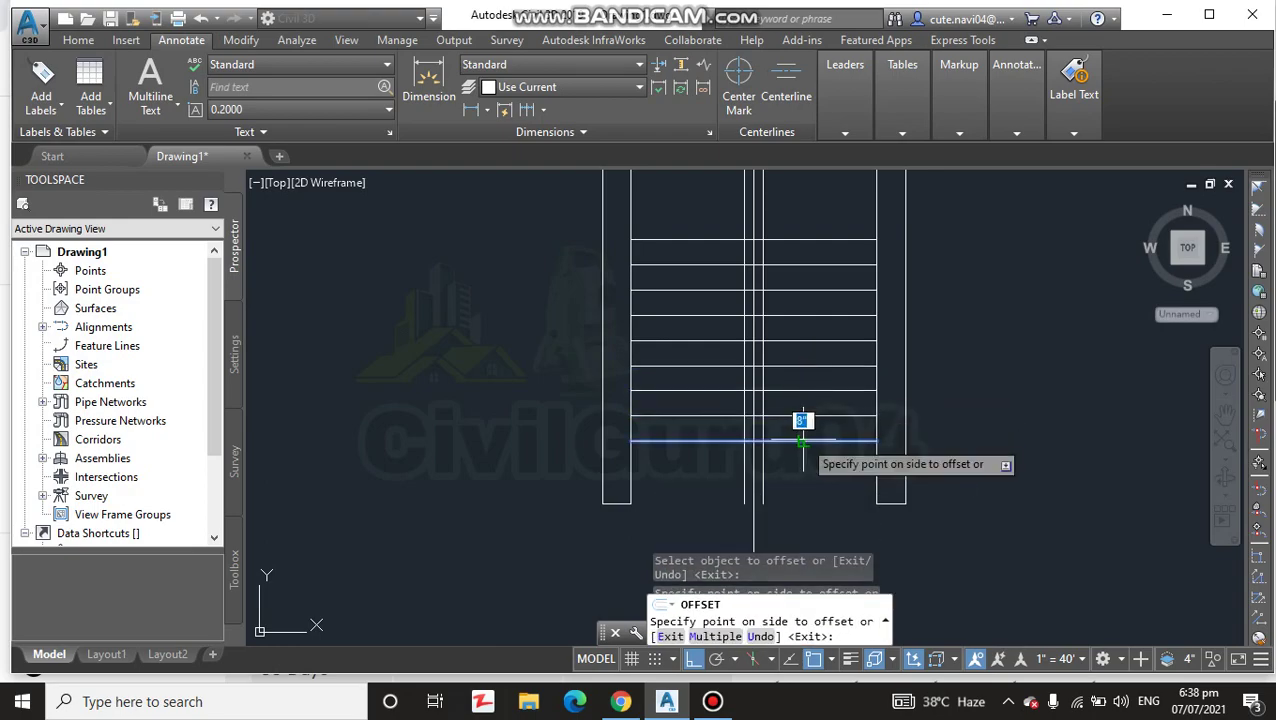
left_click(798, 456)
middle_click_drag(800, 517, 801, 449)
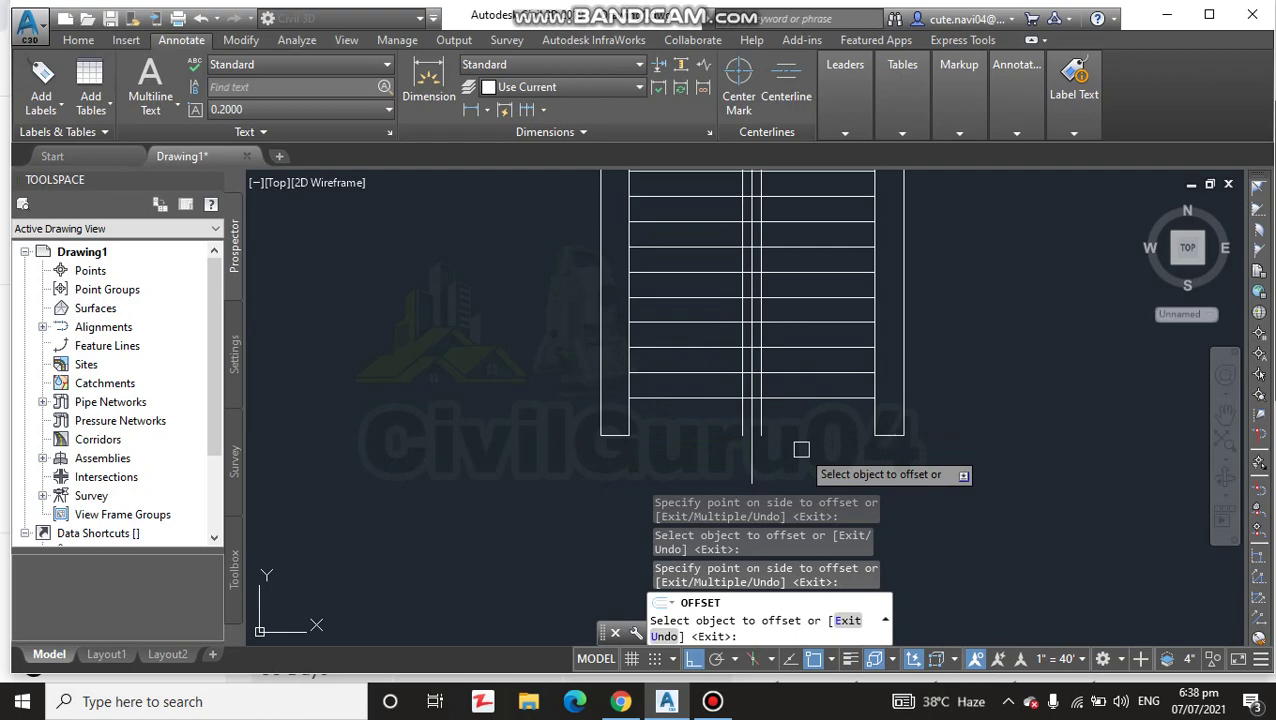
key("Escape")
Trim the three vertical middle lines where they extend below the lowest tread line
type("tr")
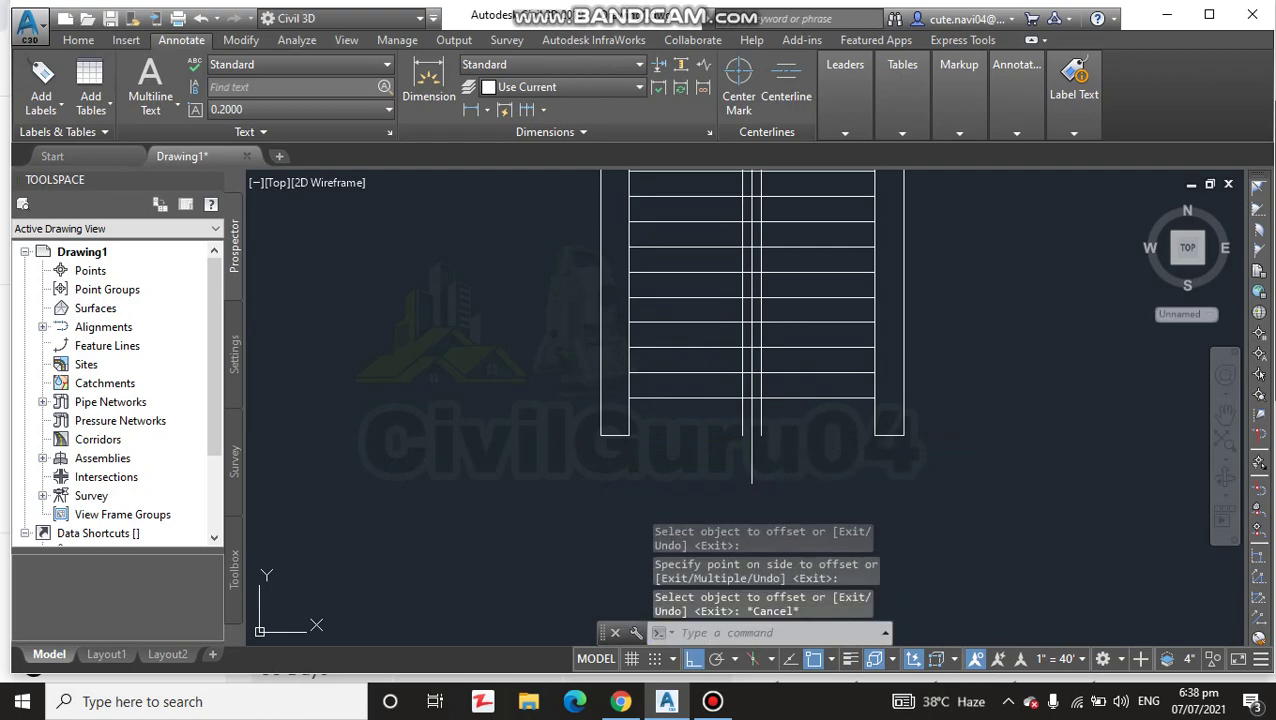
key("Return")
key("Return")
left_click(797, 420)
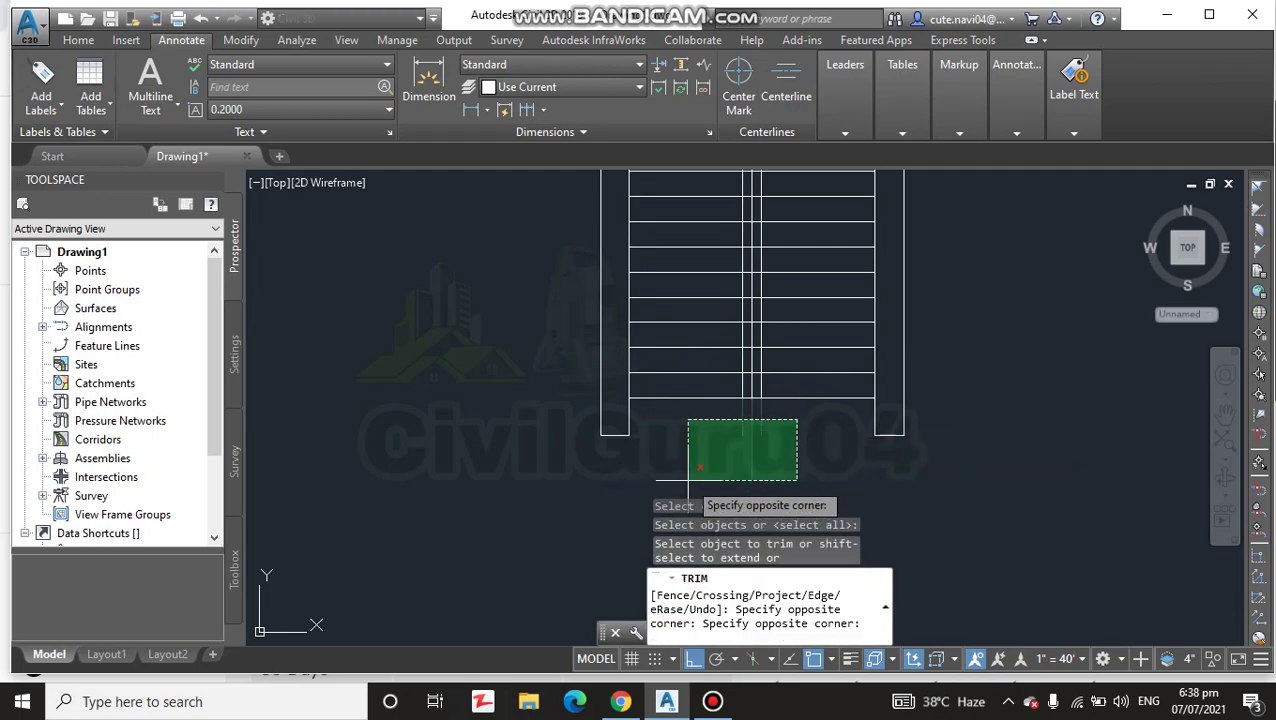
left_click(686, 478)
scroll(754, 393, "up", 5)
scroll(754, 393, "down", 5)
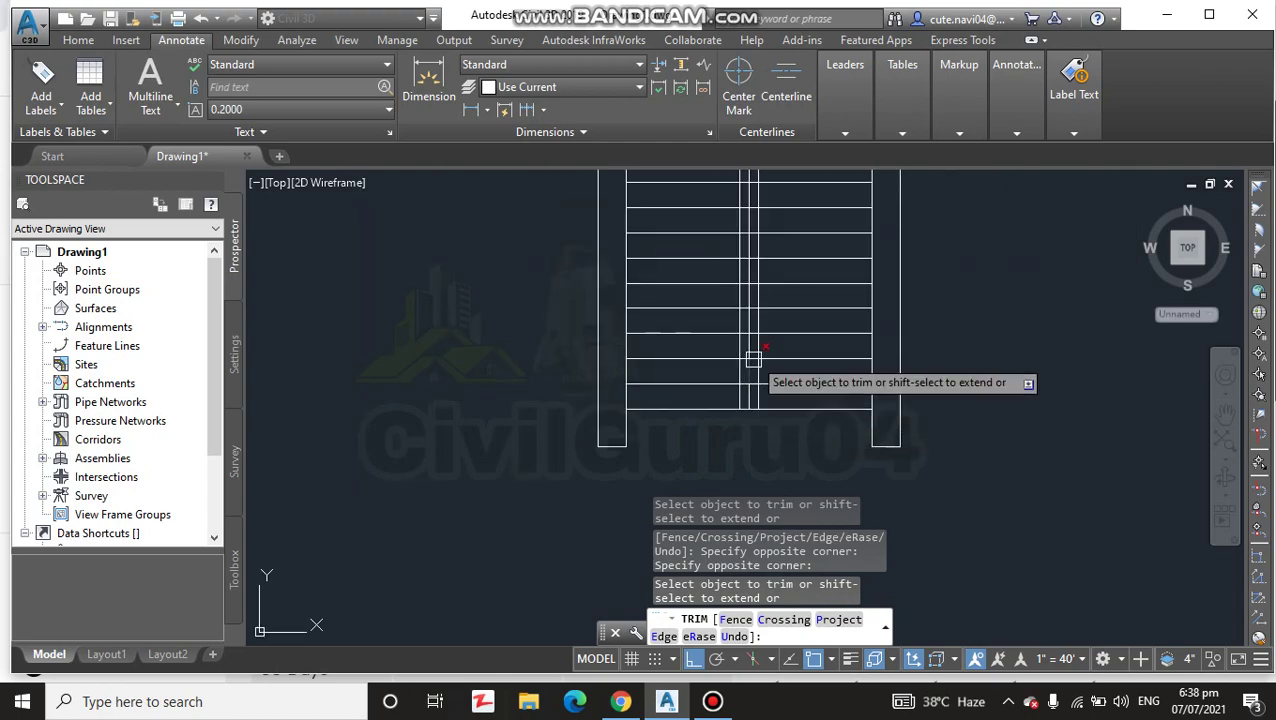
key("Escape")
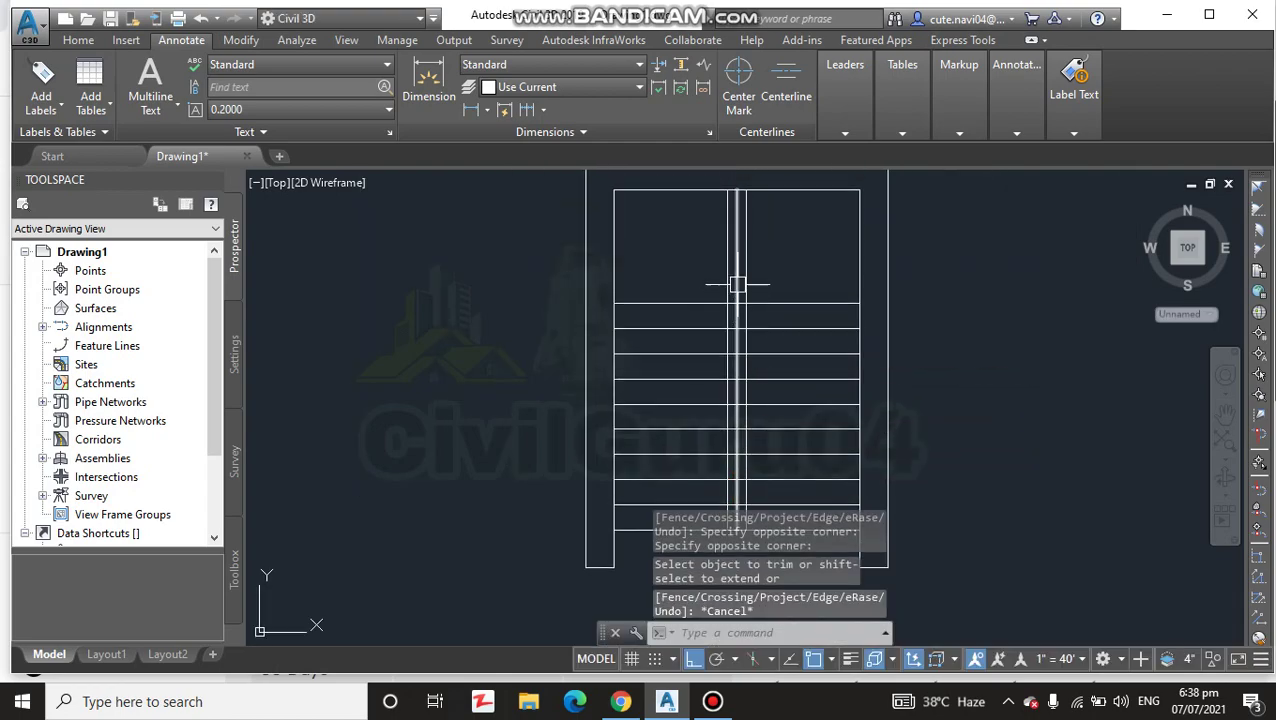
Delete the vertical centre line between the two flight edge lines
scroll(735, 276, "up", 5)
left_click(735, 272)
key("Delete")
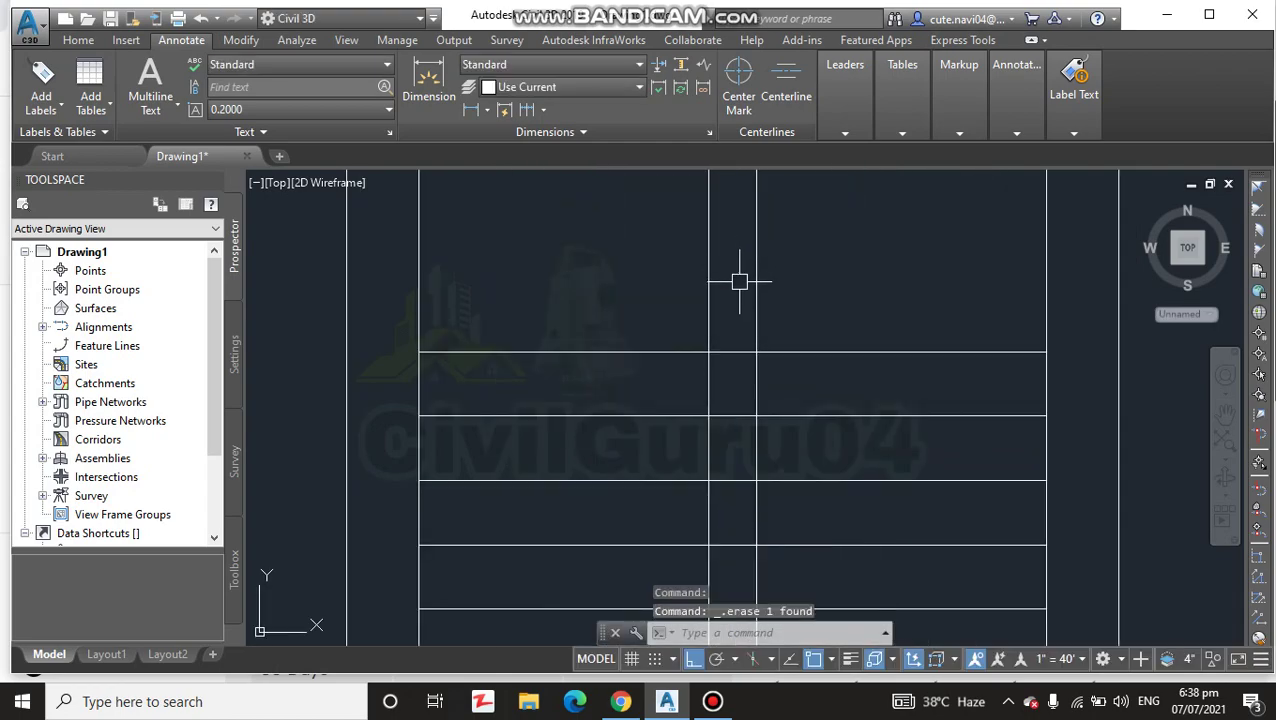
type("tr")
key("Return")
left_click(747, 301)
scroll(731, 365, "down", 5)
middle_click_drag(728, 413, 729, 342)
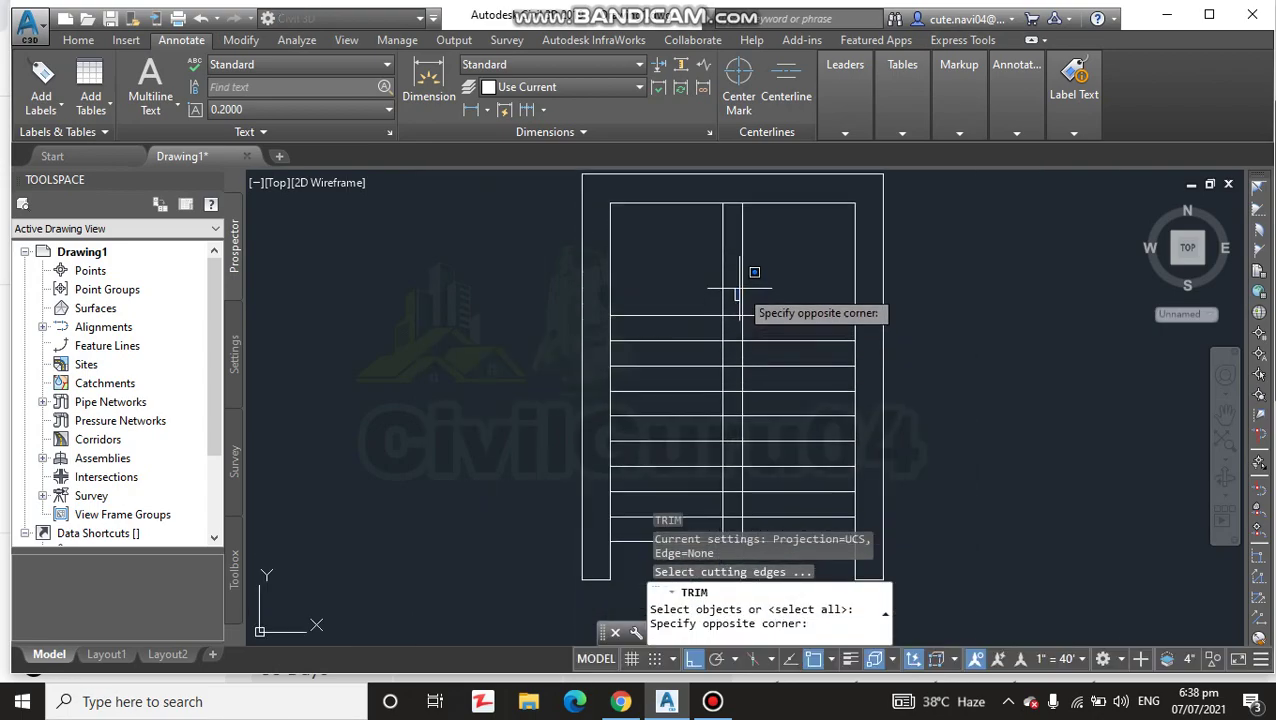
scroll(737, 288, "up", 2)
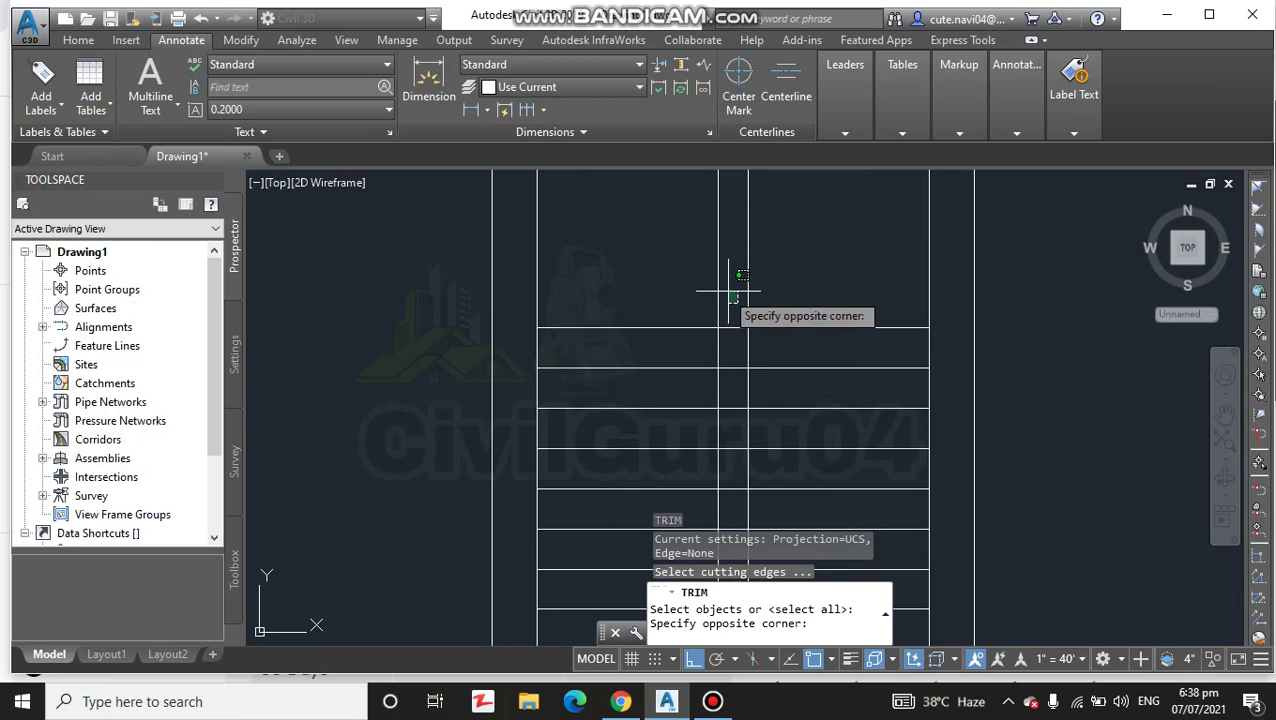
left_click(710, 291)
key("Escape")
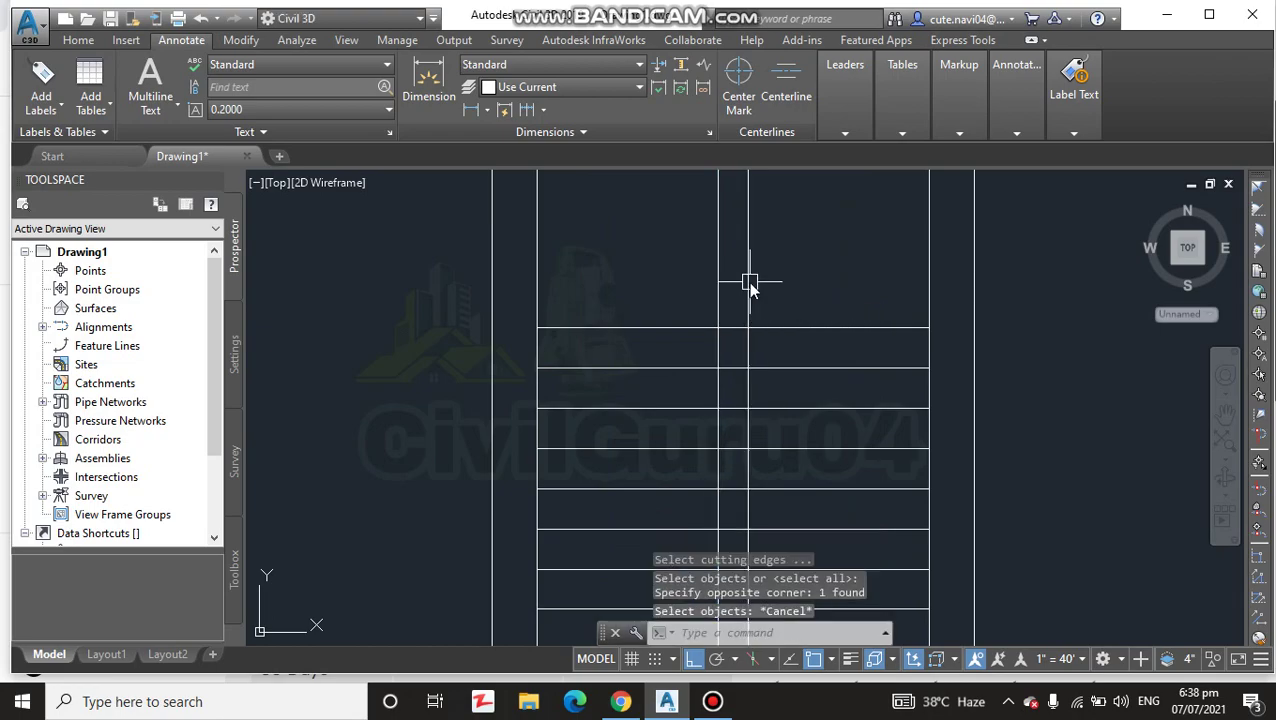
Trim the two vertical flight edge lines above the landing edge line
key("Return")
key("Return")
left_click(752, 280)
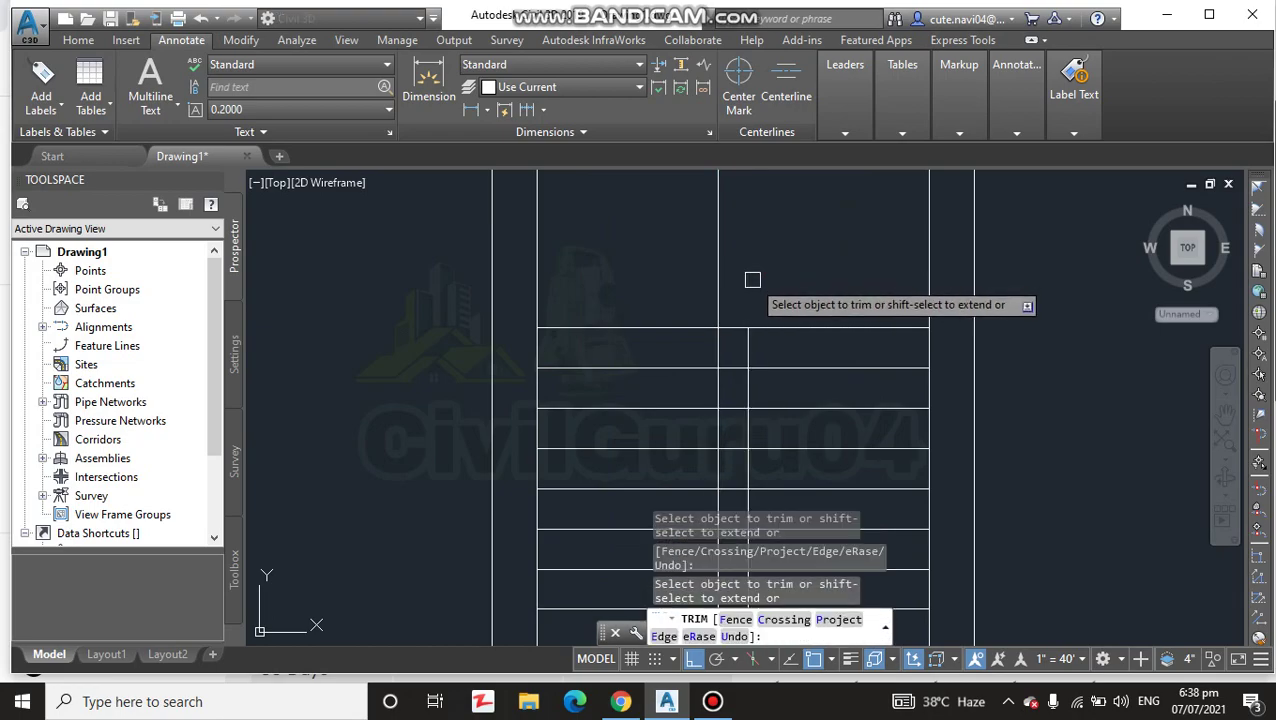
left_click(725, 278)
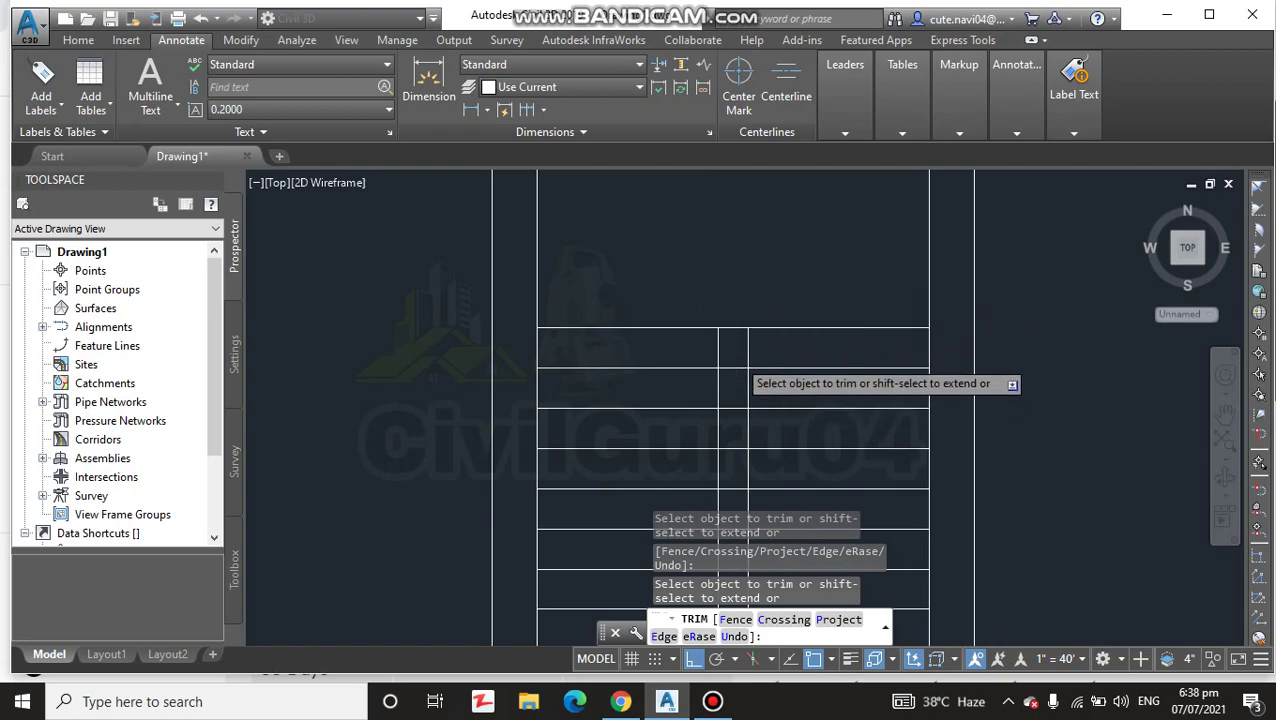
Trim the tread lines between the two vertical flight edges to open the gap between the flights
scroll(735, 345, "up", 2)
left_click(745, 350)
scroll(727, 420, "down", 2)
scroll(737, 195, "down", 5)
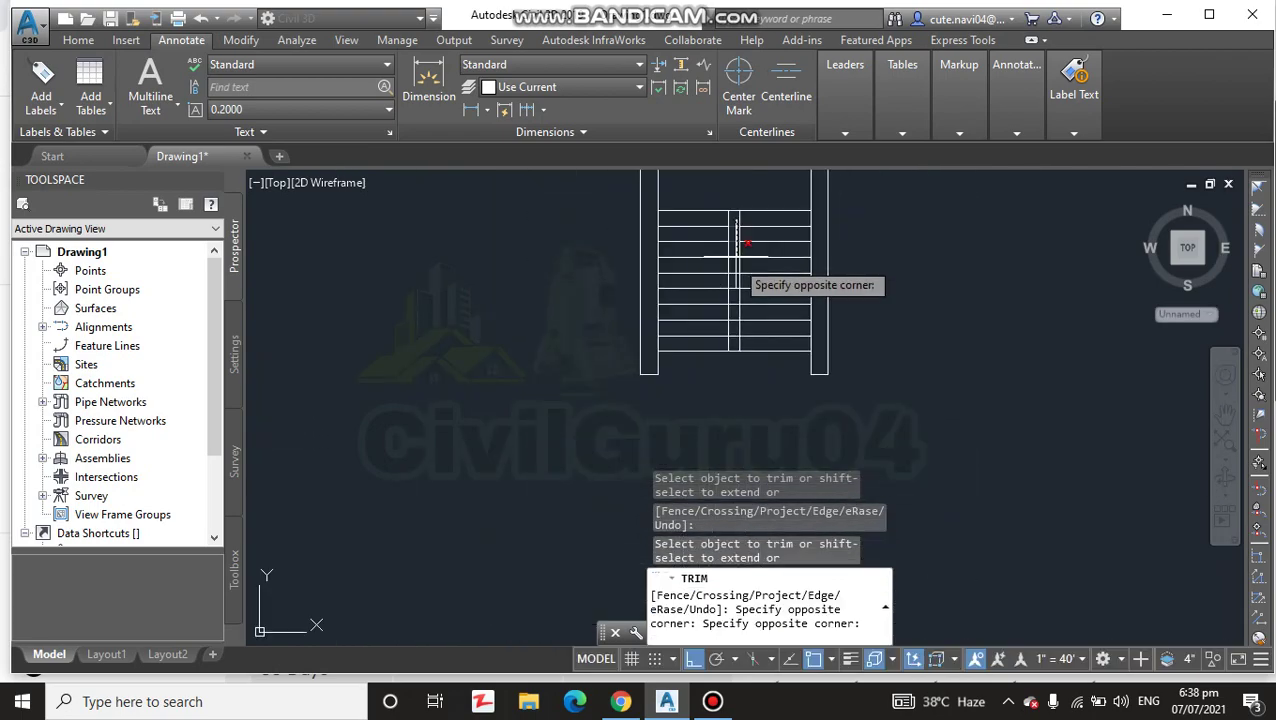
scroll(740, 378, "up", 5)
left_click(740, 378)
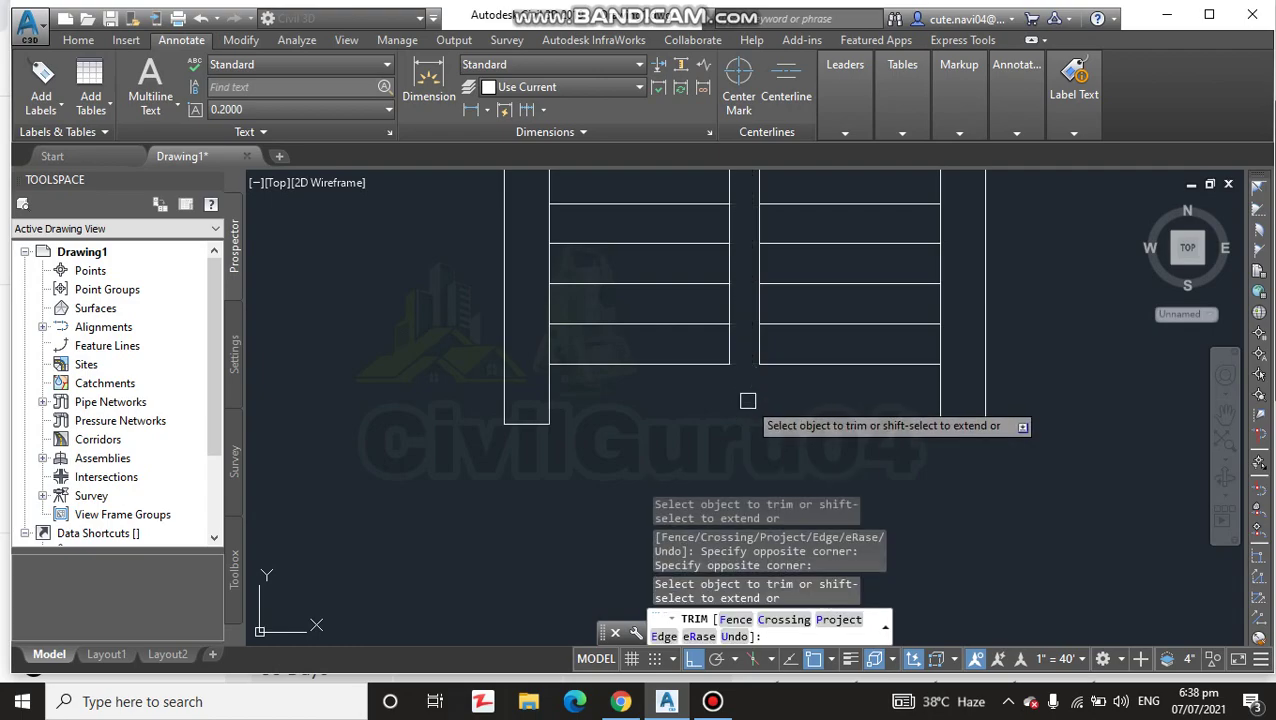
key("Escape")
scroll(750, 402, "down", 3)
scroll(750, 402, "up", 1)
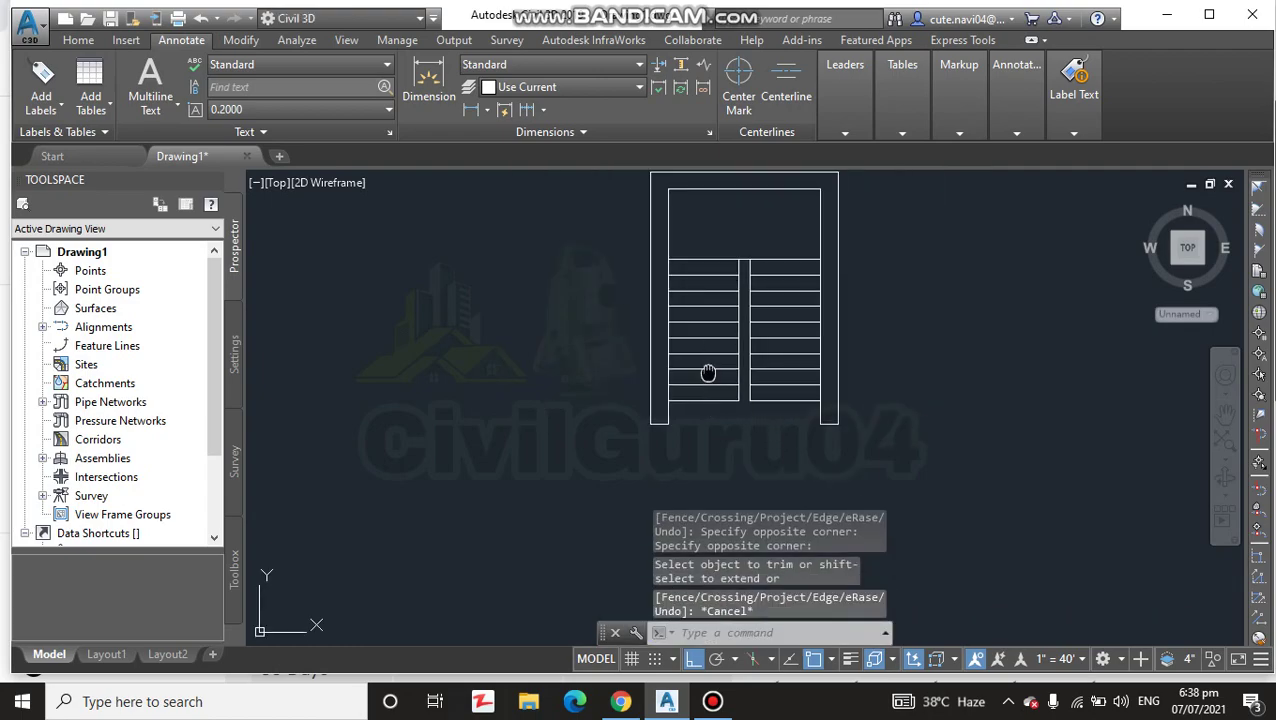
scroll(690, 388, "up", 1)
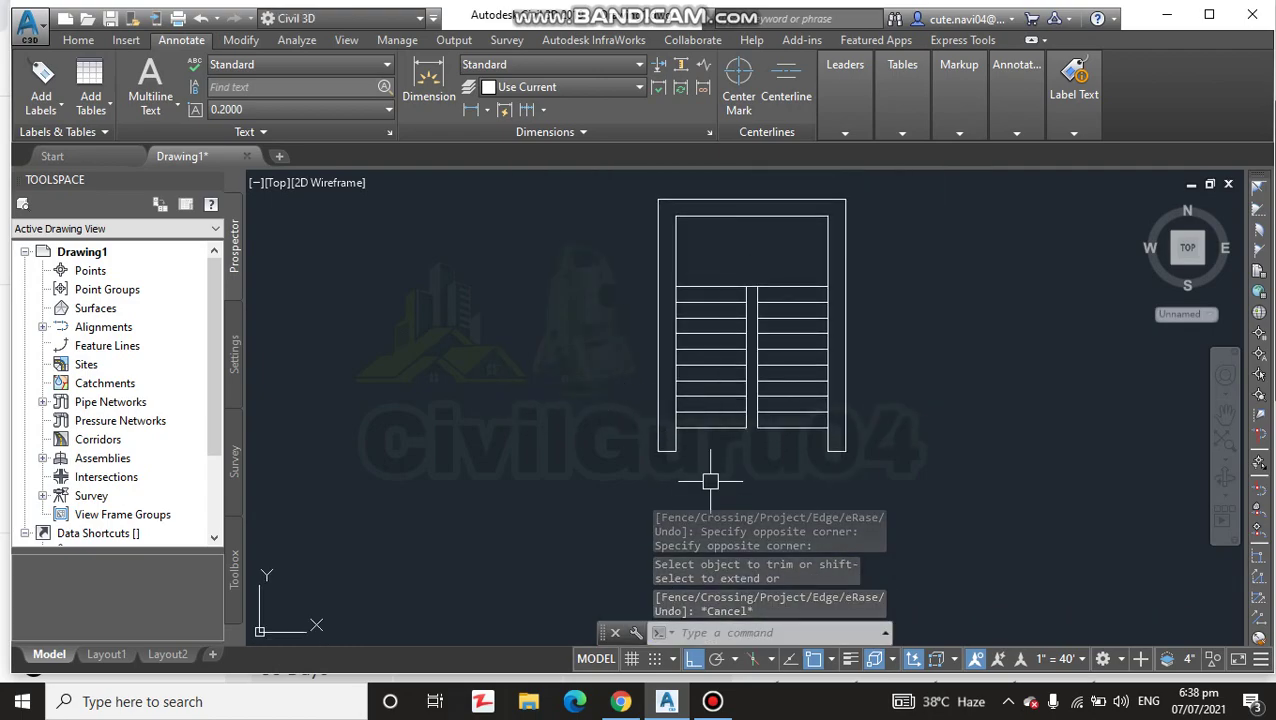
middle_click_drag(578, 365, 575, 402)
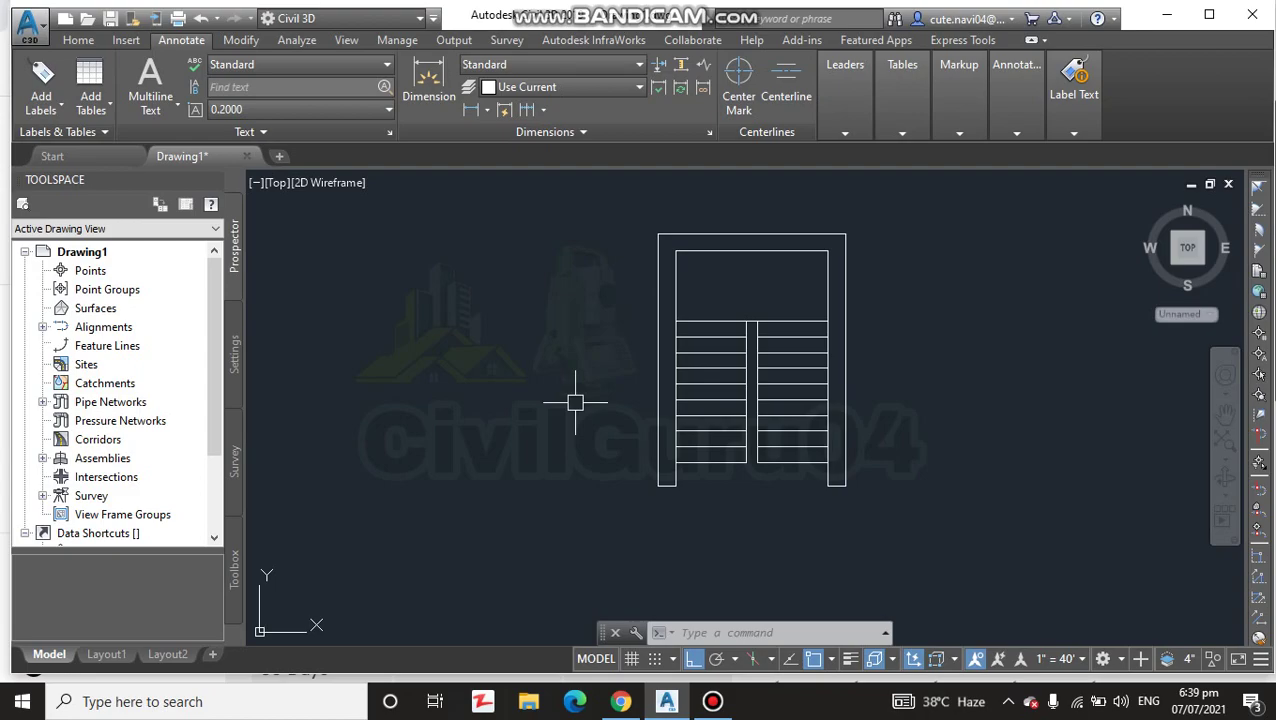
middle_click_drag(718, 444, 620, 486)
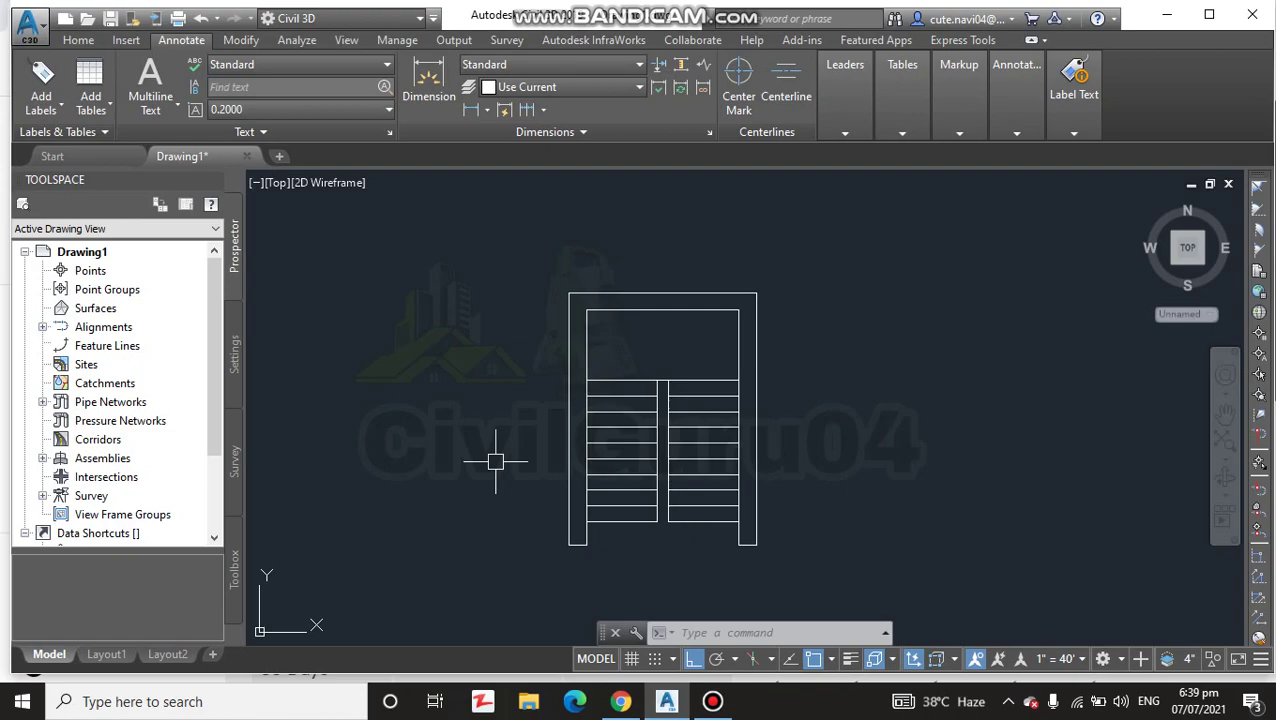
scroll(520, 450, "up", 1)
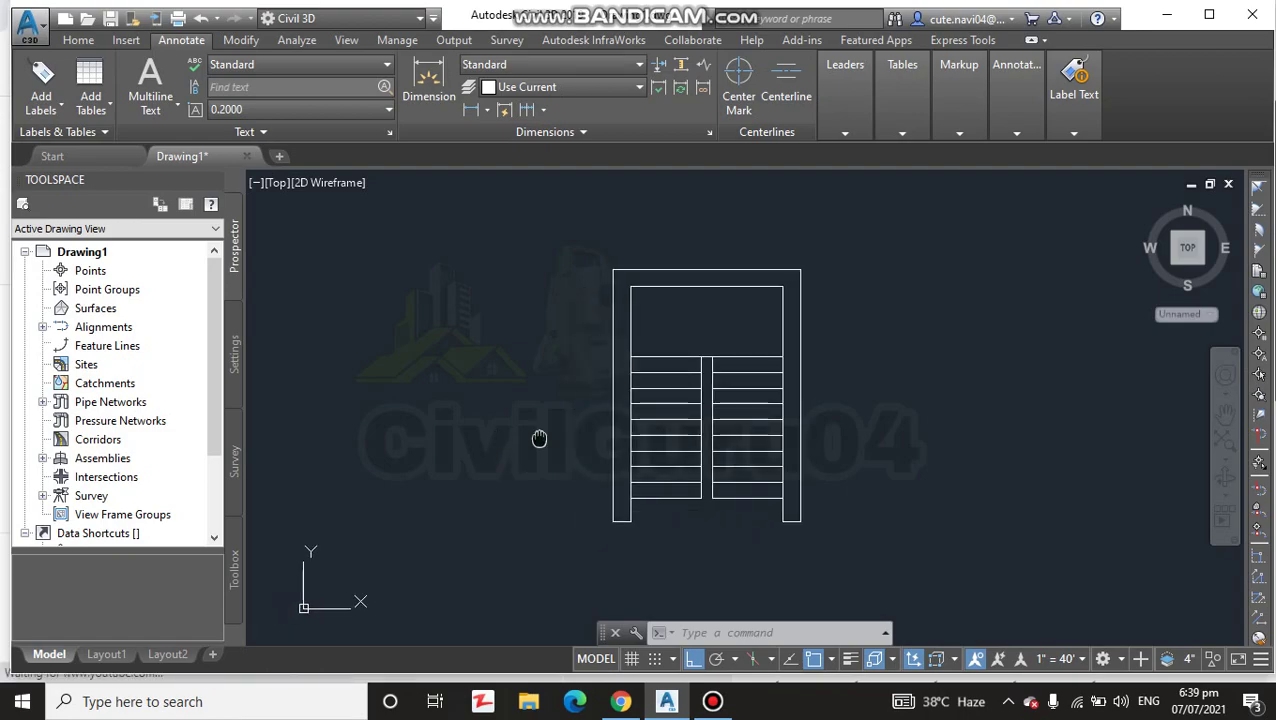
scroll(670, 528, "up", 2)
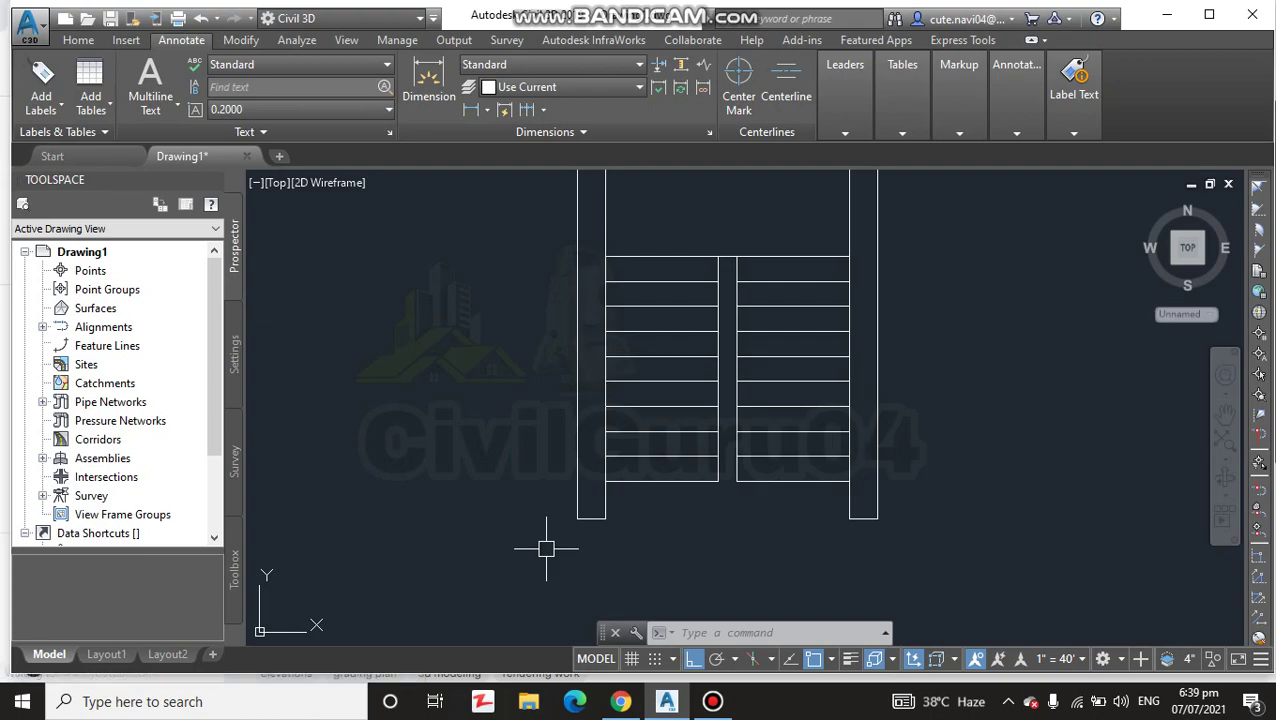
mouse_move(561, 533)
middle_mouse_down()
mouse_move(558, 504)
mouse_move(644, 476)
middle_mouse_up()
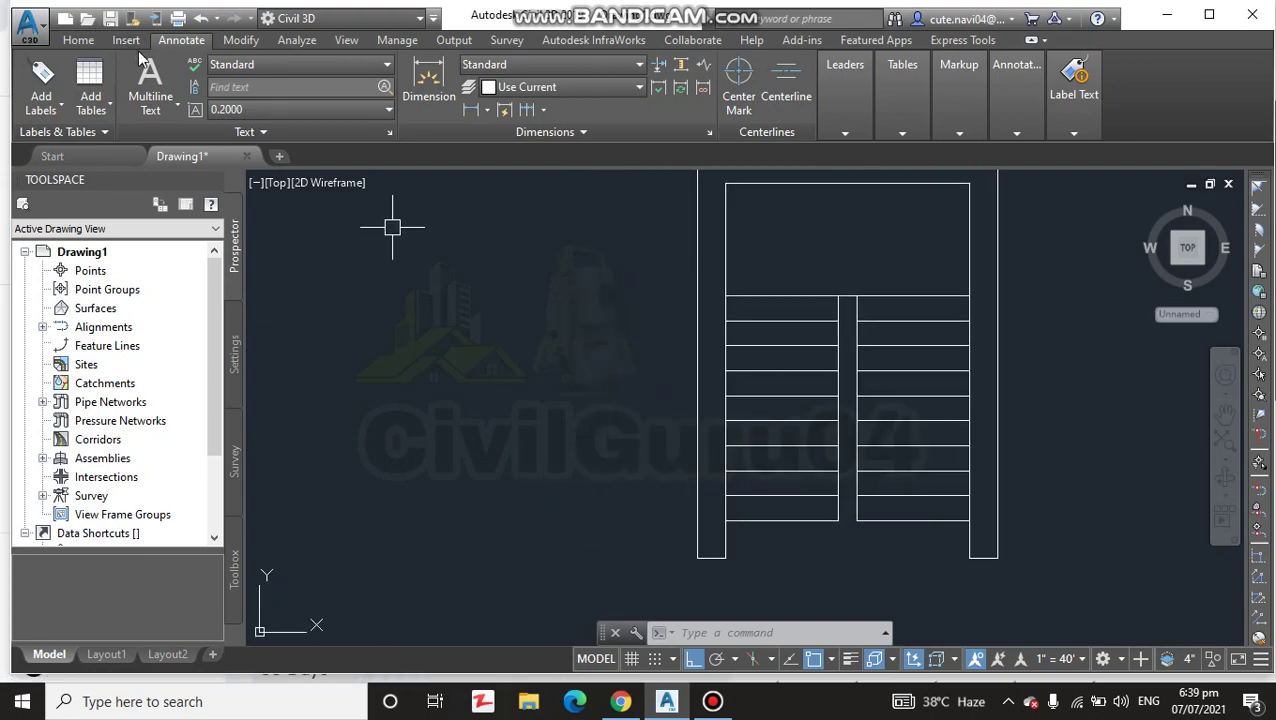
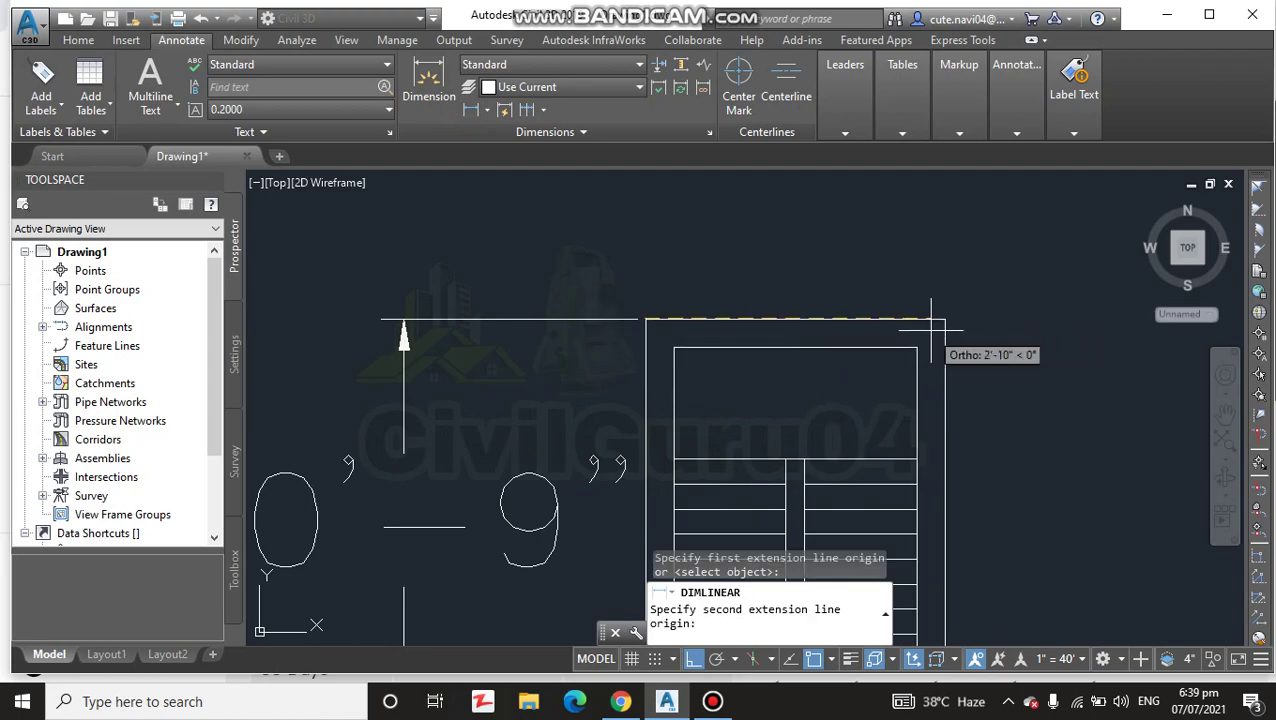
Place a horizontal linear dimension across the outer wall width, above the upper wall
left_click(945, 320)
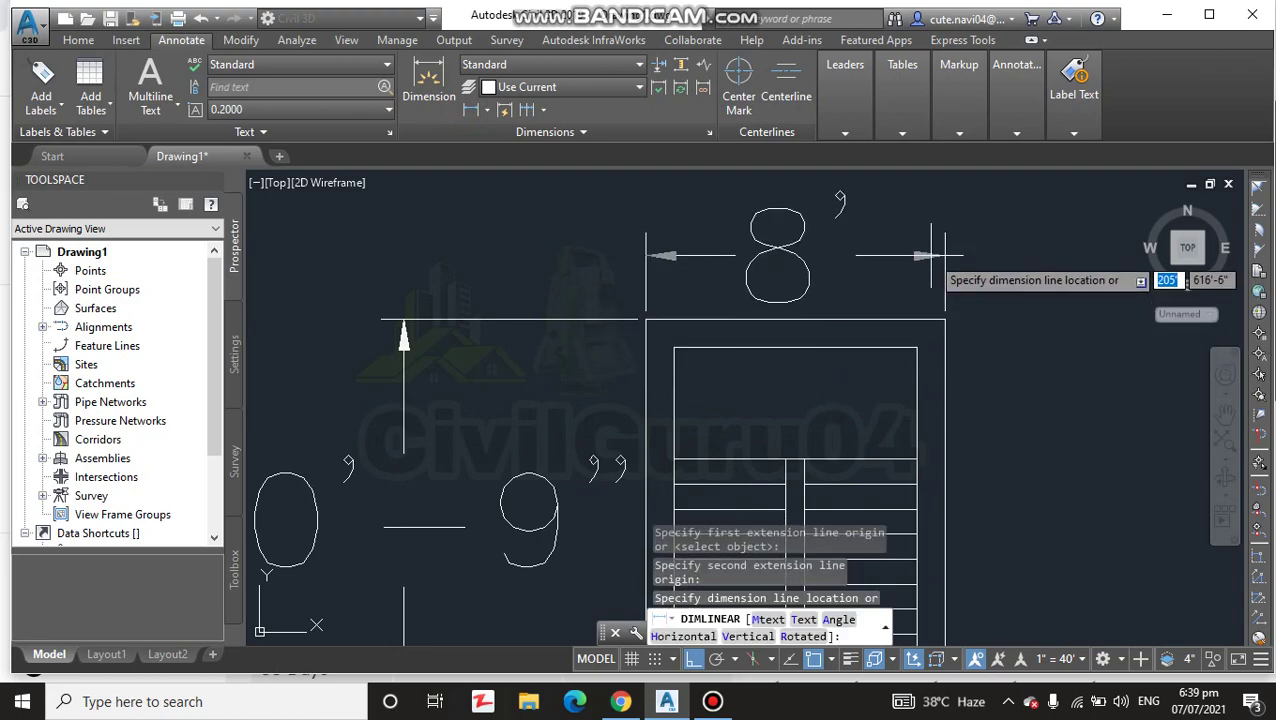
scroll(932, 257, "up", 2)
scroll(932, 257, "down", 4)
scroll(932, 257, "up", 3)
scroll(932, 257, "down", 1)
left_click(932, 257)
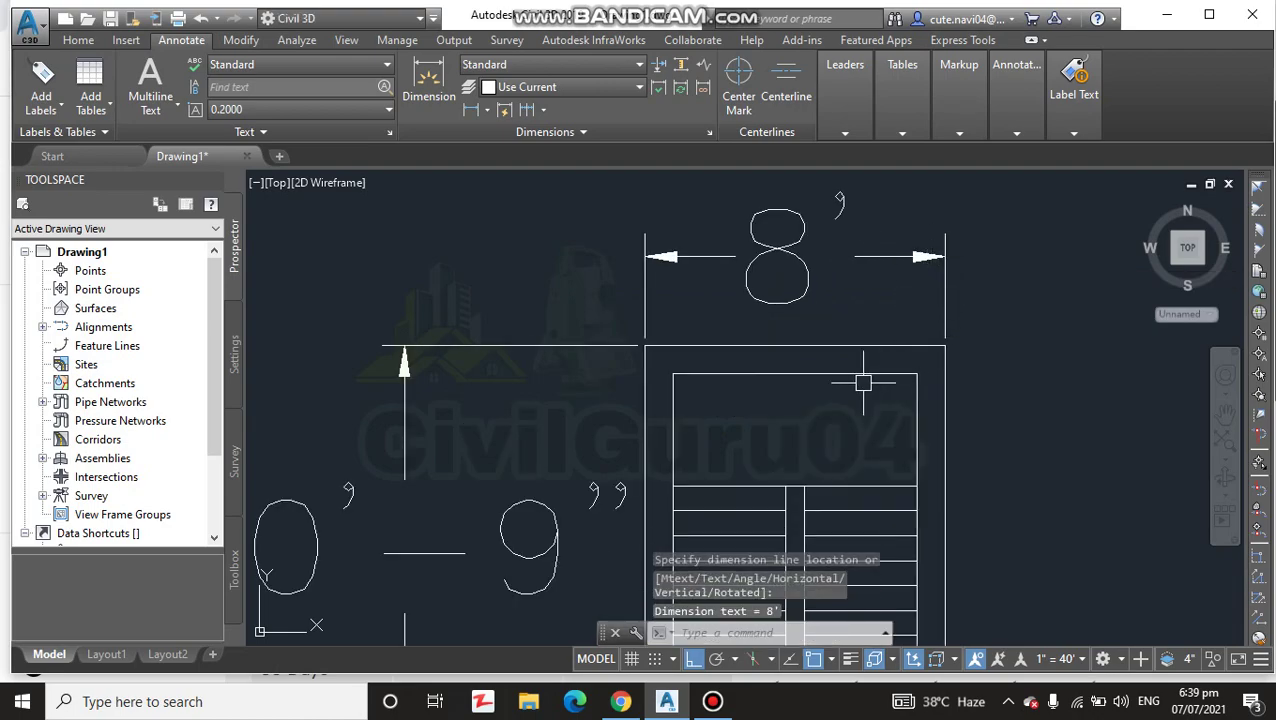
Fill the U-shaped 9" wall area of the staircase with a solid hatch
scroll(870, 382, "up", 2)
scroll(543, 388, "down", 2)
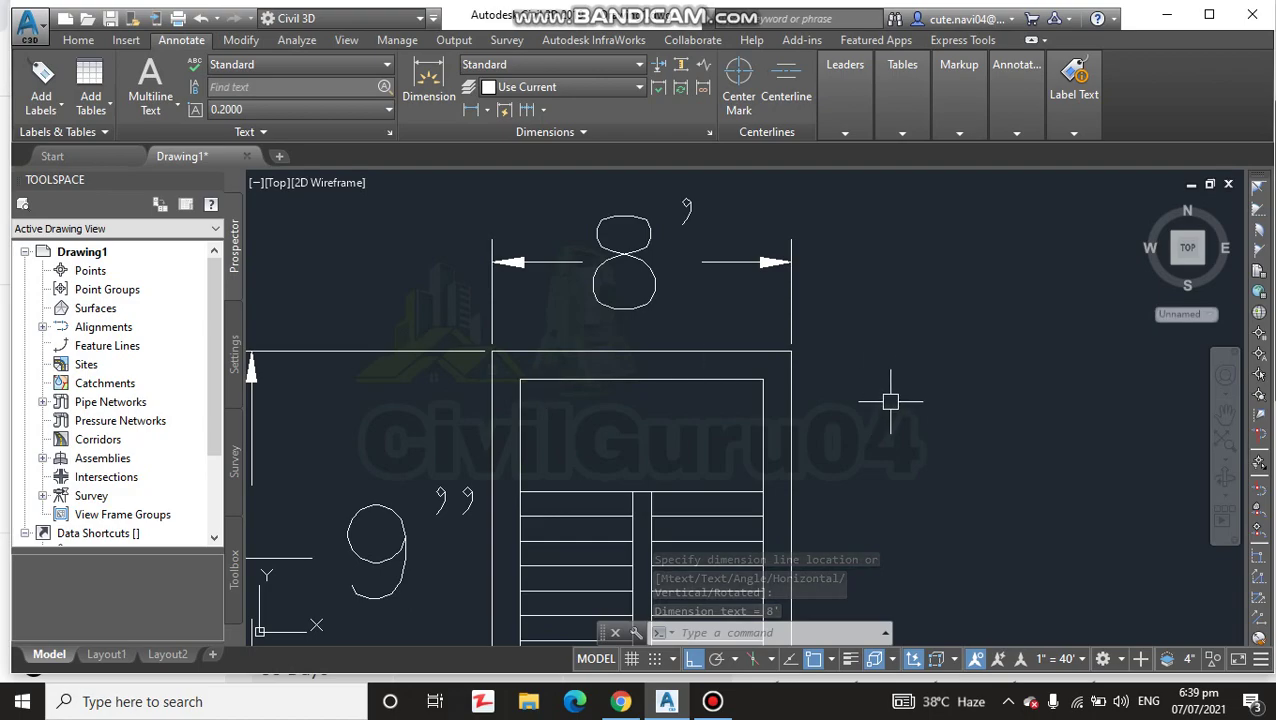
scroll(890, 402, "down", 2)
scroll(877, 396, "up", 1)
scroll(863, 433, "down", 1)
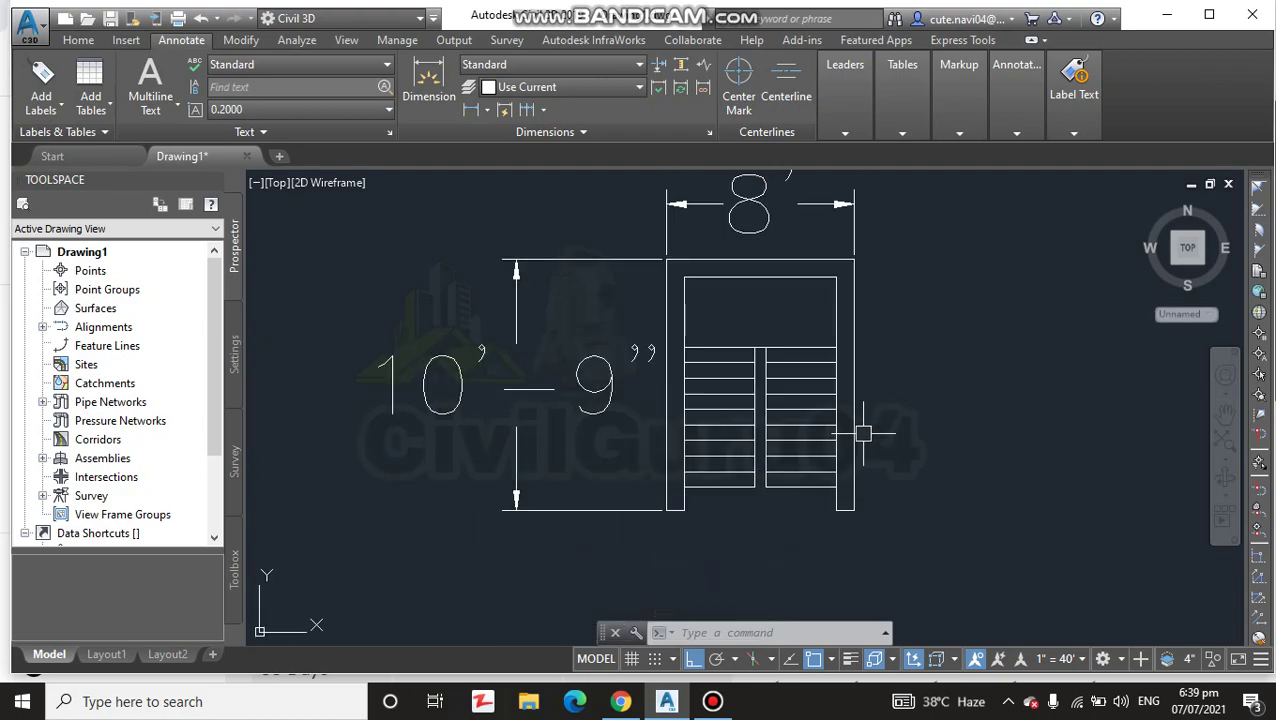
left_click(78, 40)
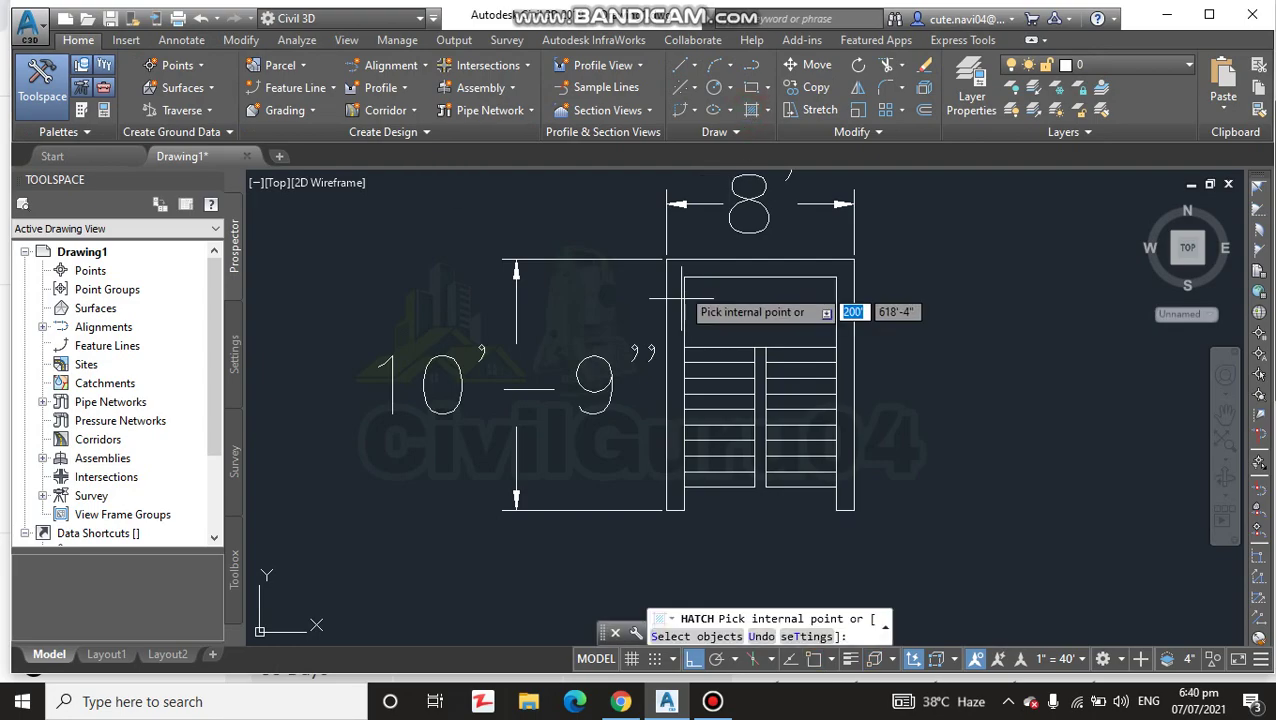
scroll(680, 272, "up", 4)
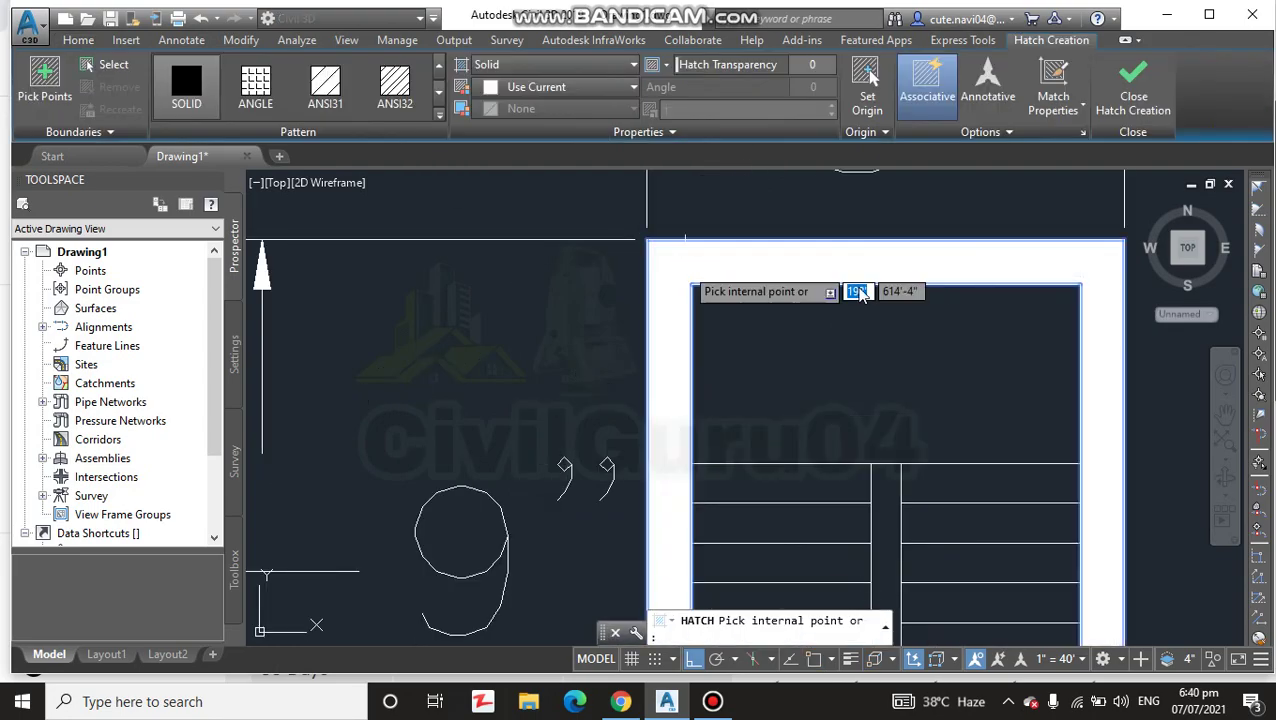
left_click(680, 272)
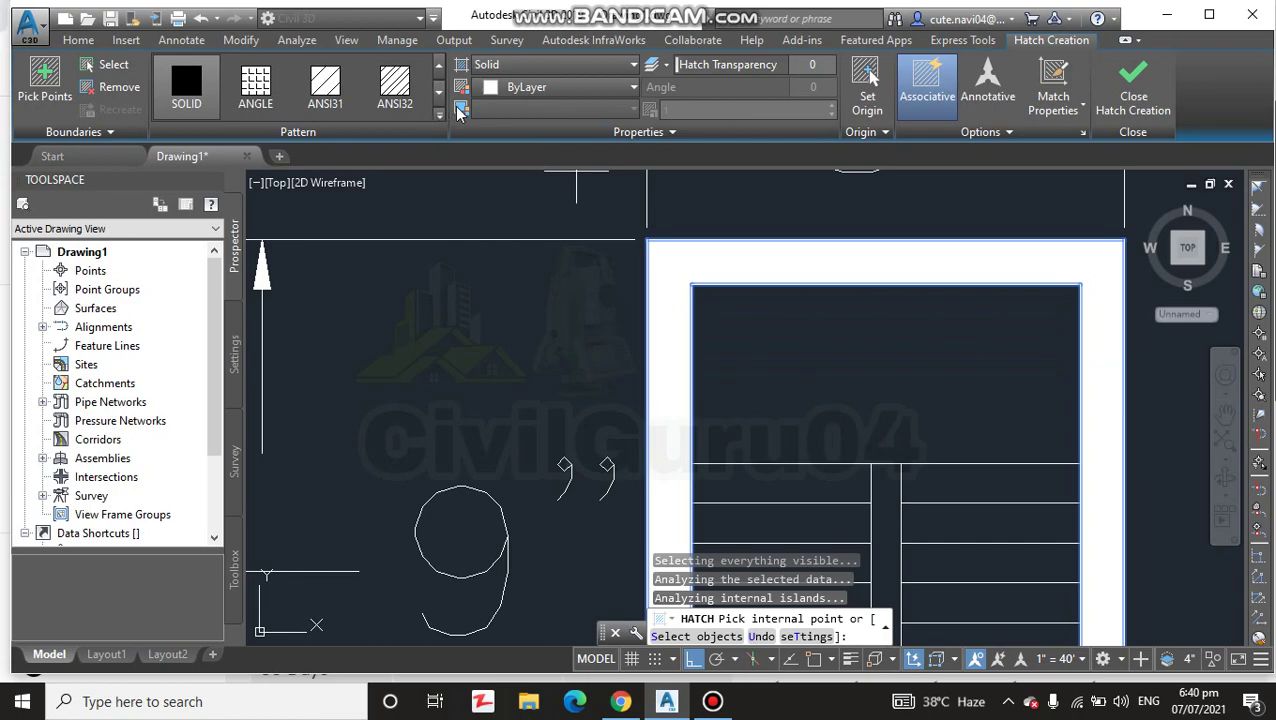
scroll(612, 336, "down", 5)
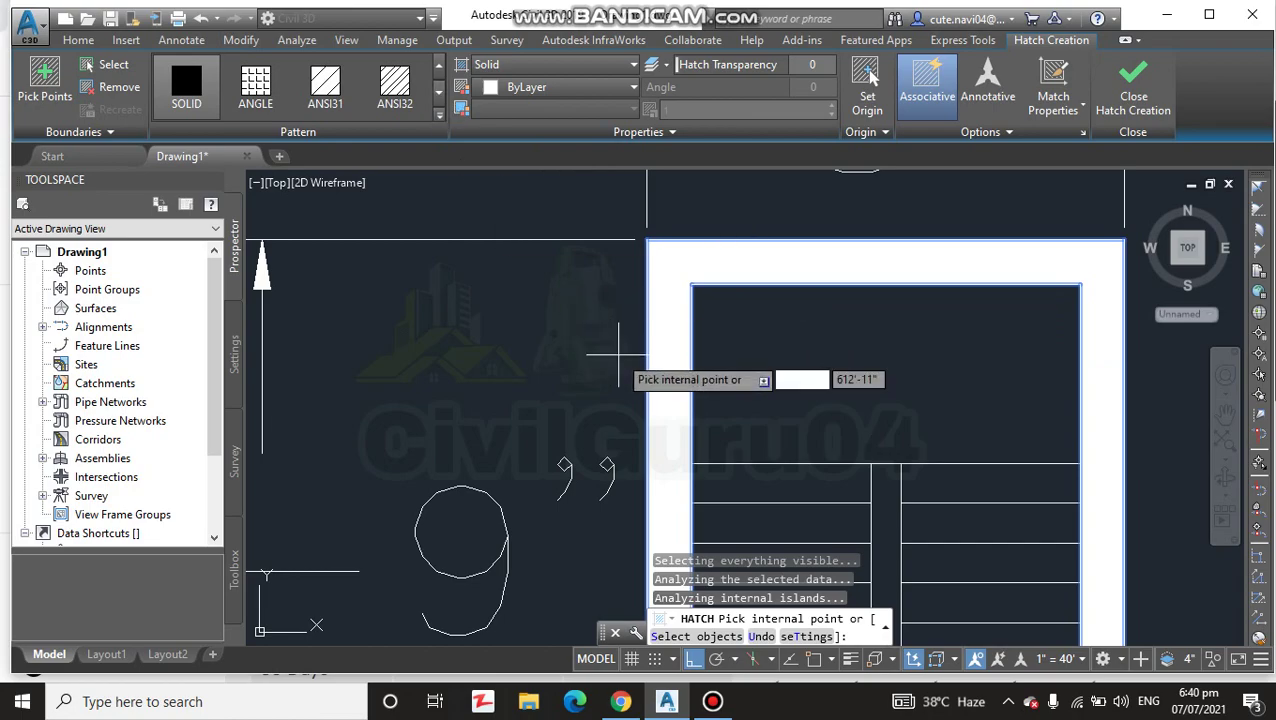
key("Escape")
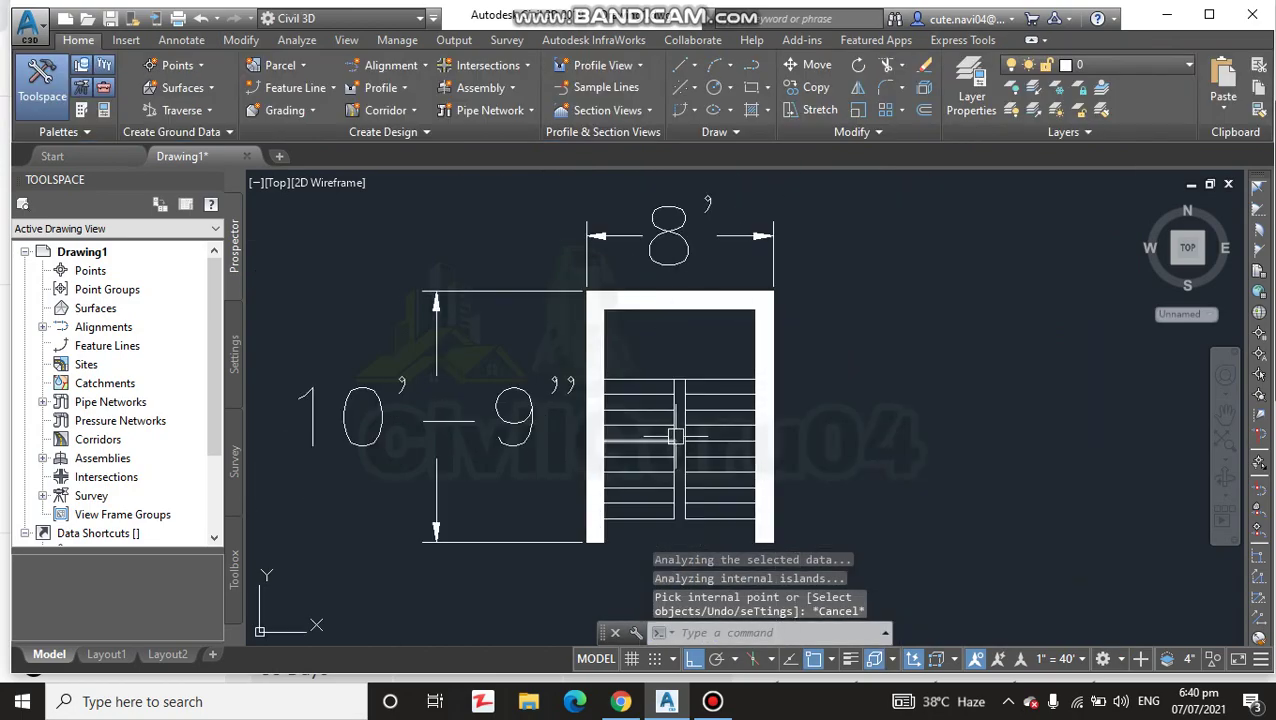
Add the multiline text "Up" below the staircase plan
scroll(615, 495, "up", 4)
scroll(834, 373, "down", 4)
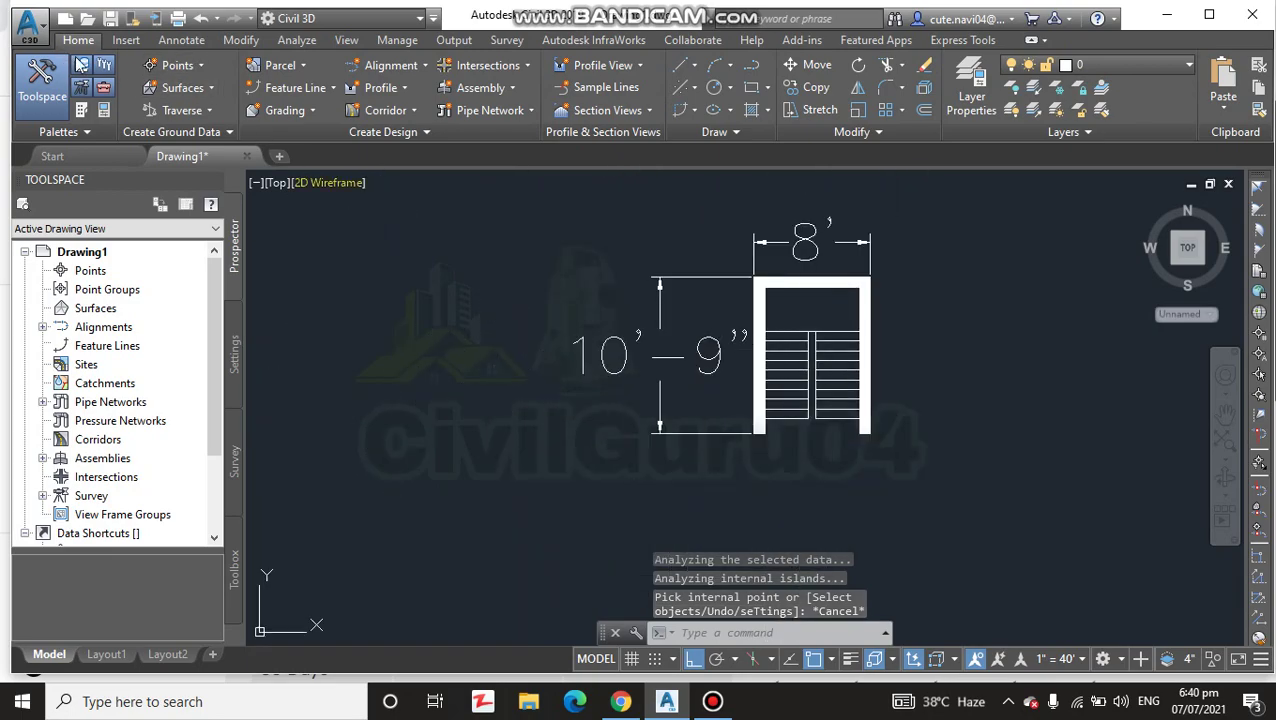
left_click(183, 40)
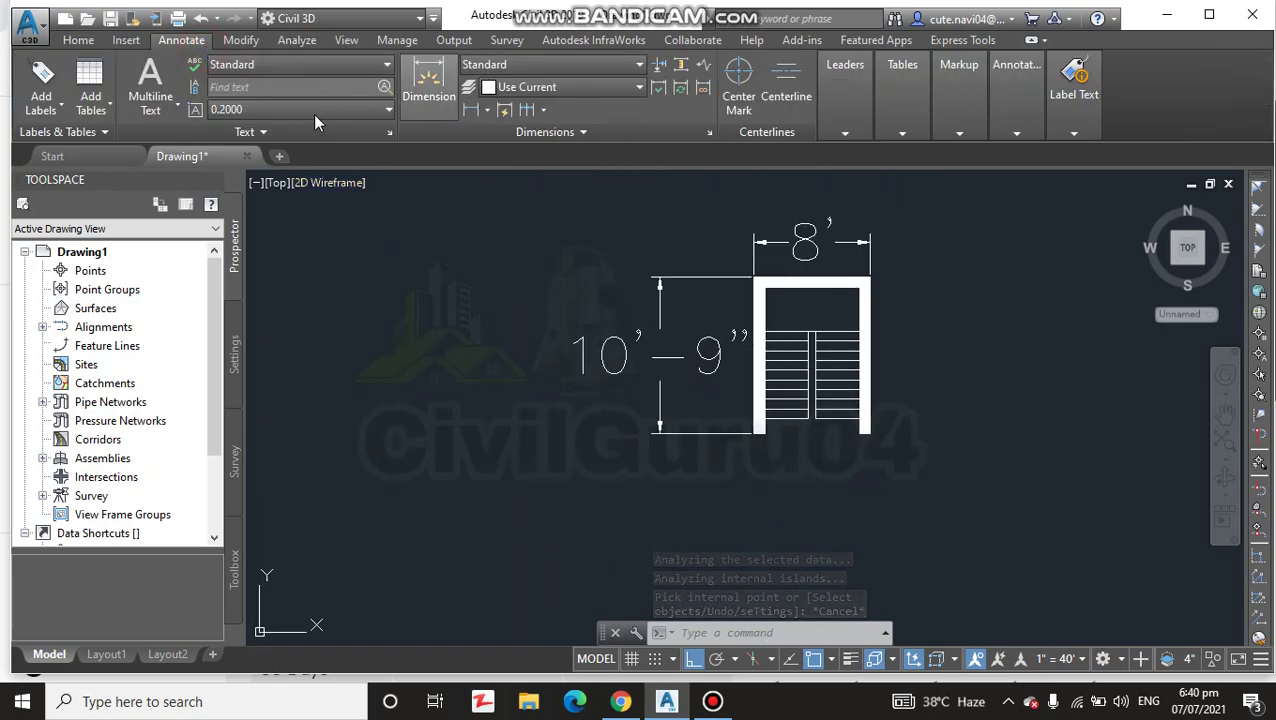
left_click(150, 88)
left_click(718, 470)
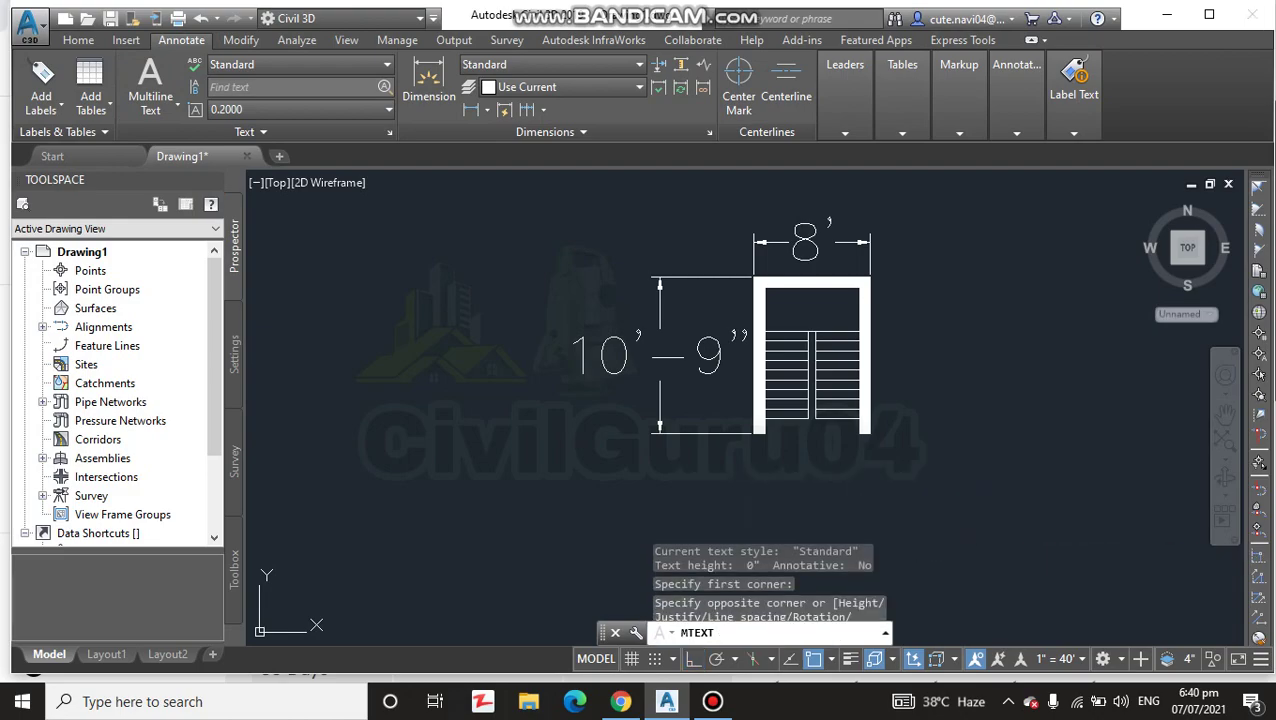
left_click(1238, 540)
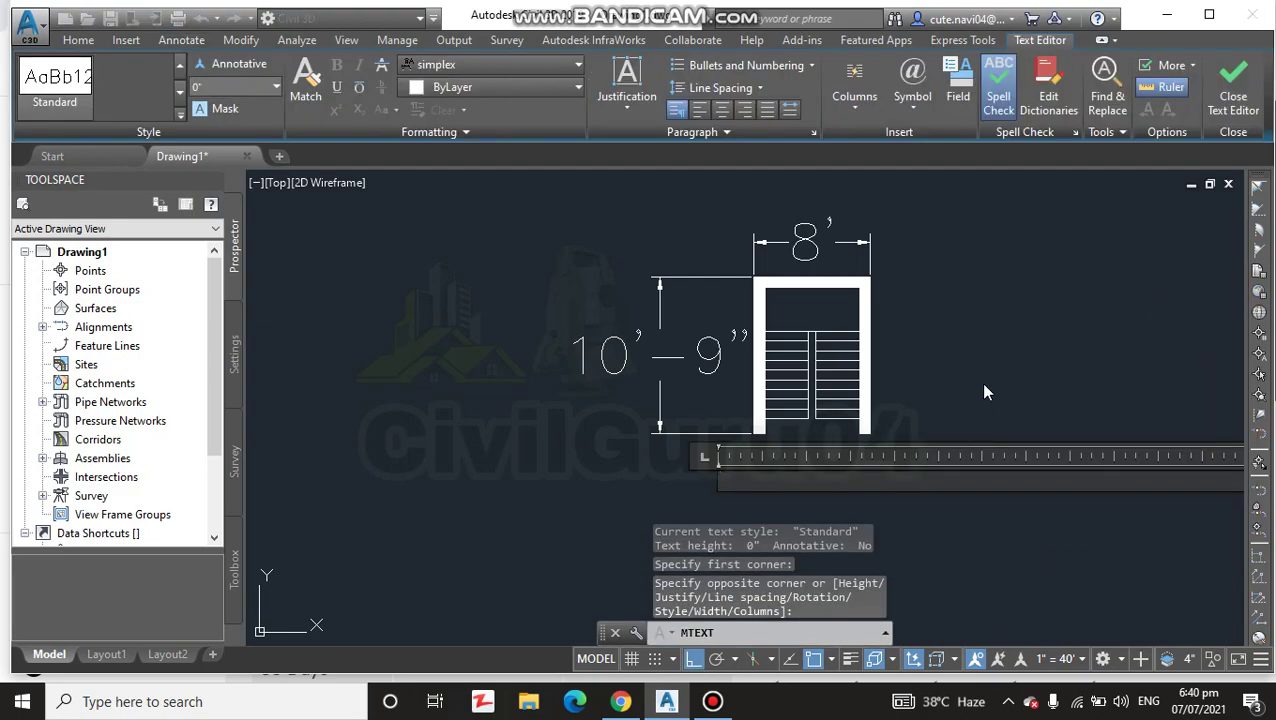
left_click(670, 497)
Scale up the tiny "Up" text about a base point at the text until it is readable beside the plan
scroll(695, 478, "up", 5)
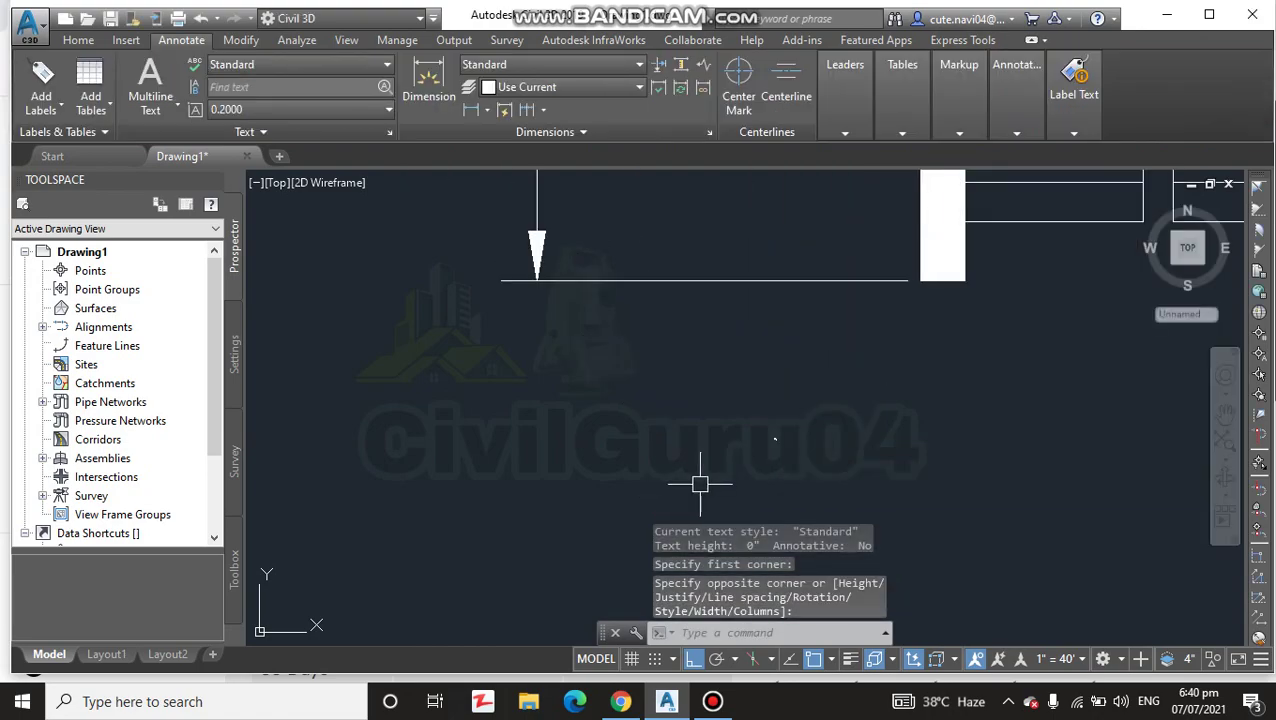
left_click(796, 428)
type("sc")
key("Return")
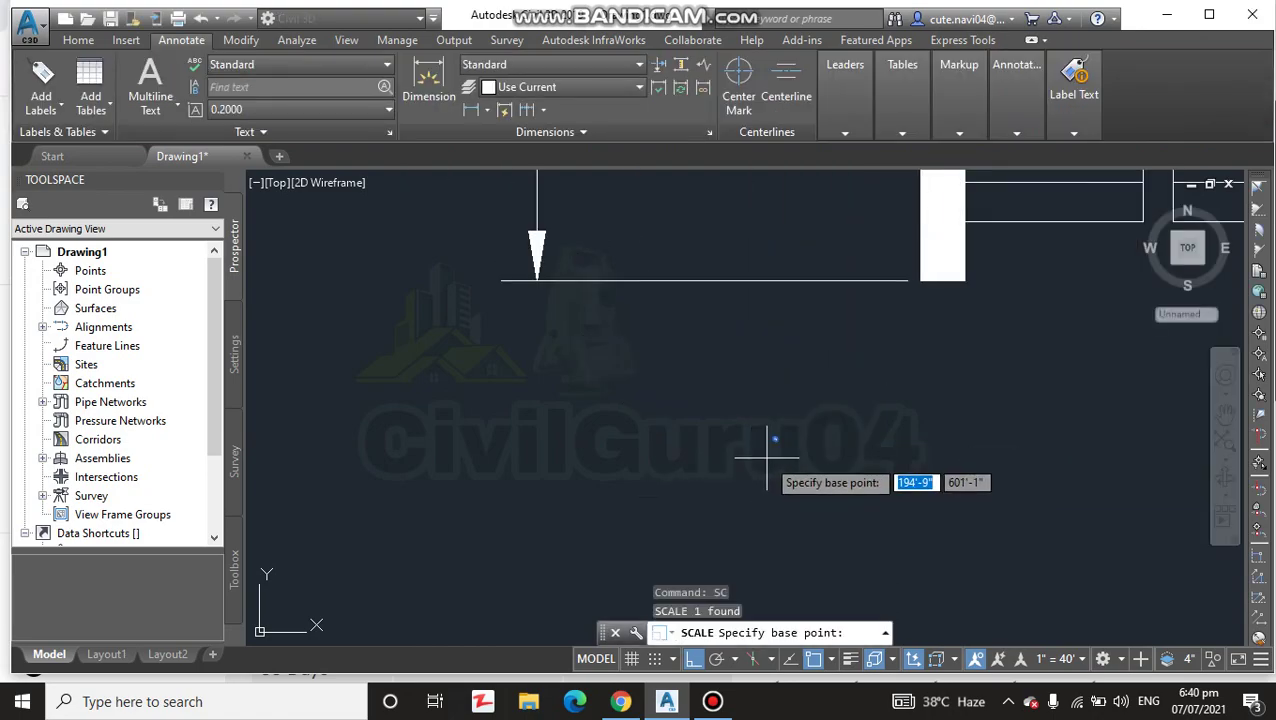
scroll(598, 313, "down", 3)
left_click(606, 348)
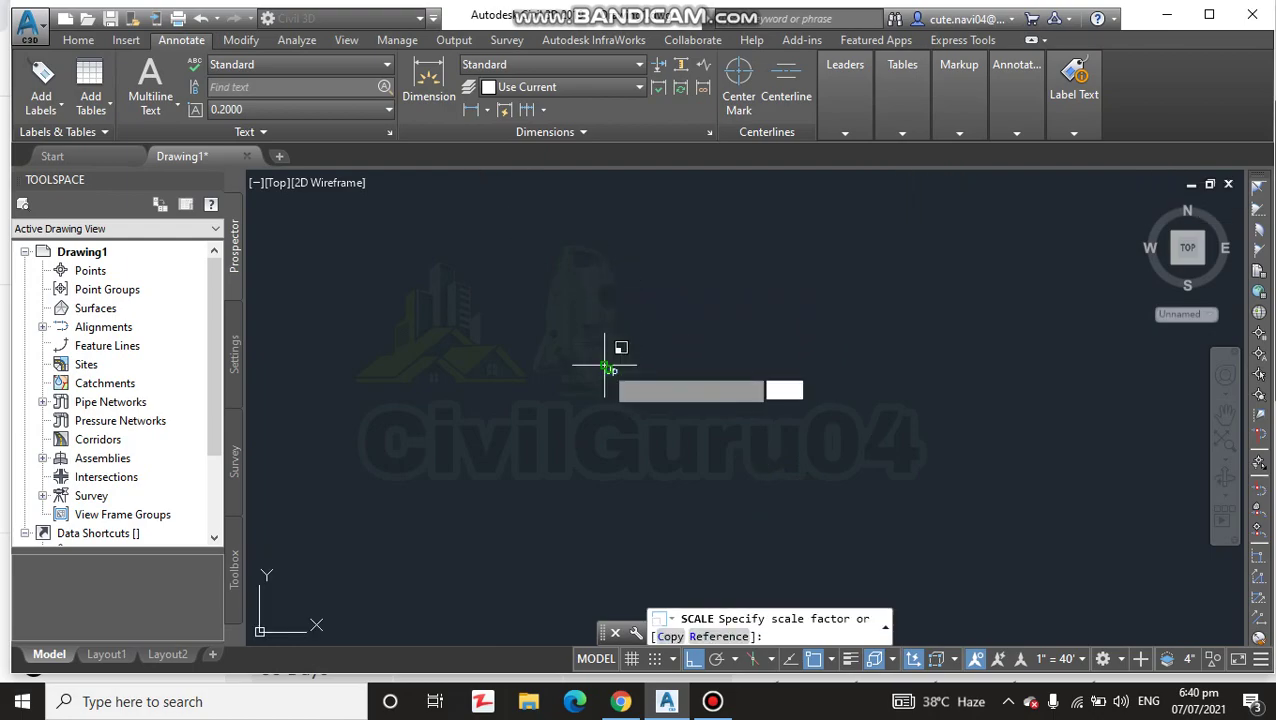
scroll(775, 450, "up", 5)
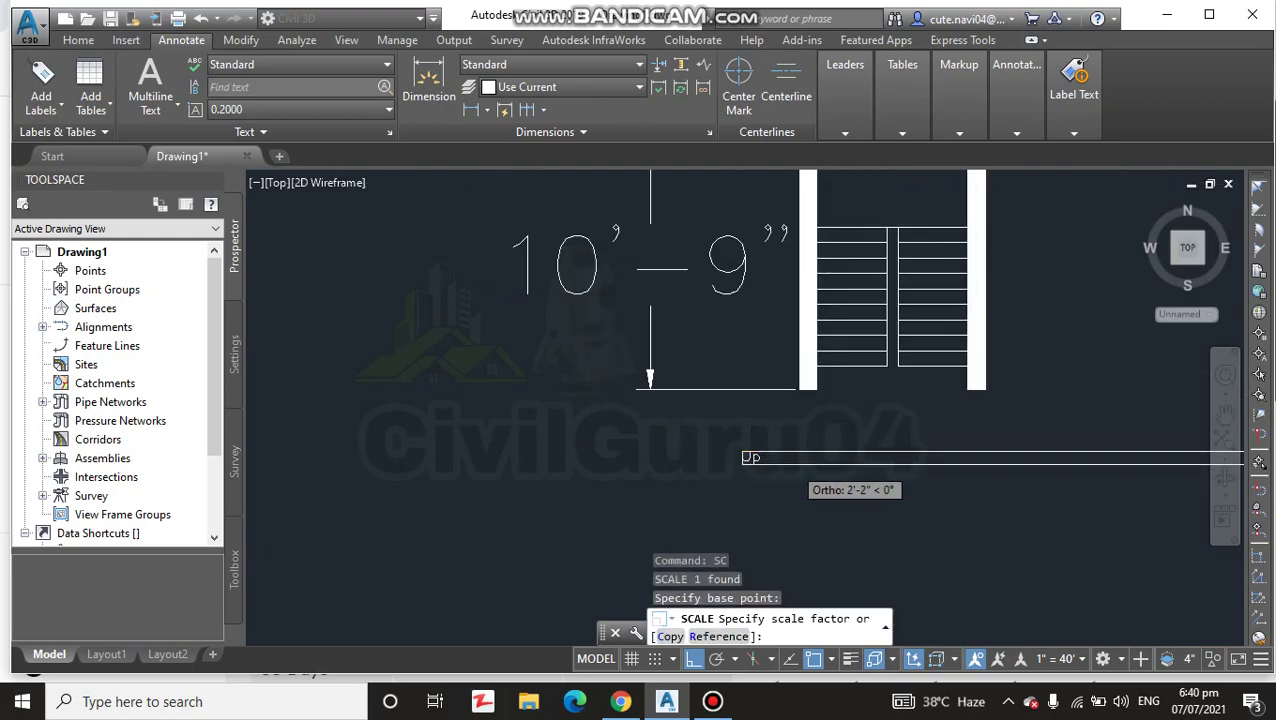
scroll(790, 458, "up", 4)
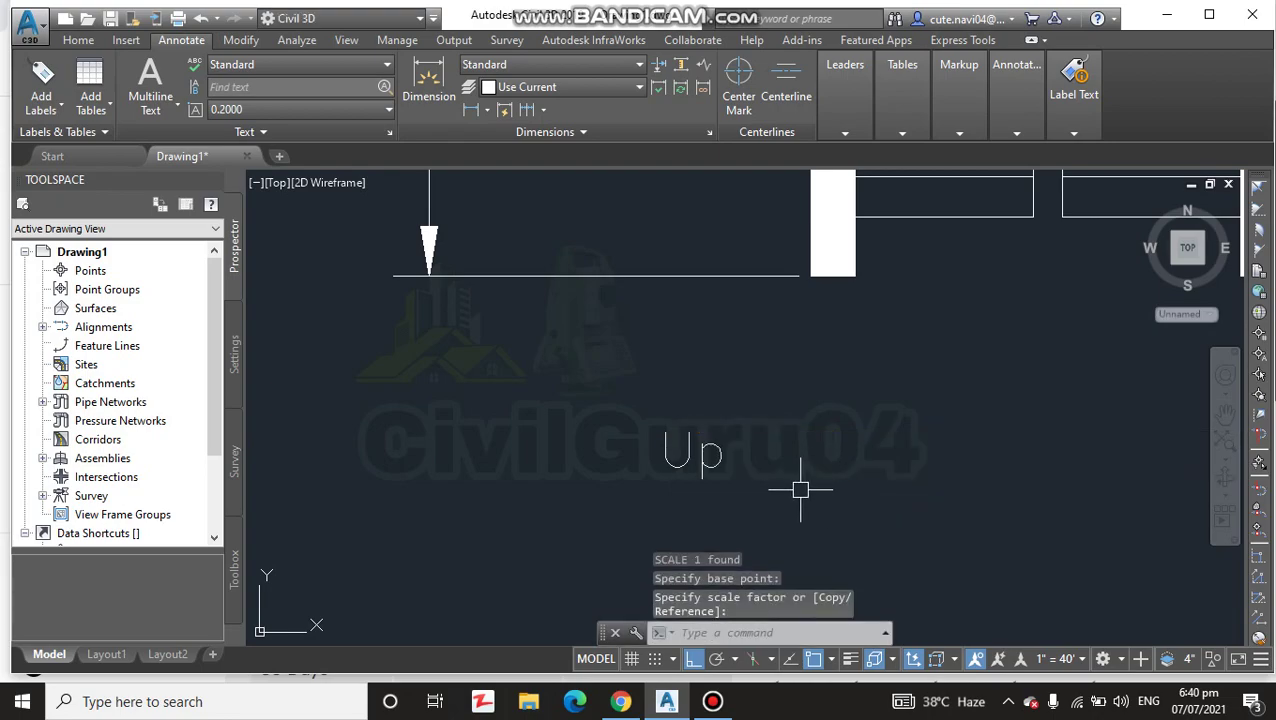
Draw a horizontal line about 1'-2" long just below the lowest tread of the left flight as an arrowhead base
scroll(776, 469, "down", 2)
scroll(850, 325, "up", 4)
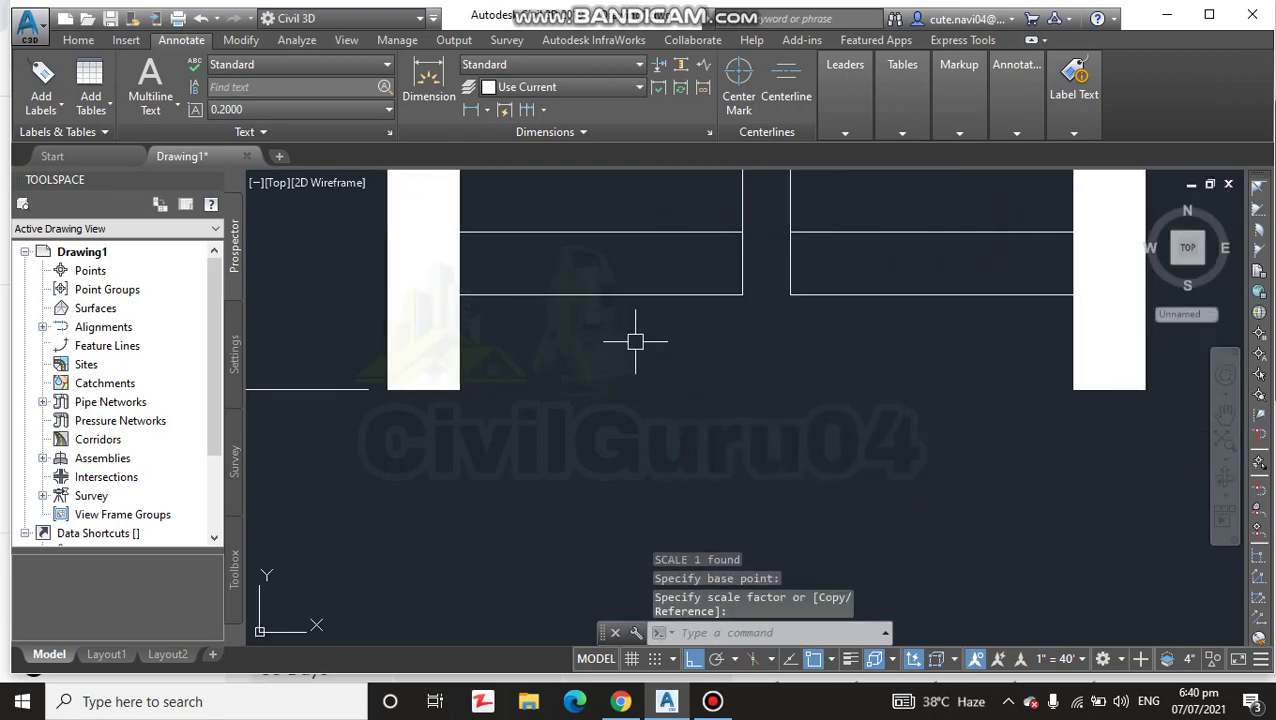
key("Escape")
type("l")
key("Return")
left_click(548, 383)
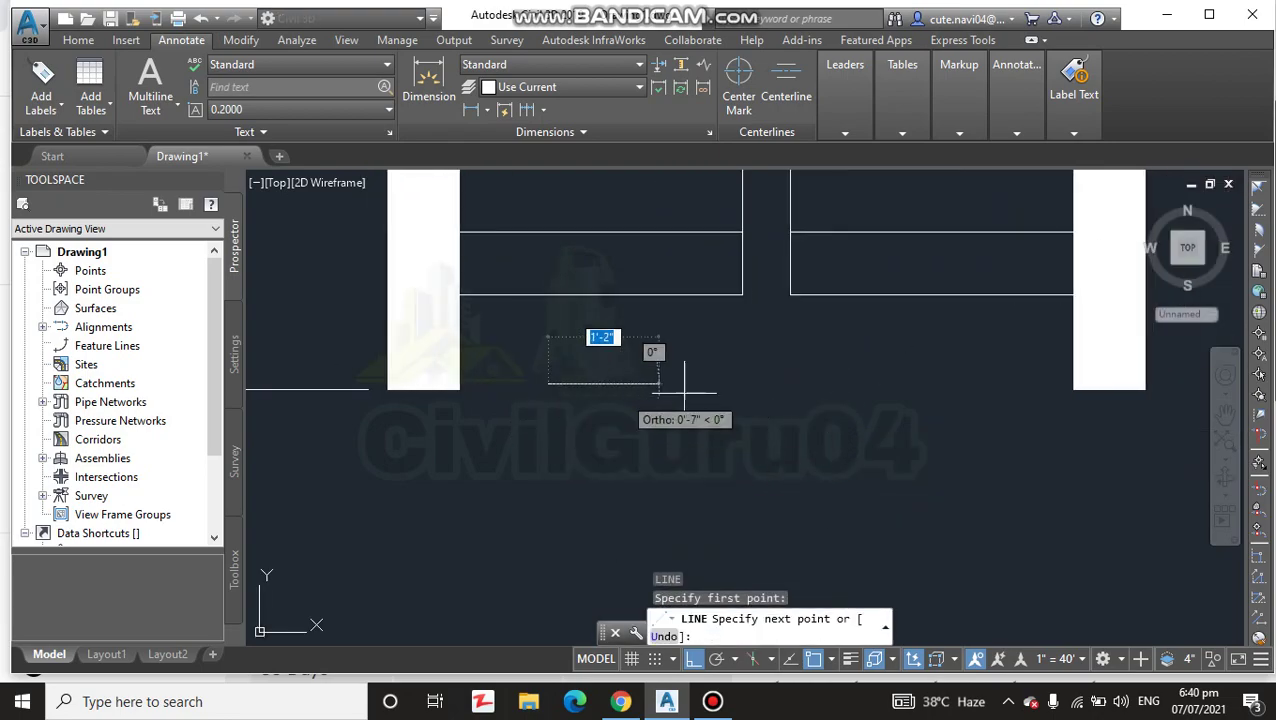
left_click(668, 383)
key("Escape")
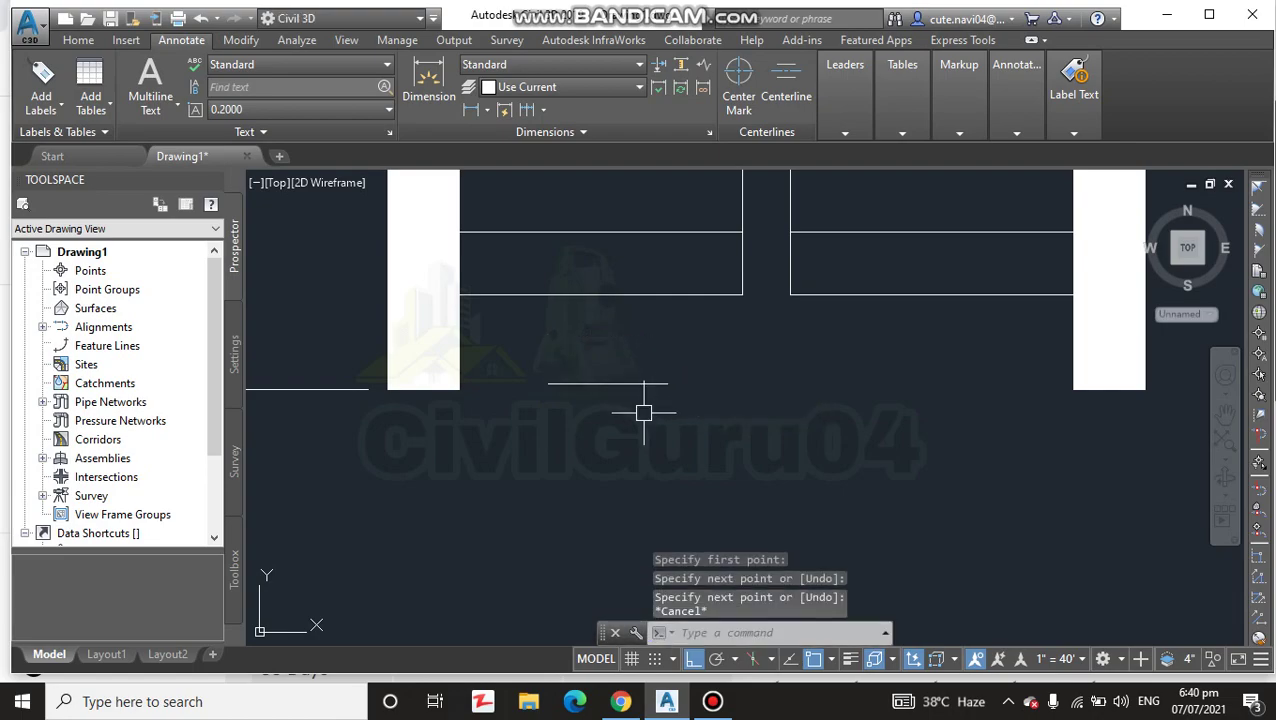
Draw a short vertical line upward from the midpoint of the arrowhead base line
key("Return")
left_click(609, 383)
type("6")
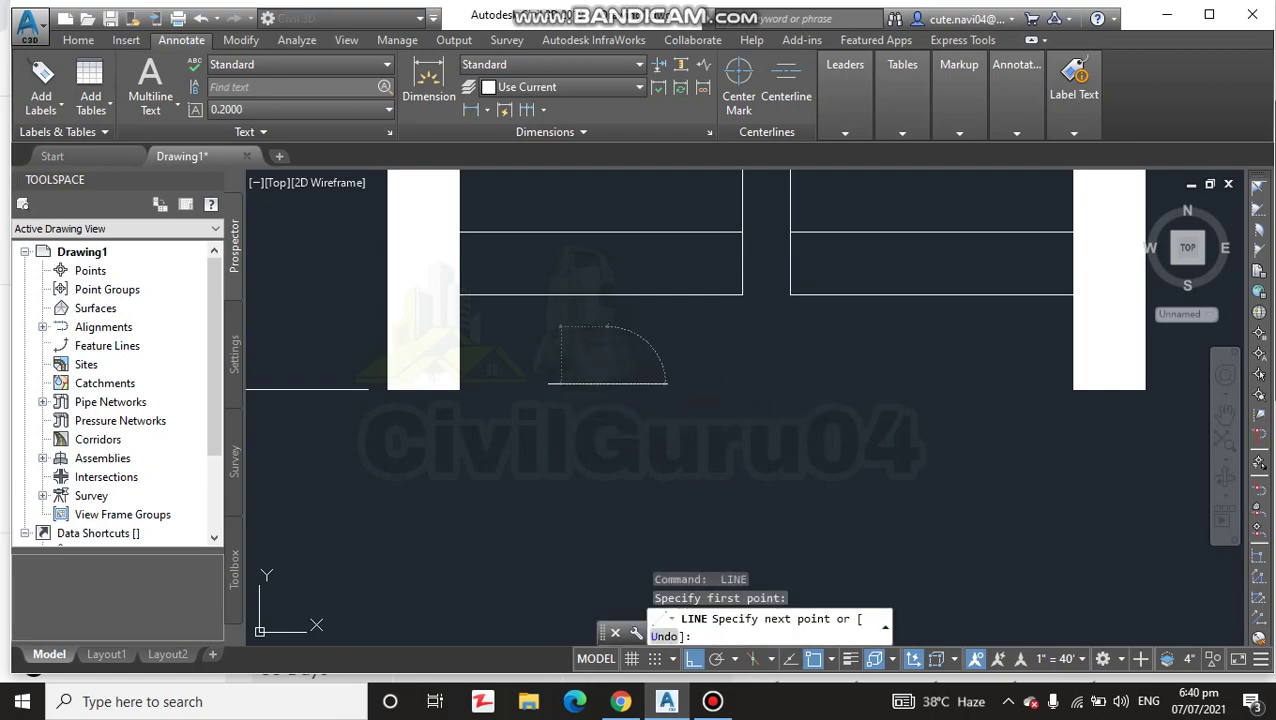
key("Return")
key("Escape")
Draw two sloping lines from the apex to both ends of the base line, and delete the vertical helper line
key("Return")
left_click(607, 327)
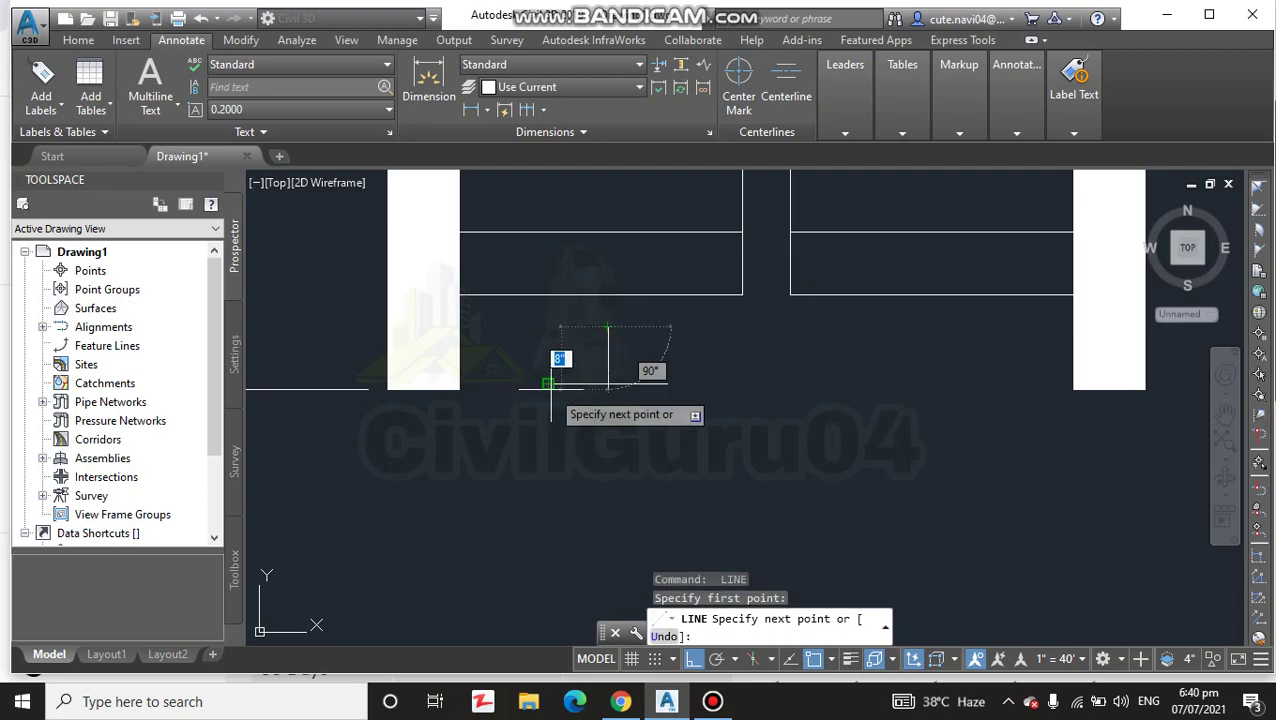
key("F8")
left_click(550, 383)
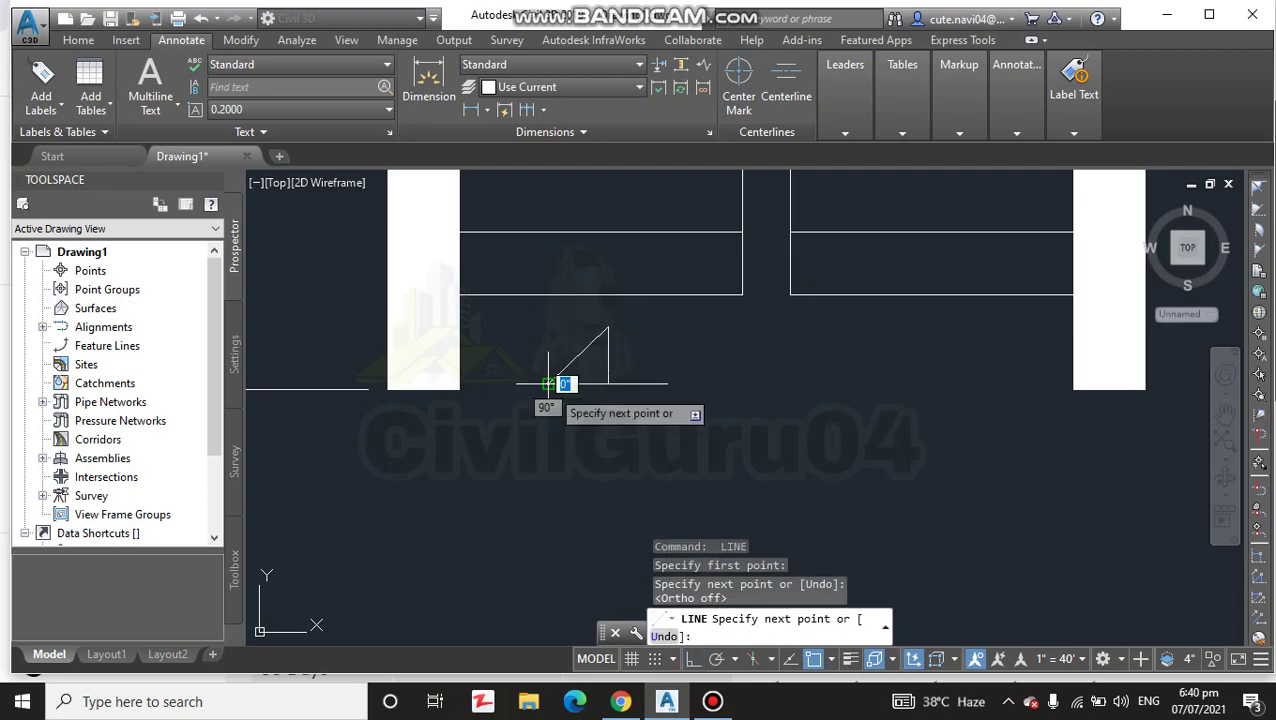
key("Escape")
key("Return")
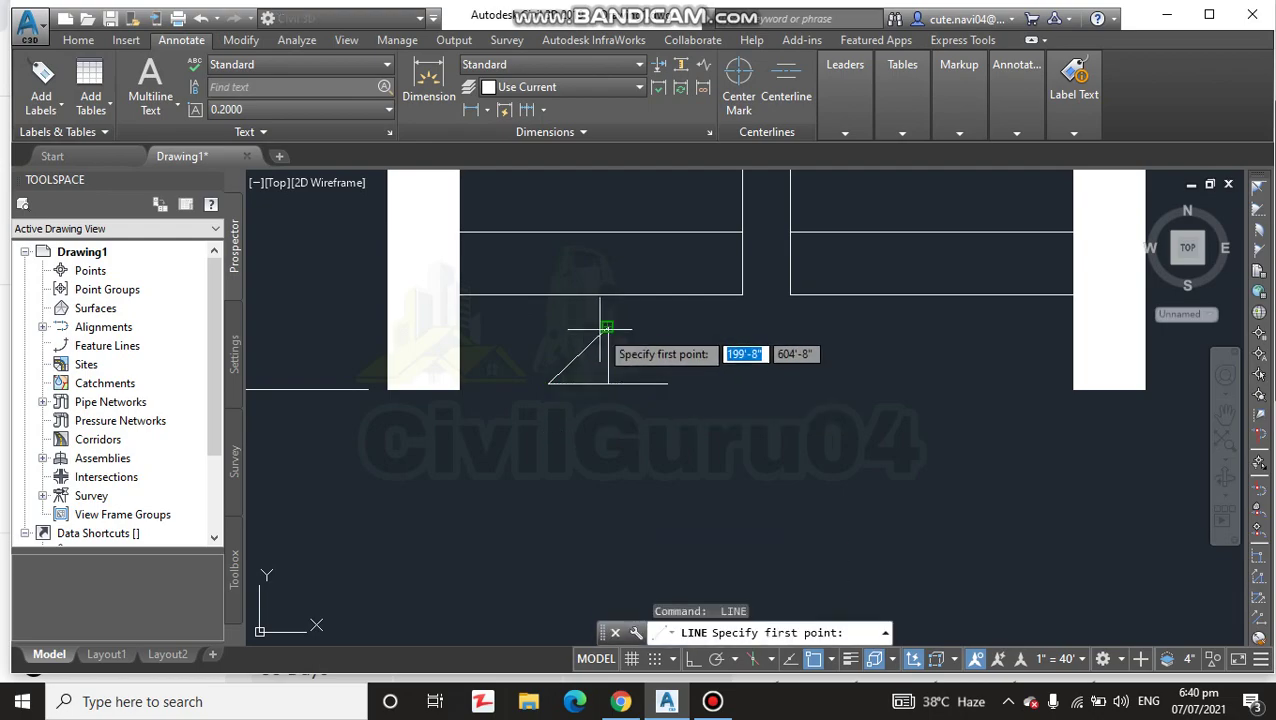
left_click(607, 327)
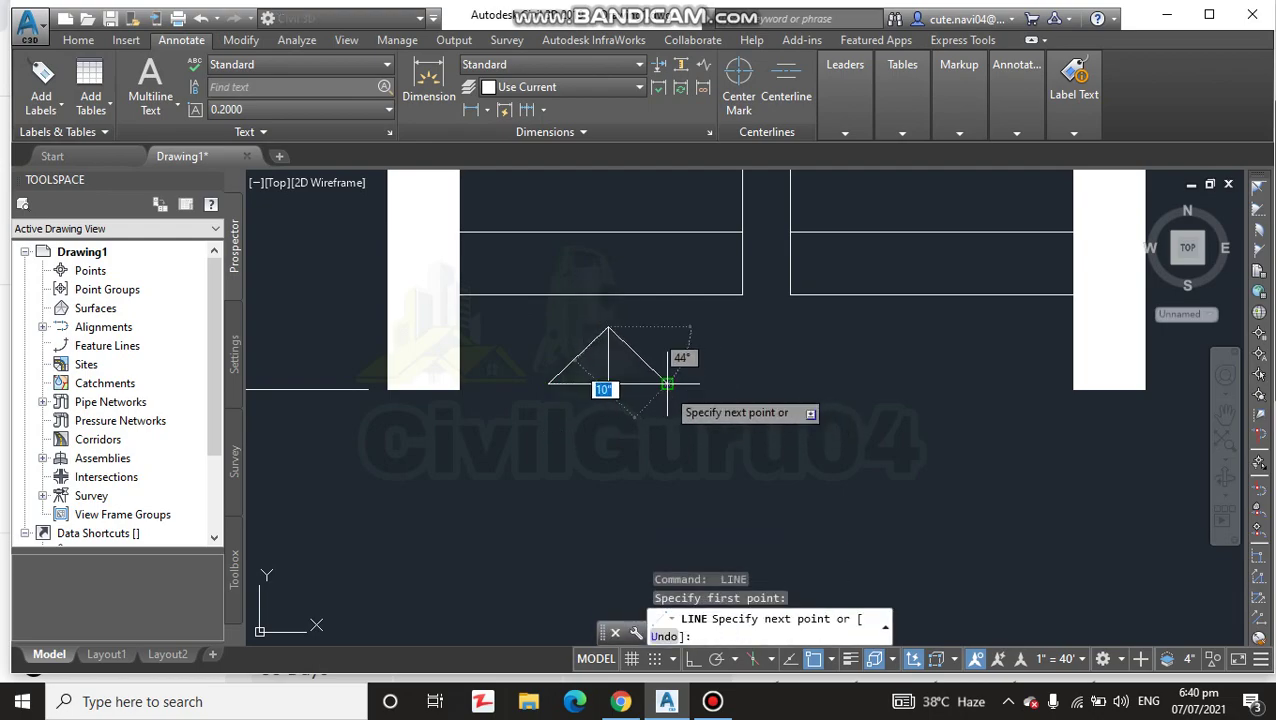
left_click(667, 383)
key("Escape")
left_click(607, 360)
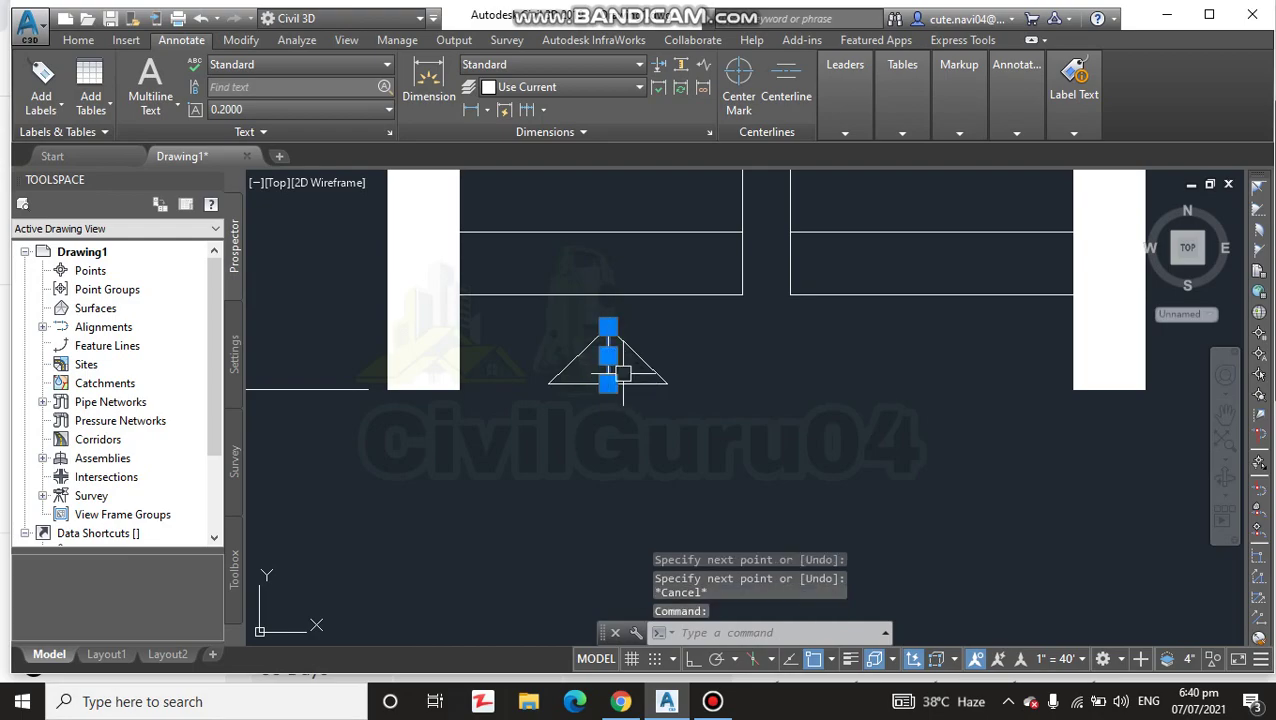
key("Delete")
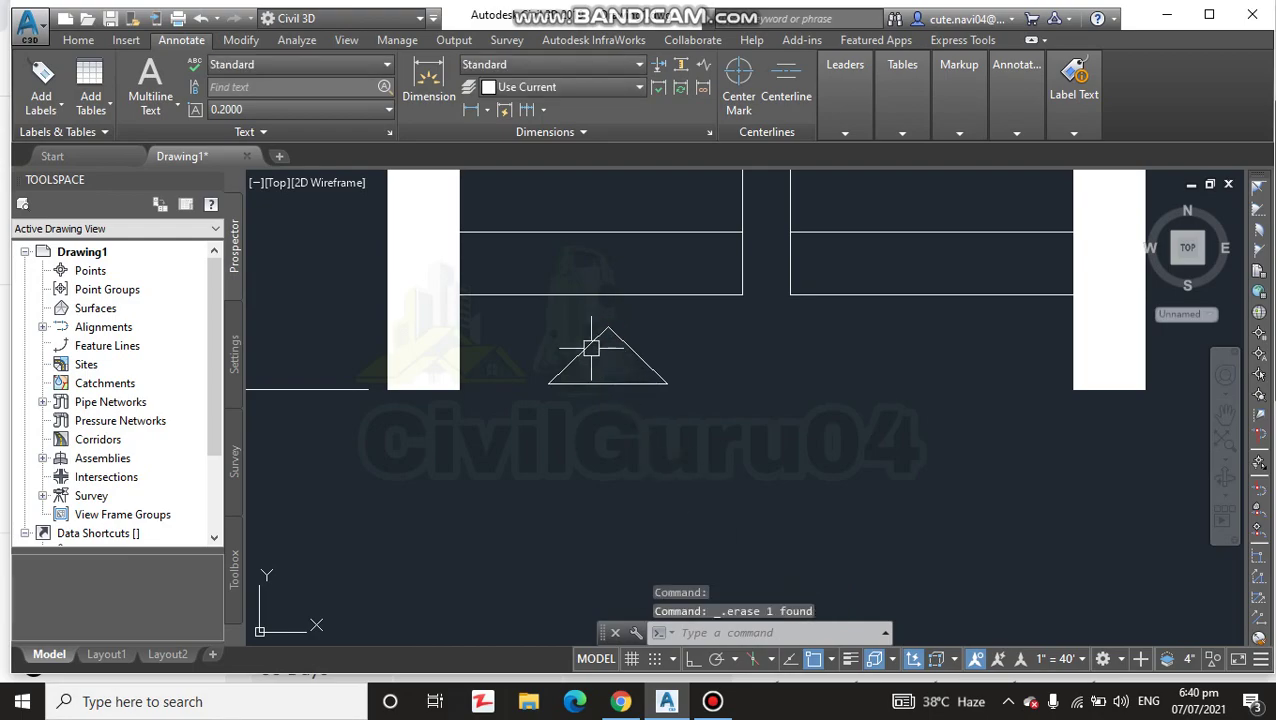
Fill the triangular arrowhead below the left flight with a solid hatch
left_click(78, 40)
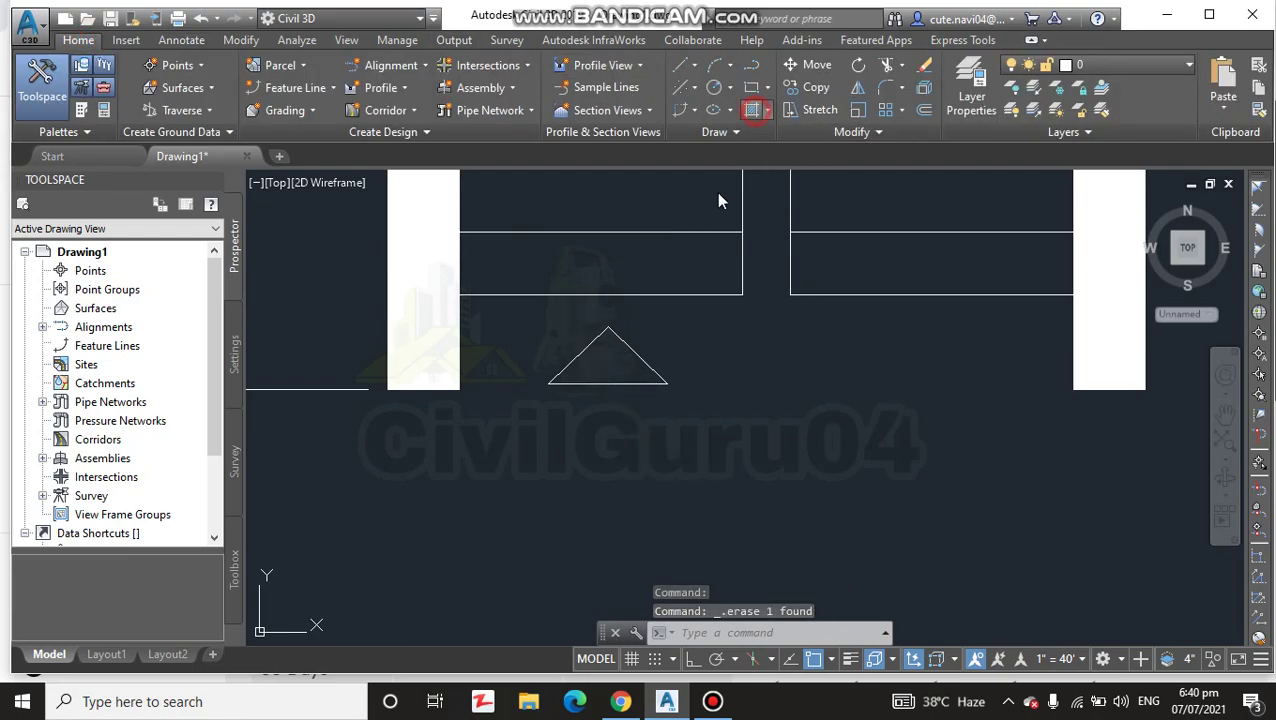
key("Escape")
scroll(728, 392, "down", 4)
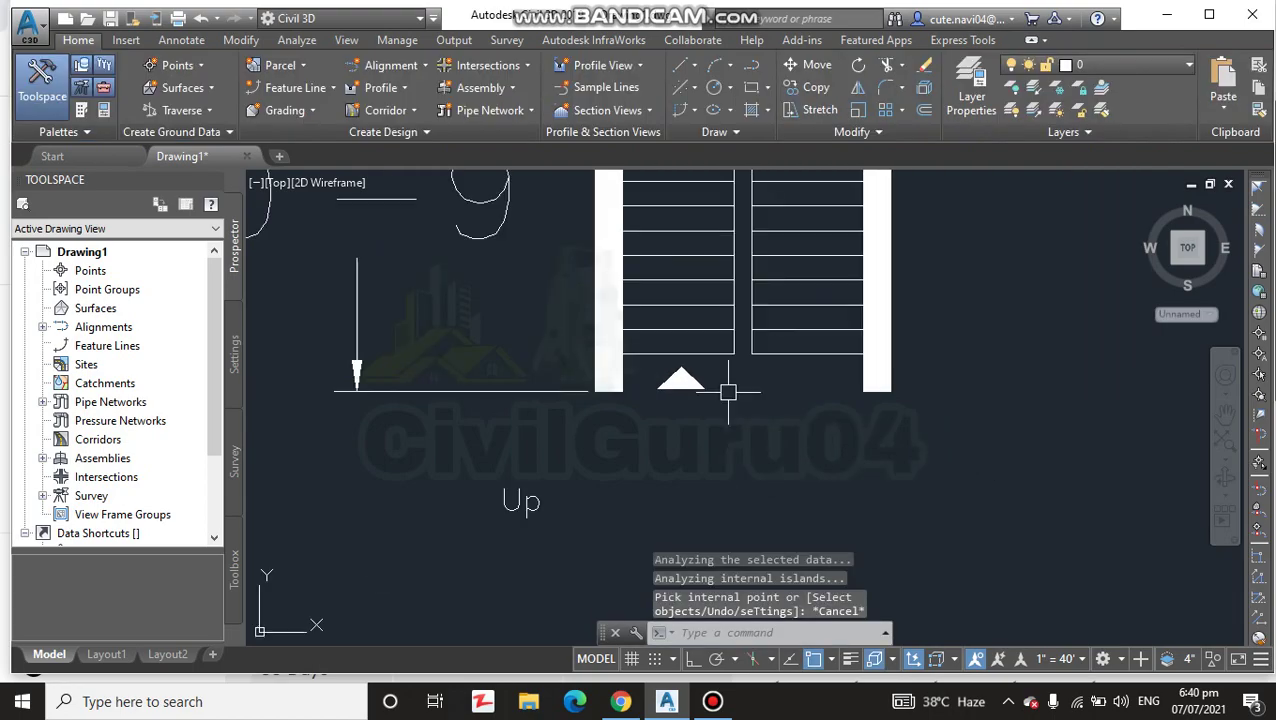
Move the "Up" text directly beneath the solid arrowhead at the foot of the left flight
left_click(531, 501)
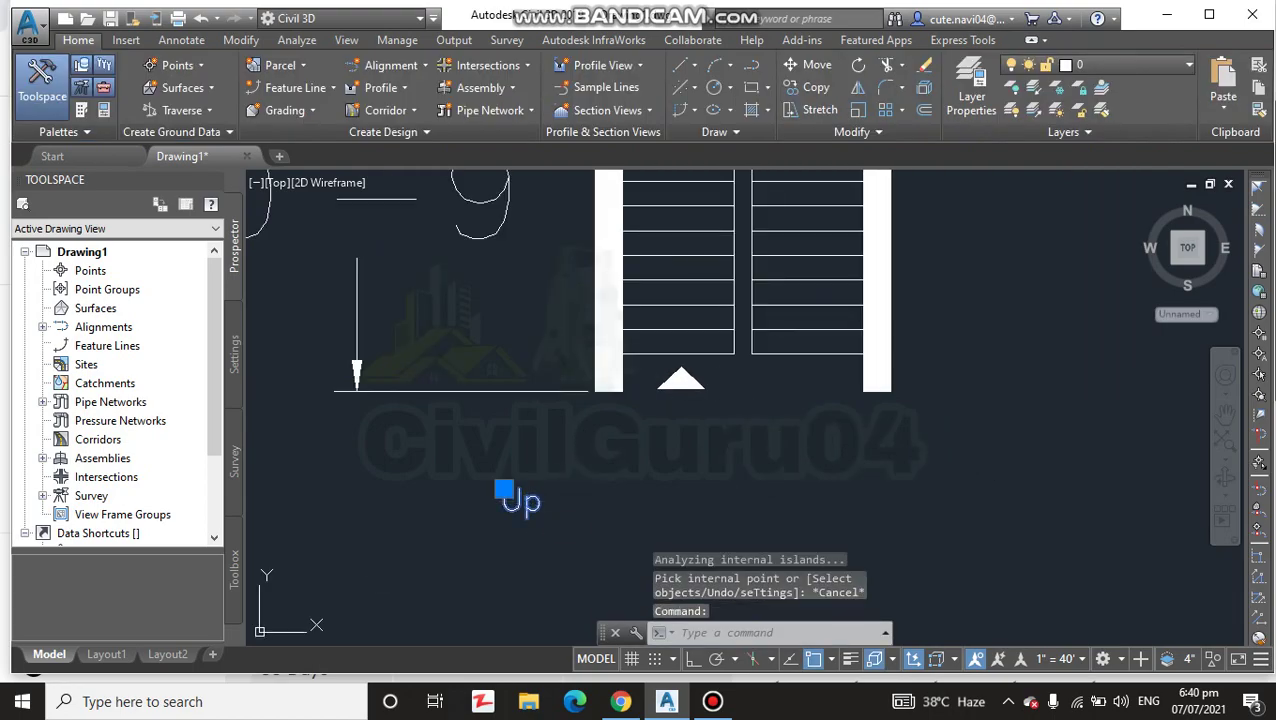
type("m")
key("Return")
left_click(510, 495)
scroll(710, 360, "up", 4)
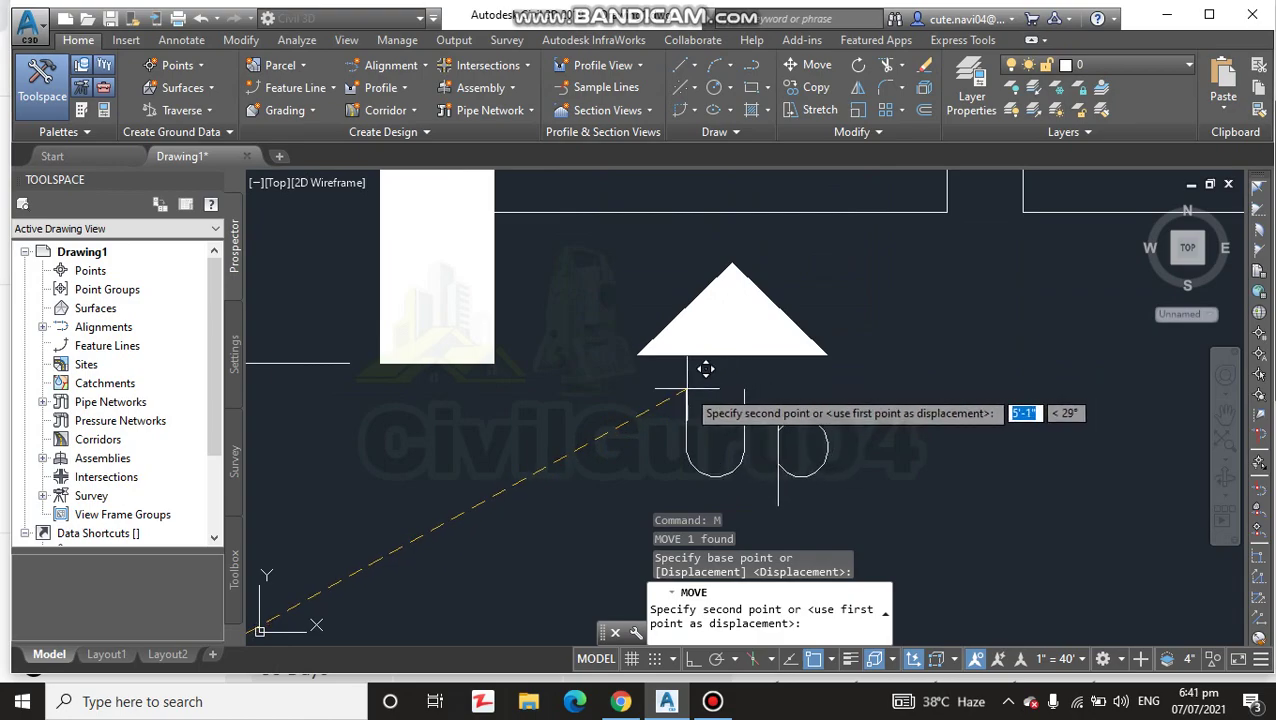
key("Escape")
scroll(850, 365, "down", 4)
scroll(848, 383, "down", 4)
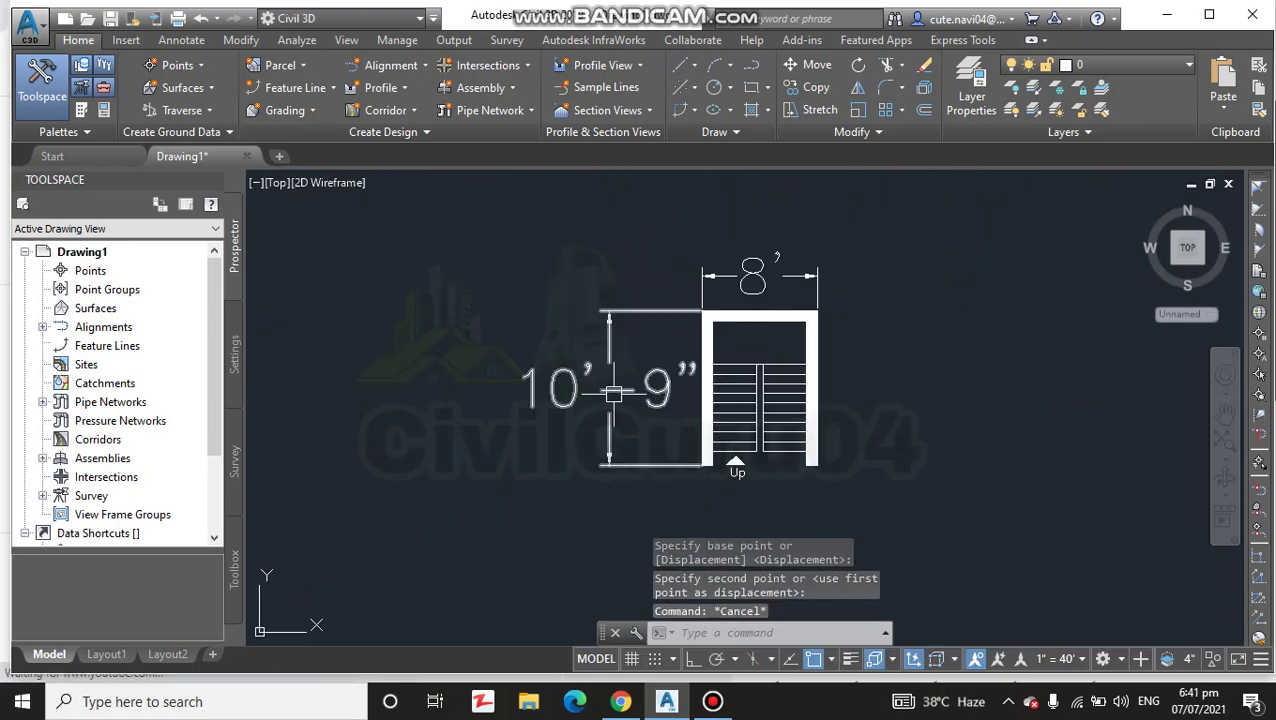
scroll(770, 480, "up", 4)
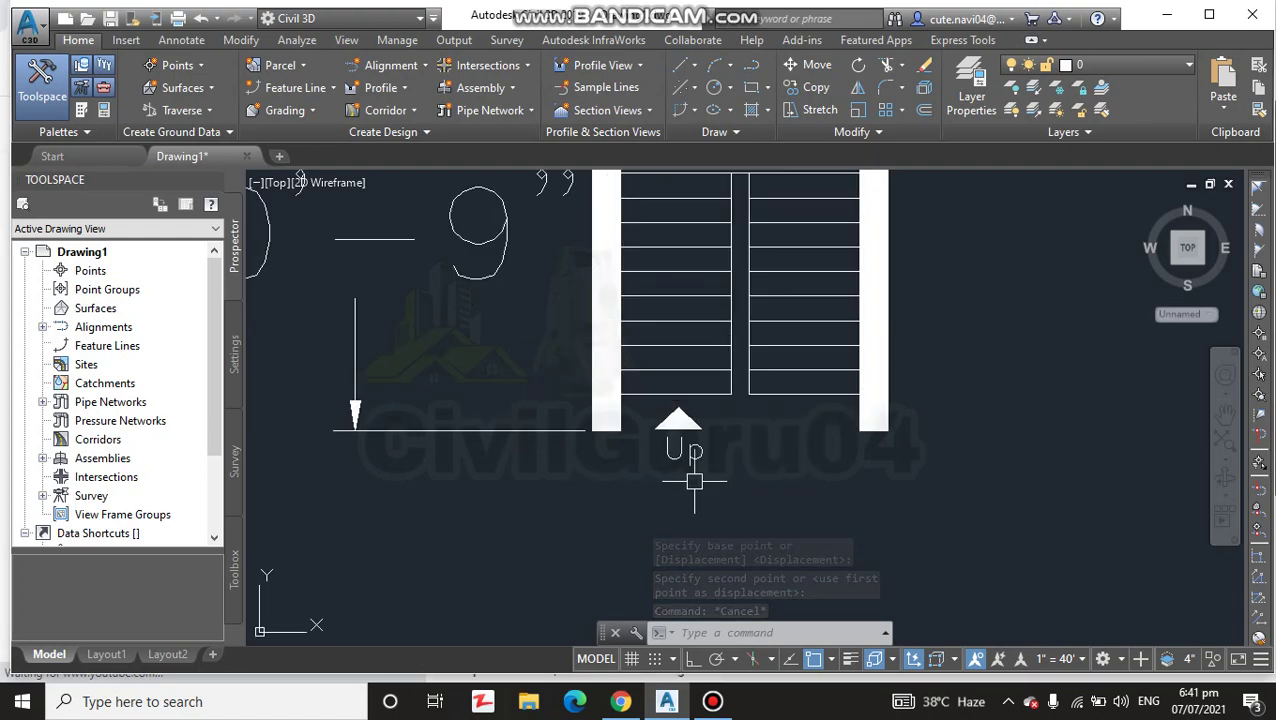
scroll(731, 474, "down", 2)
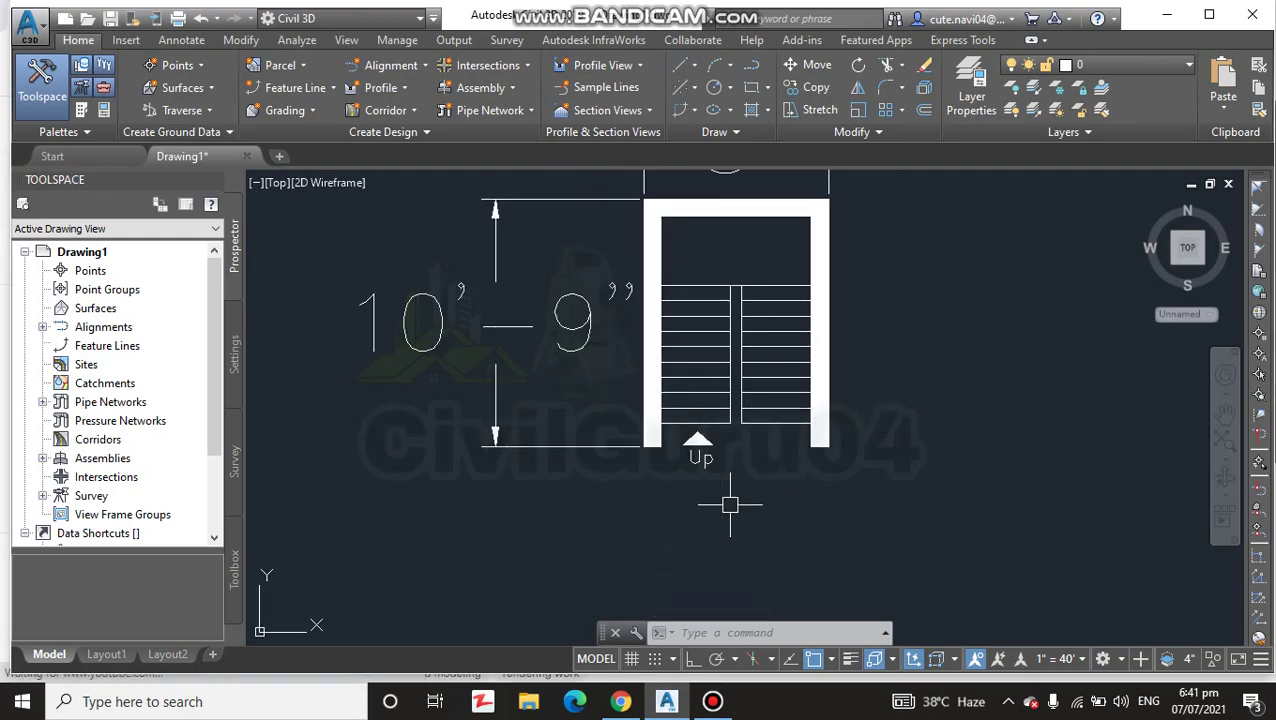
middle_click_drag(731, 497, 714, 565)
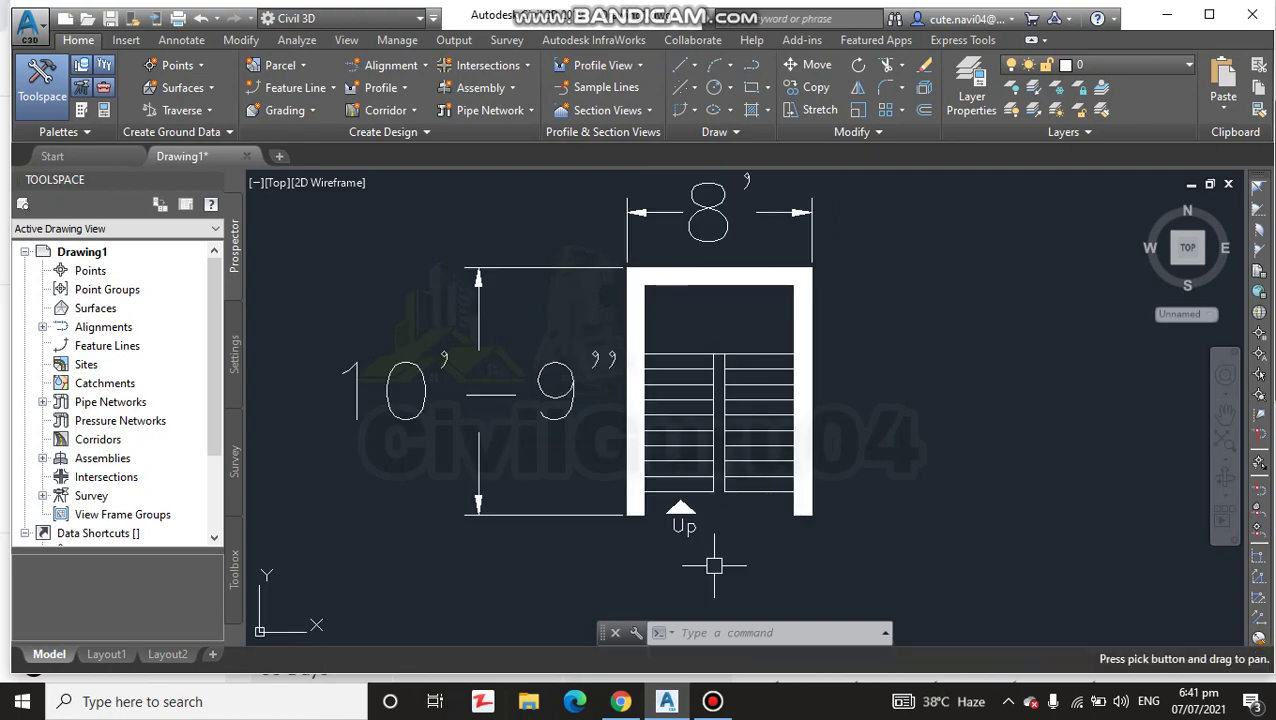
scroll(680, 488, "up", 3)
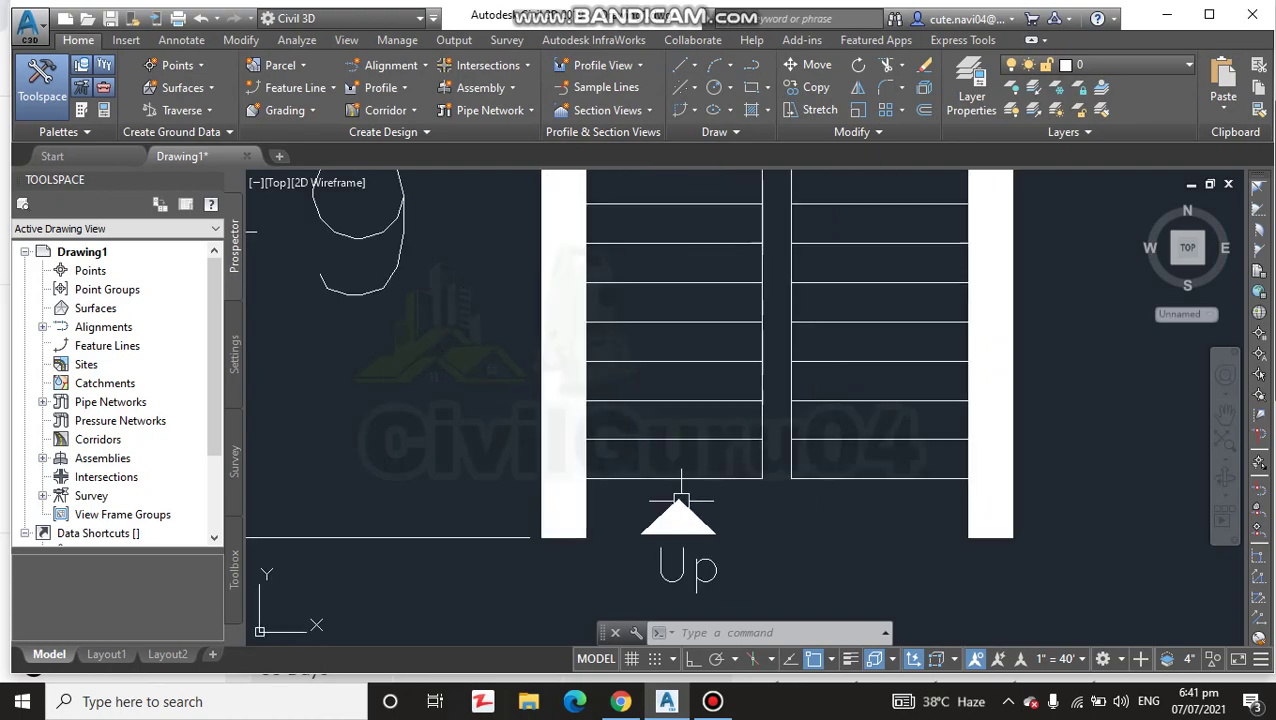
scroll(708, 491, "down", 5)
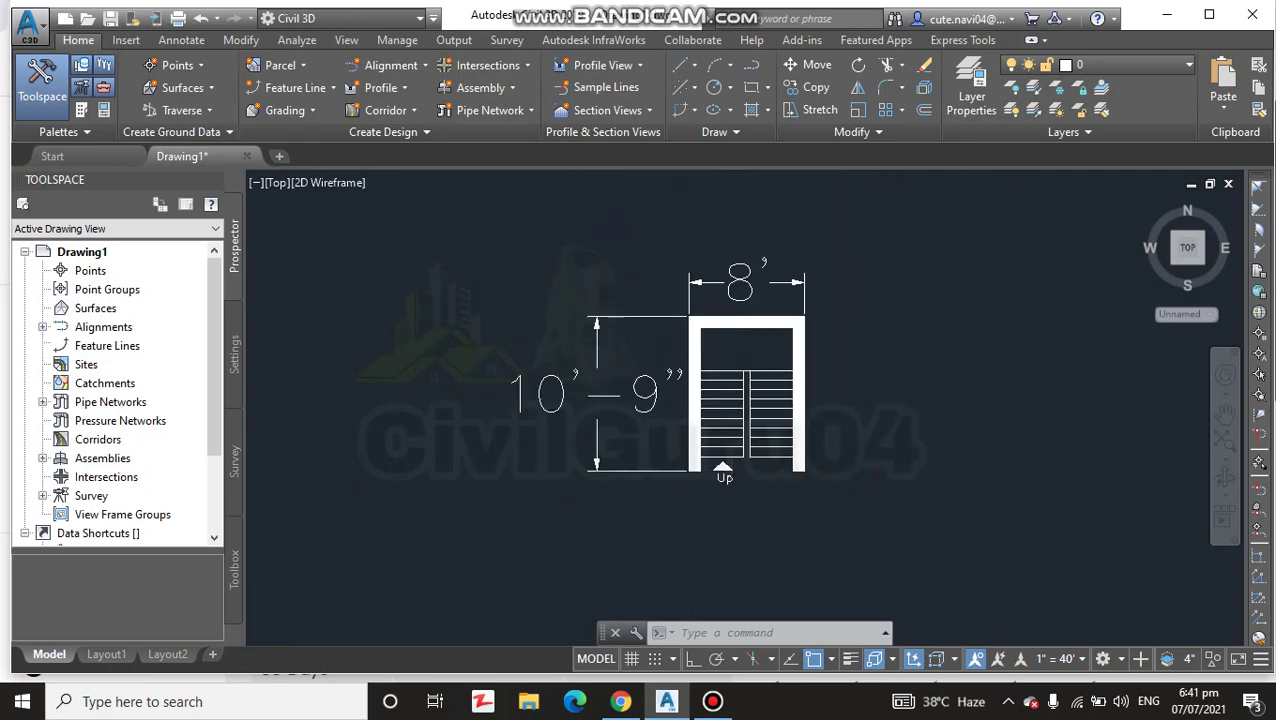
scroll(716, 465, "up", 5)
left_click(731, 445)
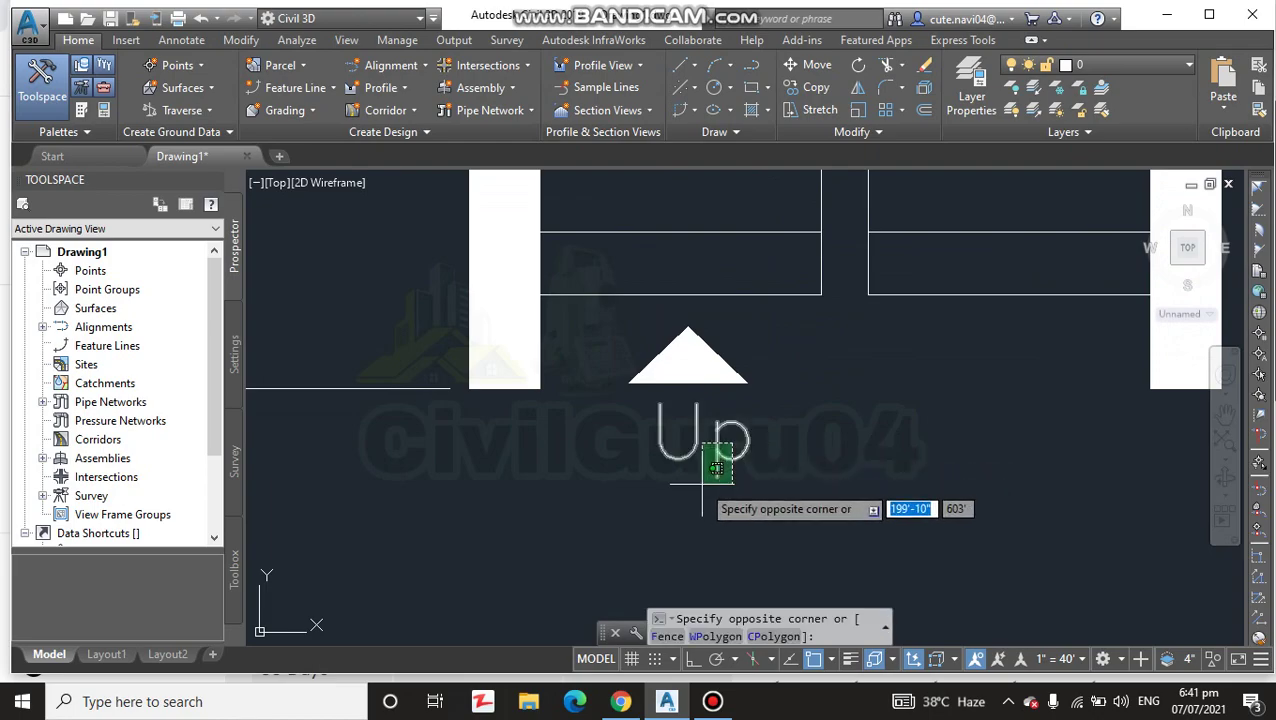
left_click(702, 484)
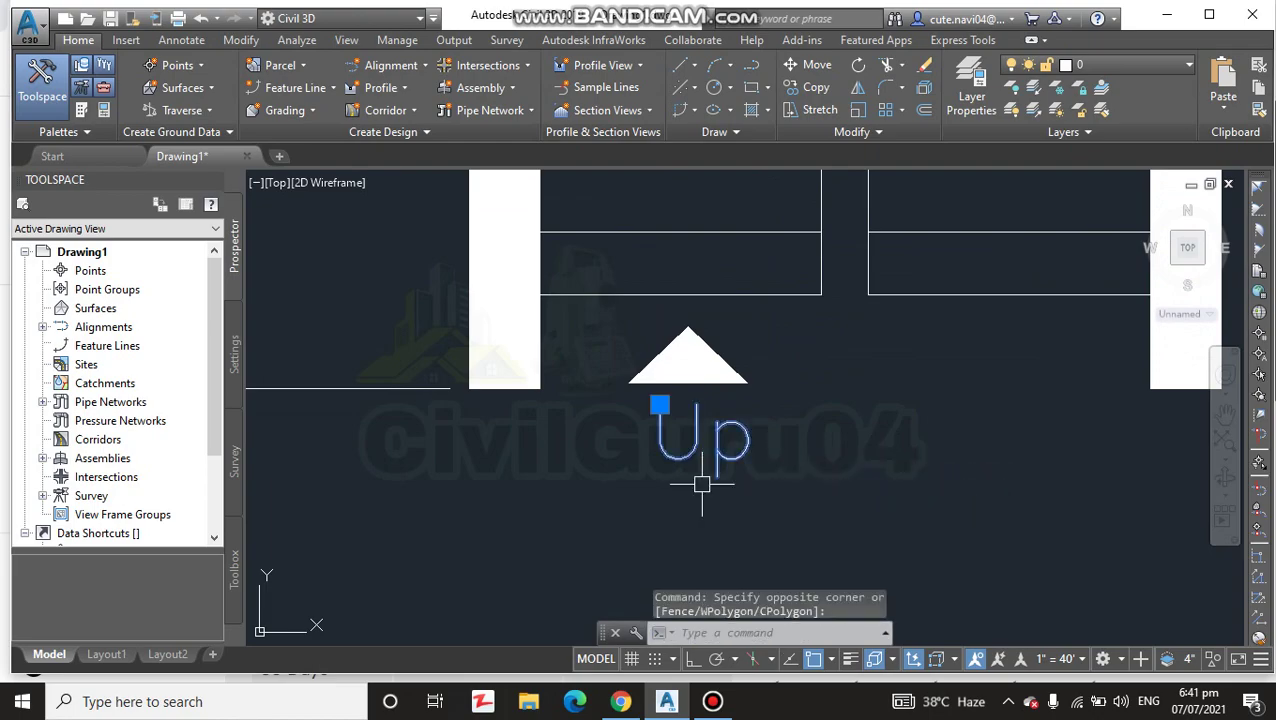
key("Return")
key("Return")
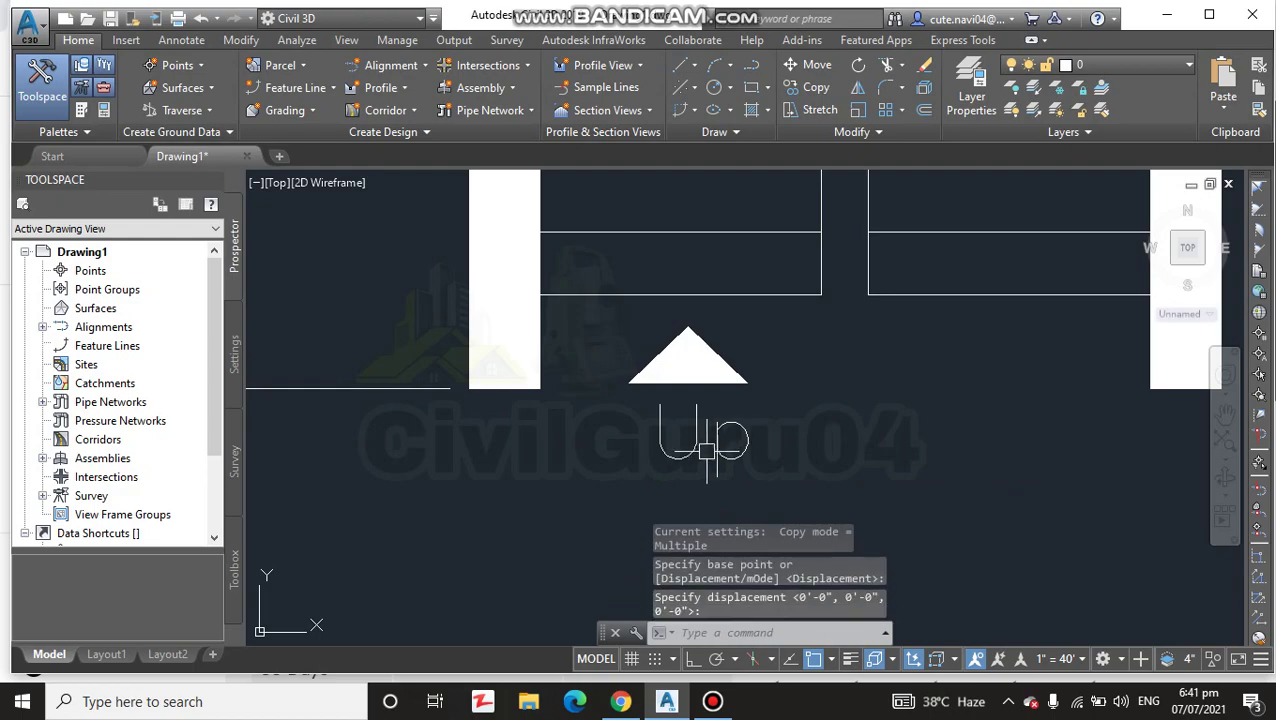
key("Escape")
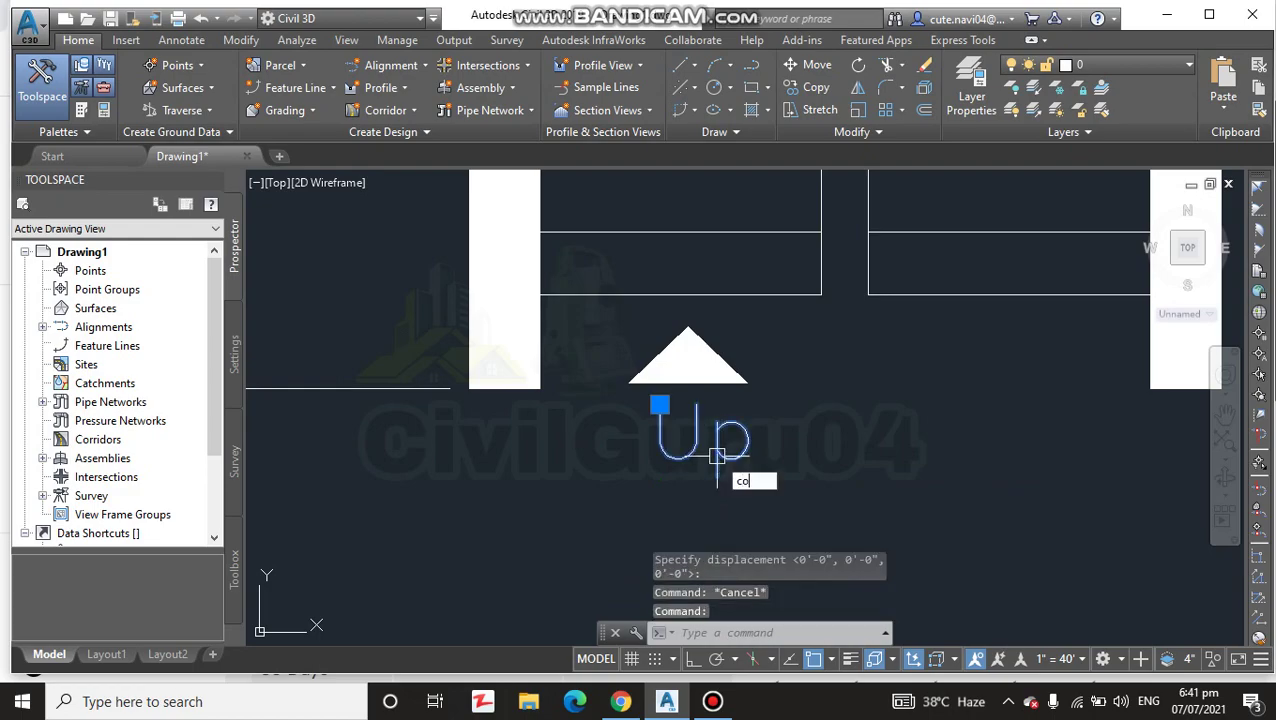
Copy the "Up" text to an empty spot below the staircase plan
type("co")
key("Return")
left_click(717, 456)
scroll(760, 430, "down", 4)
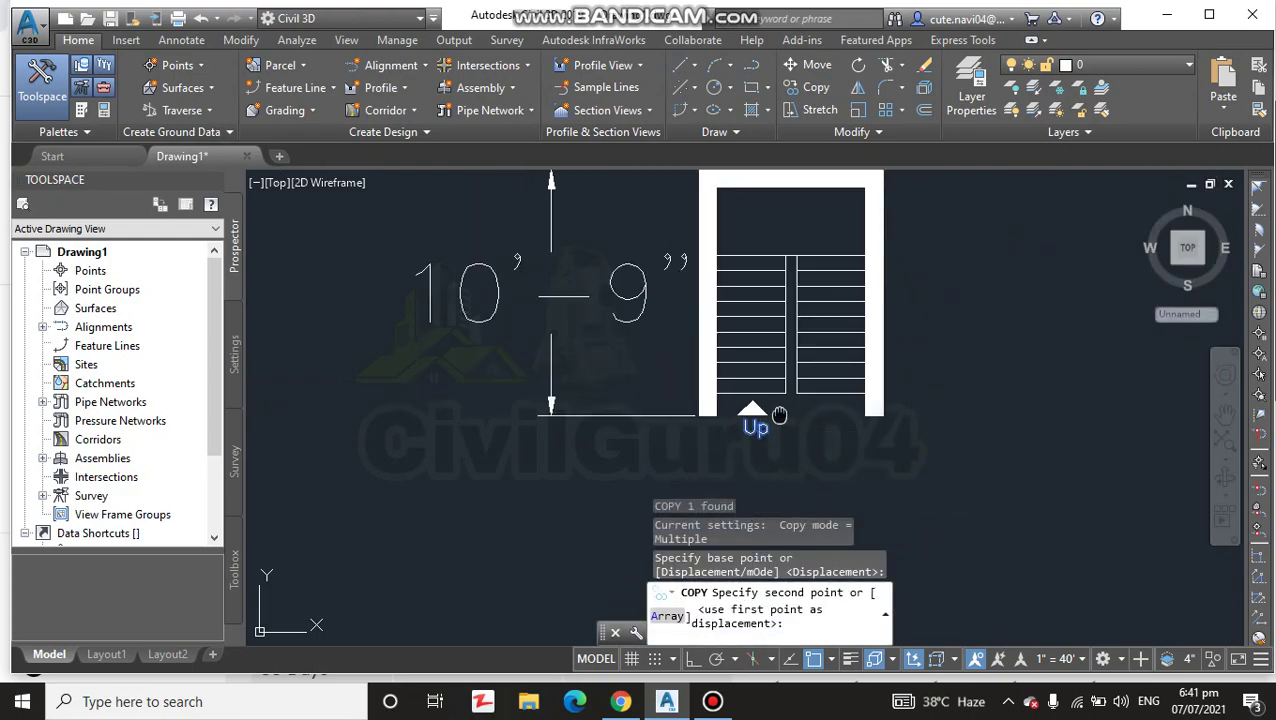
middle_click_drag(778, 415, 768, 580)
mouse_move(770, 285)
middle_mouse_down()
mouse_move(765, 370)
mouse_move(790, 160)
middle_mouse_up()
scroll(846, 378, "down", 3)
scroll(826, 356, "up", 5)
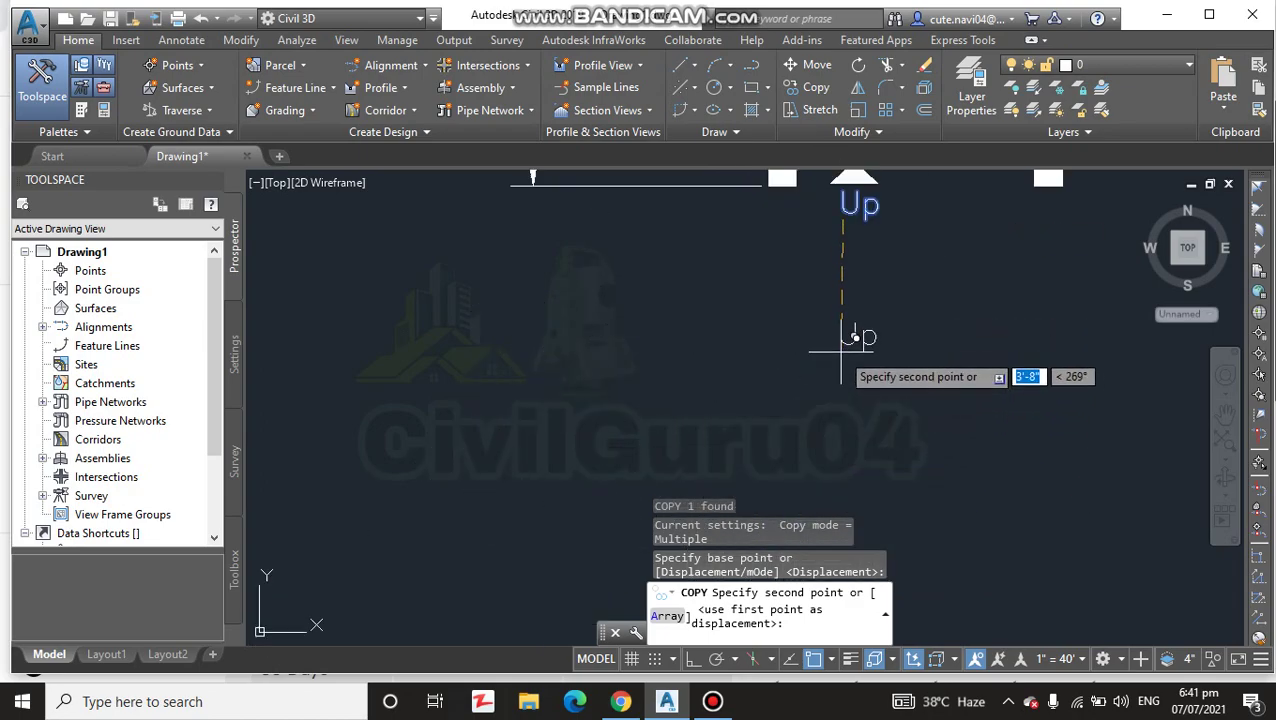
key("Escape")
Change the wording of the copied text below the plan to "U-Shape stair case"
left_click(843, 298)
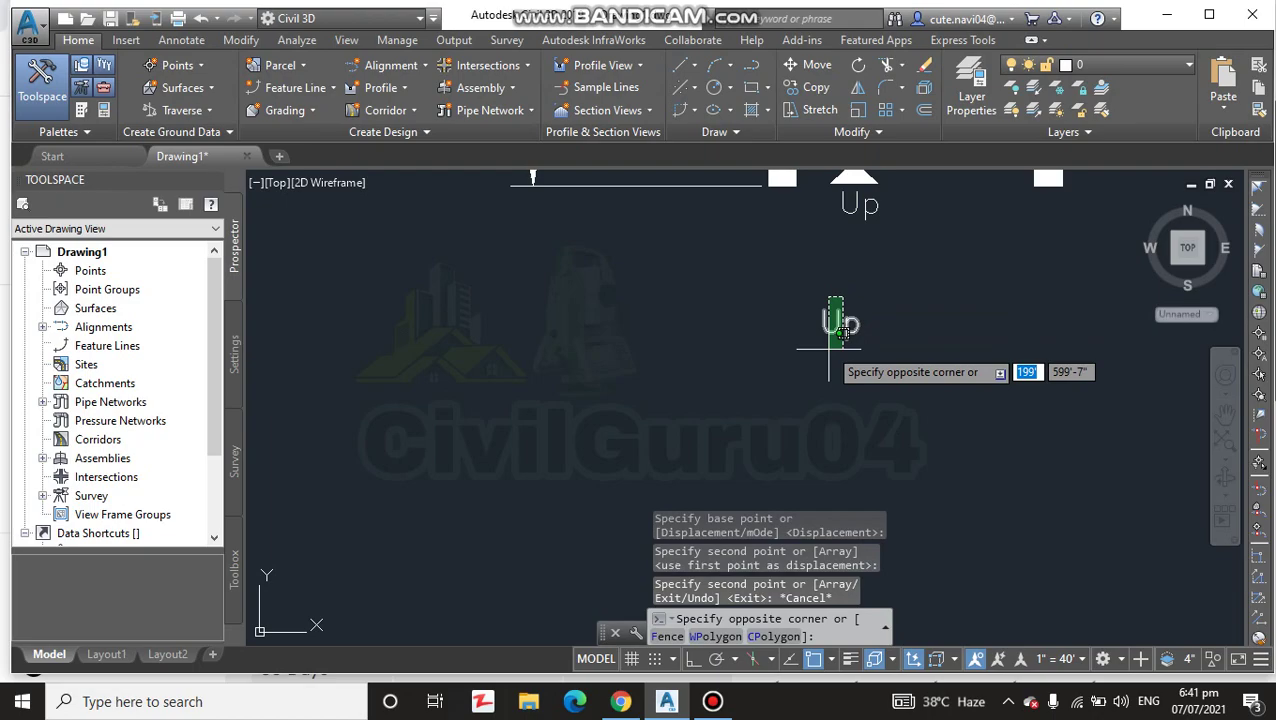
left_click(828, 349)
double_click(837, 325)
type("St")
key("BackSpace")
key("BackSpace")
type("U")
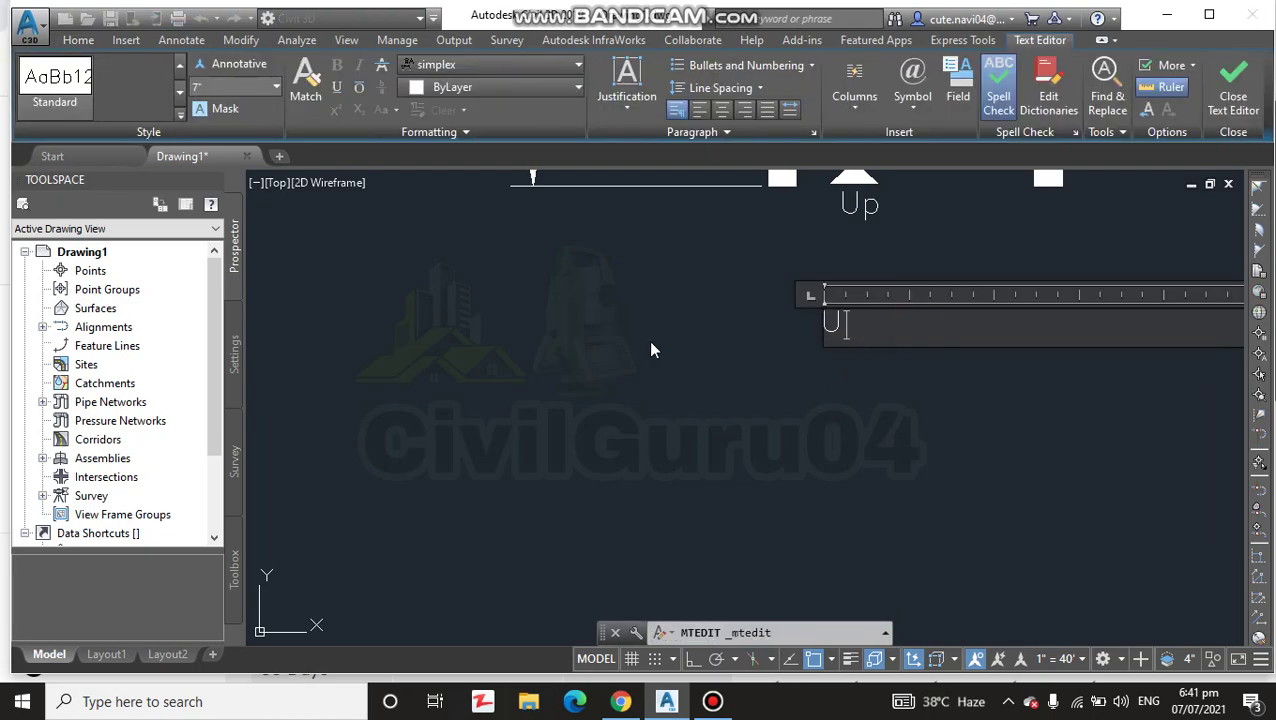
type("-Shape sta")
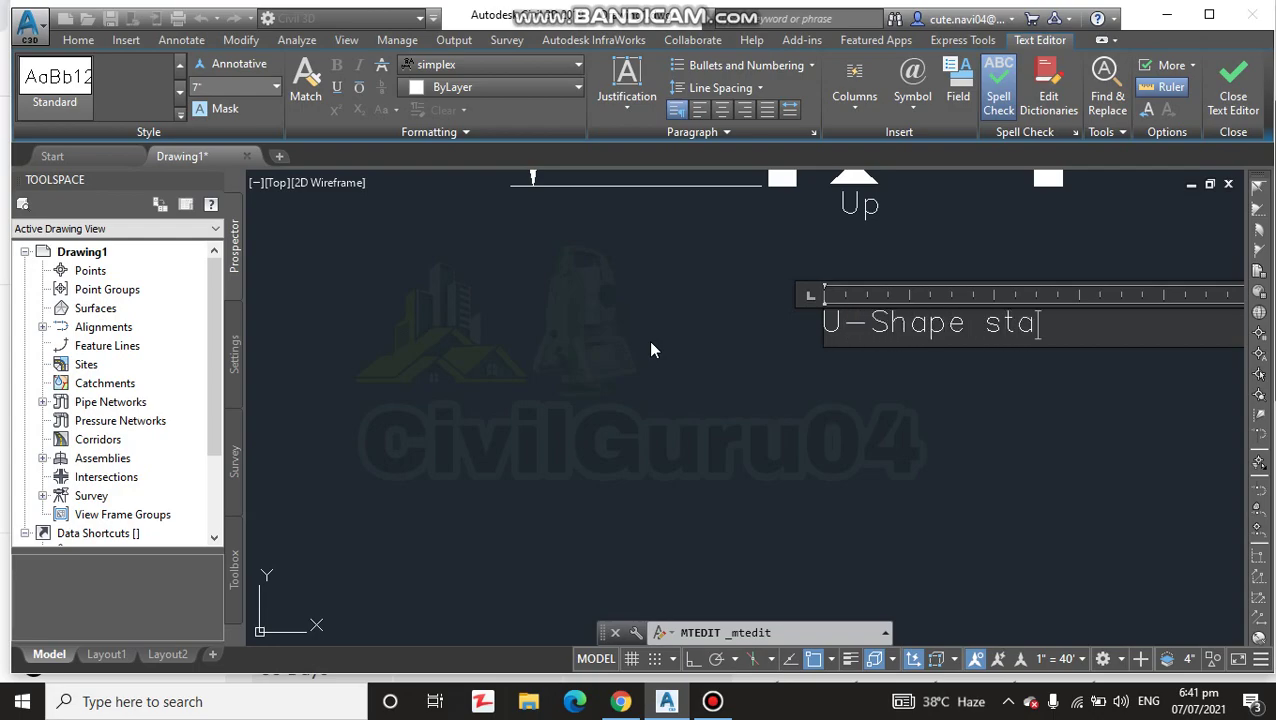
type("ir case")
left_click(830, 465)
Move the "U-Shape stair case" title up and to the left, closer beneath the staircase plan
scroll(830, 462, "down", 3)
scroll(916, 371, "up", 2)
scroll(916, 371, "up", 4)
left_click(889, 452)
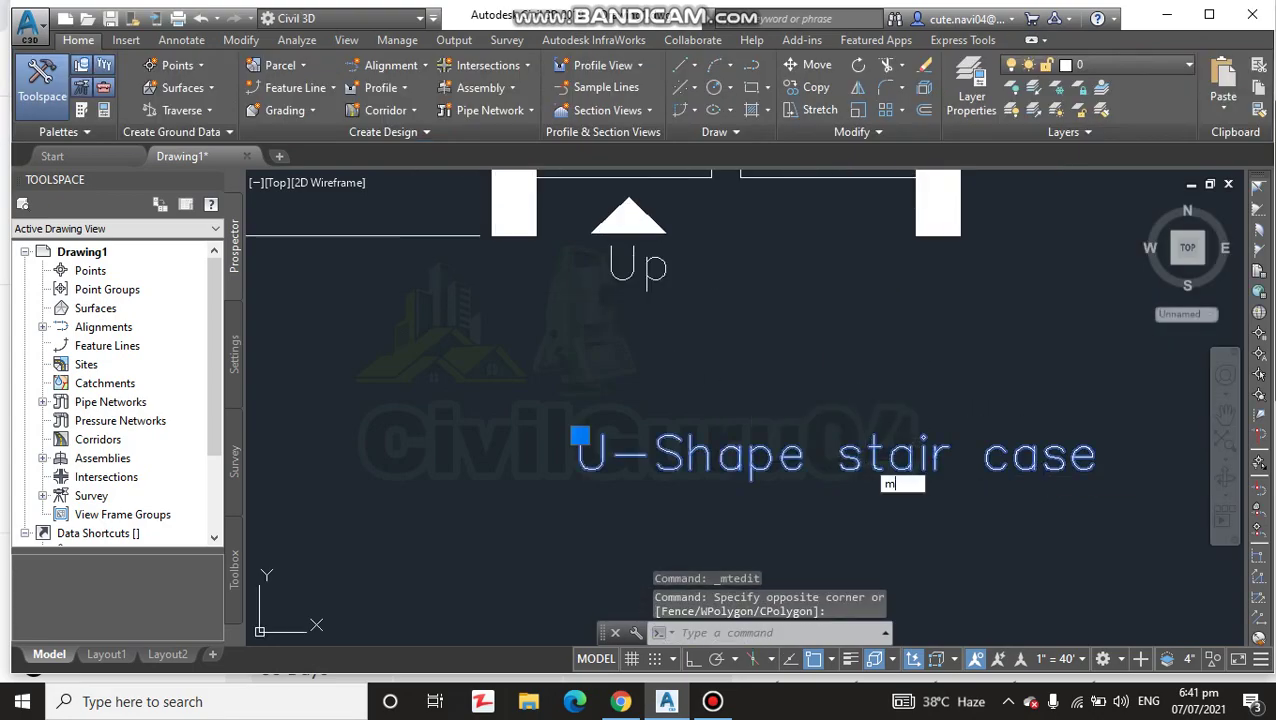
key("Return")
left_click(580, 435)
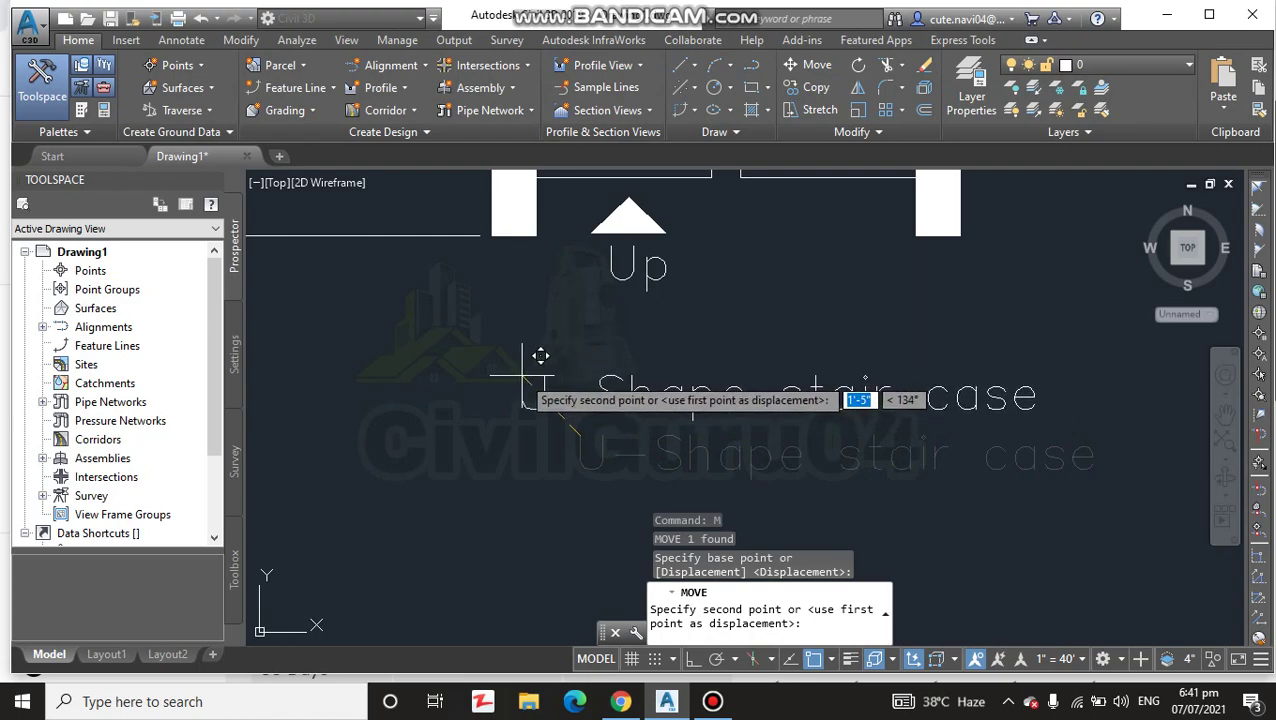
left_click(521, 378)
scroll(664, 461, "down", 3)
scroll(825, 397, "up", 3)
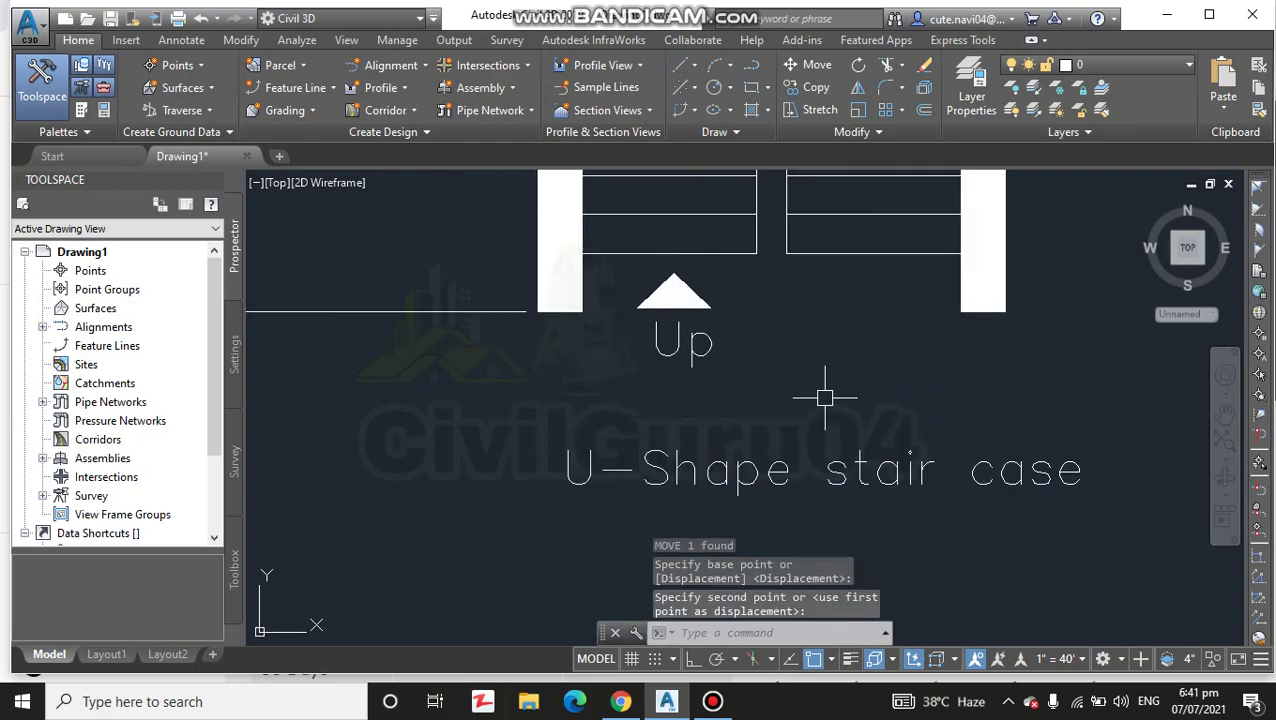
Examine the finished staircase plan, including its treads, landing, walls, overall dimensions, "Up" arrow and title
scroll(822, 380, "down", 3)
scroll(818, 399, "down", 1)
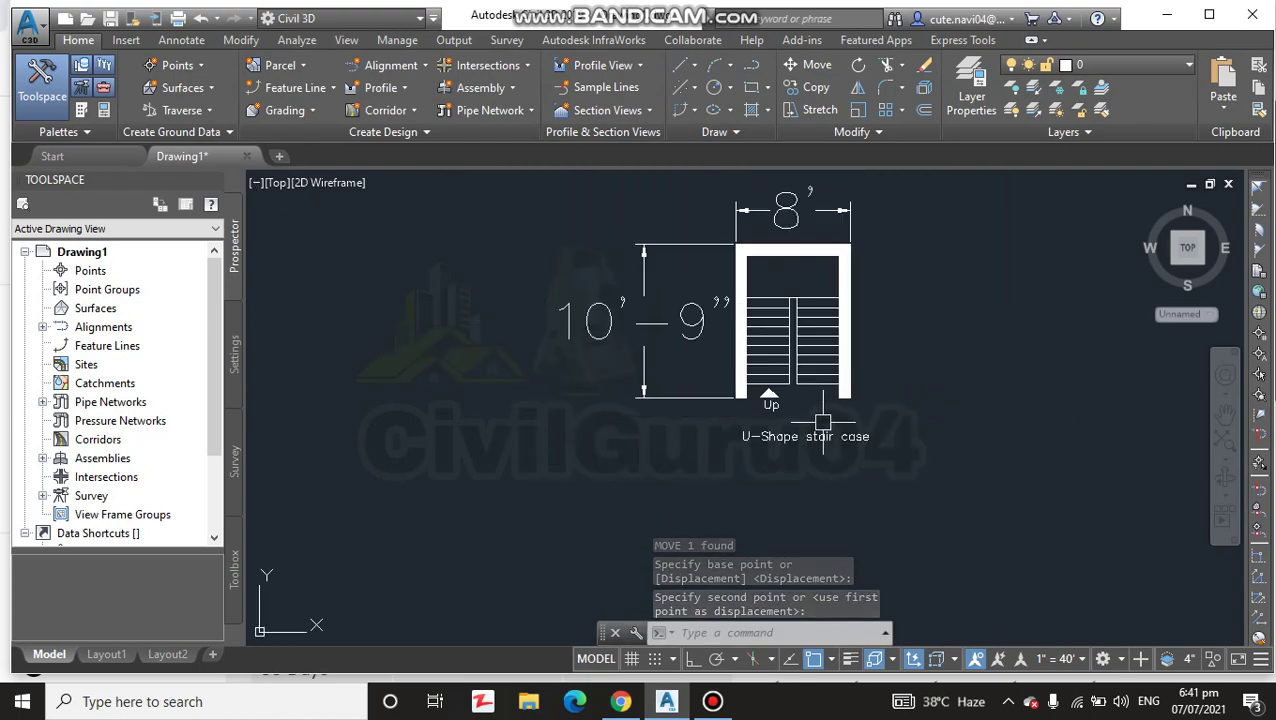
middle_click_drag(822, 424, 745, 472)
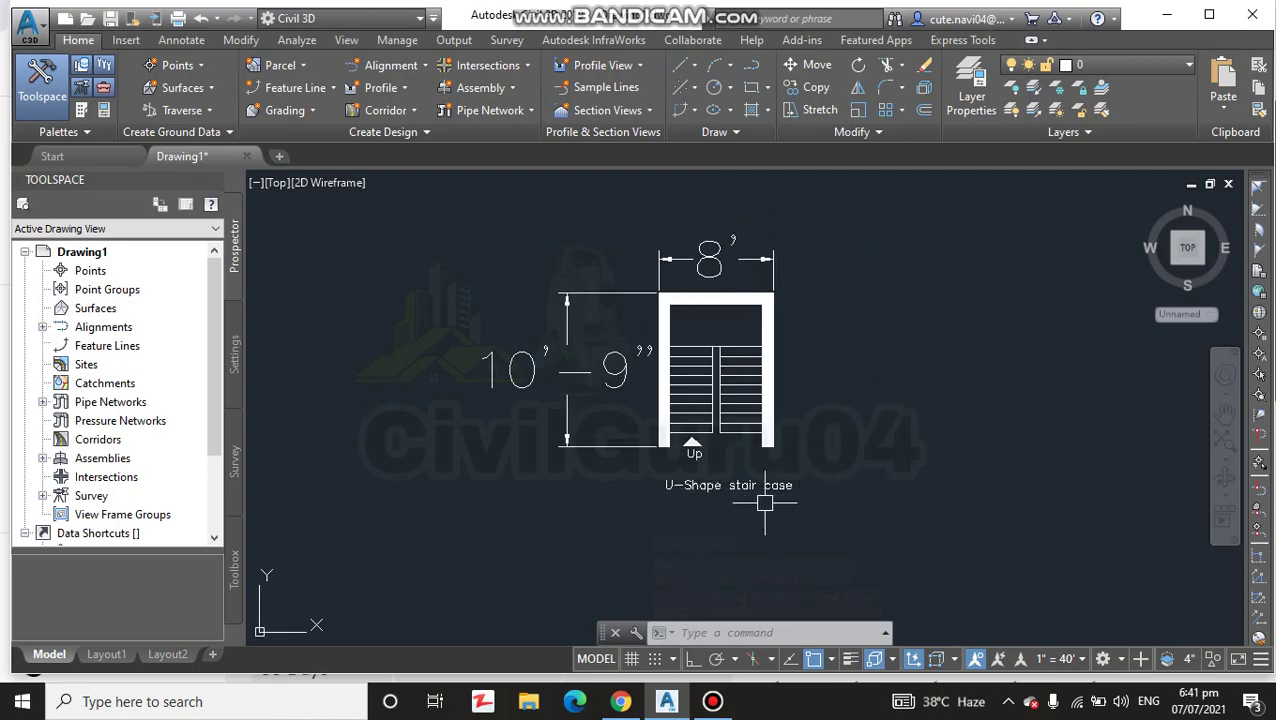
scroll(697, 487, "up", 4)
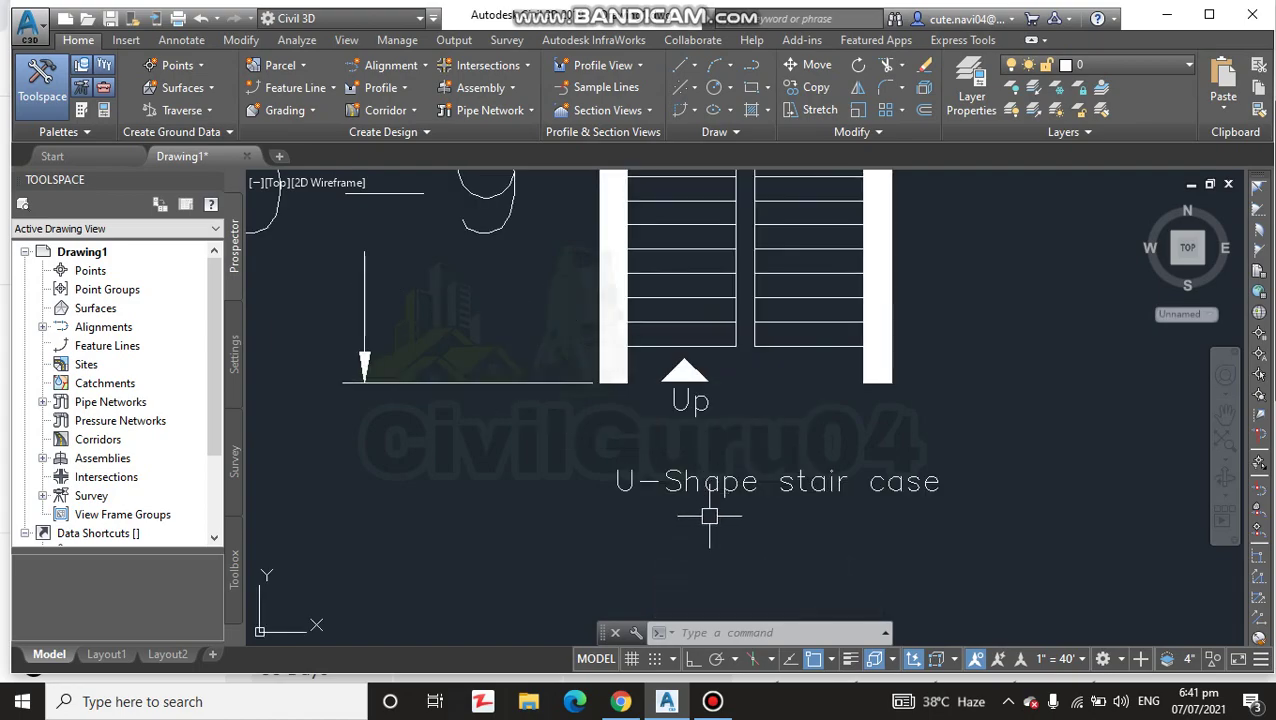
scroll(709, 516, "down", 2)
middle_click_drag(895, 487, 891, 530)
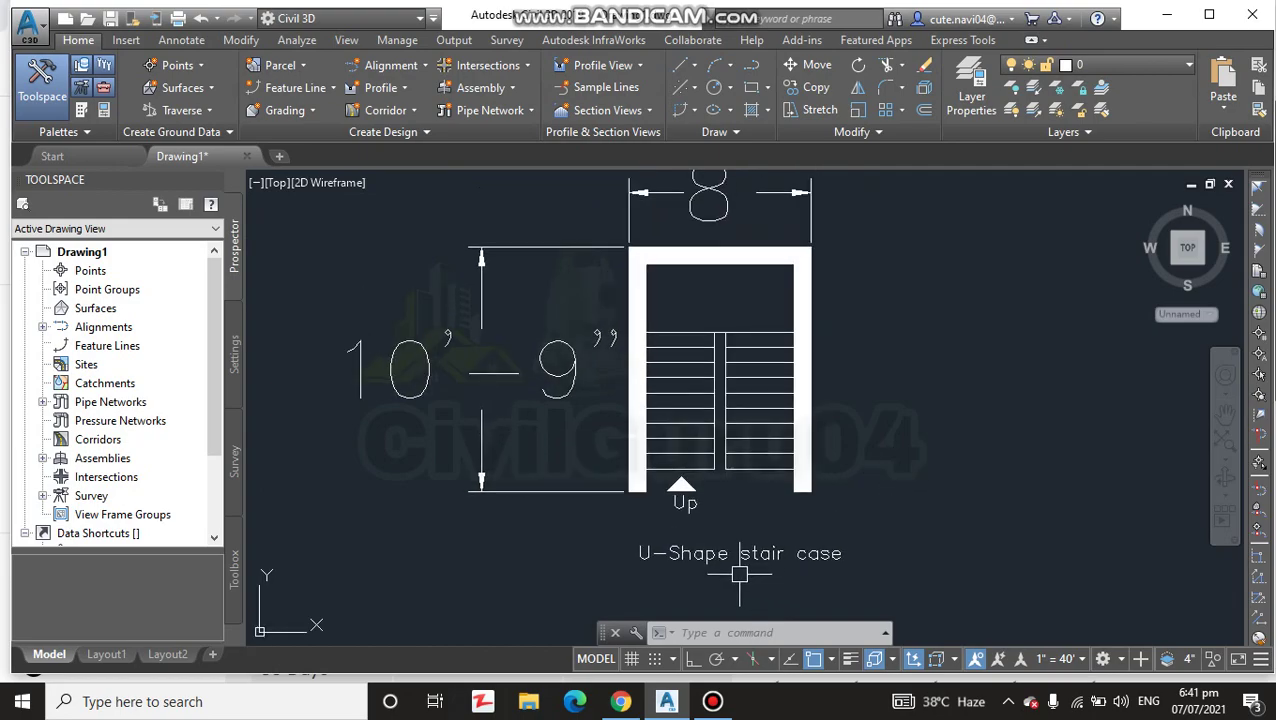
scroll(663, 507, "up", 2)
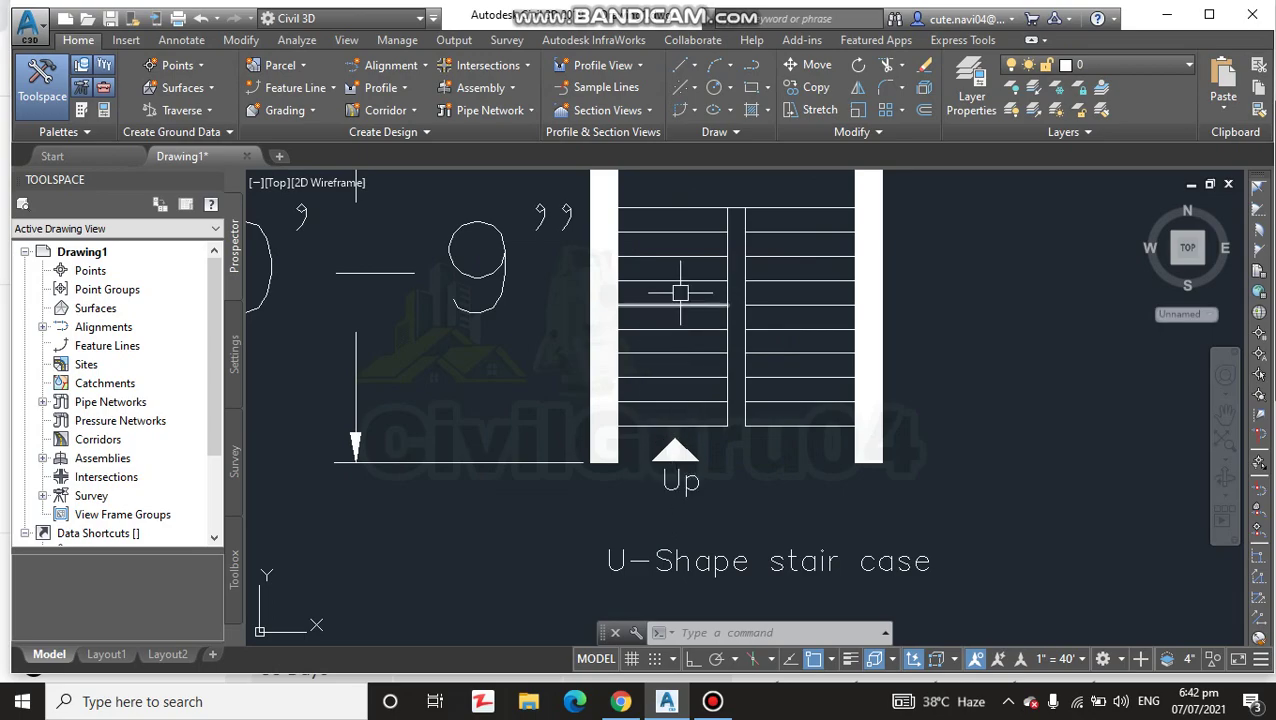
middle_click_drag(683, 273, 673, 469)
left_click(668, 338)
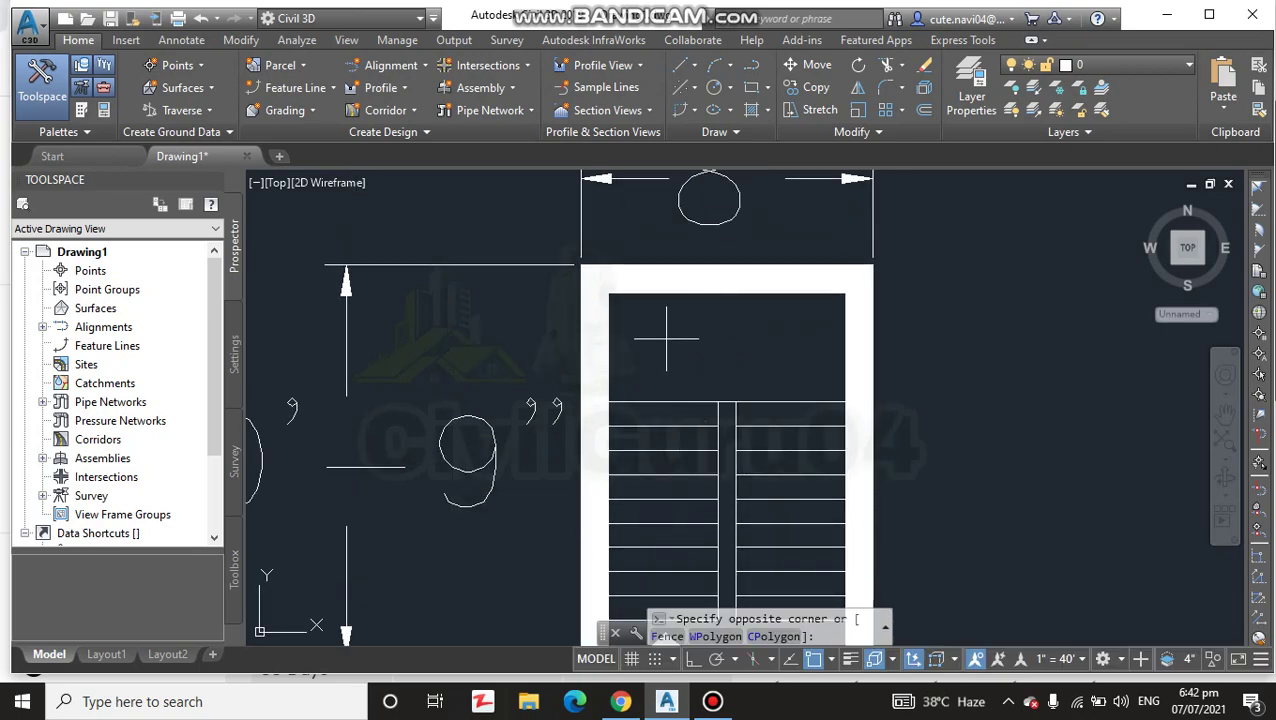
scroll(805, 328, "down", 4)
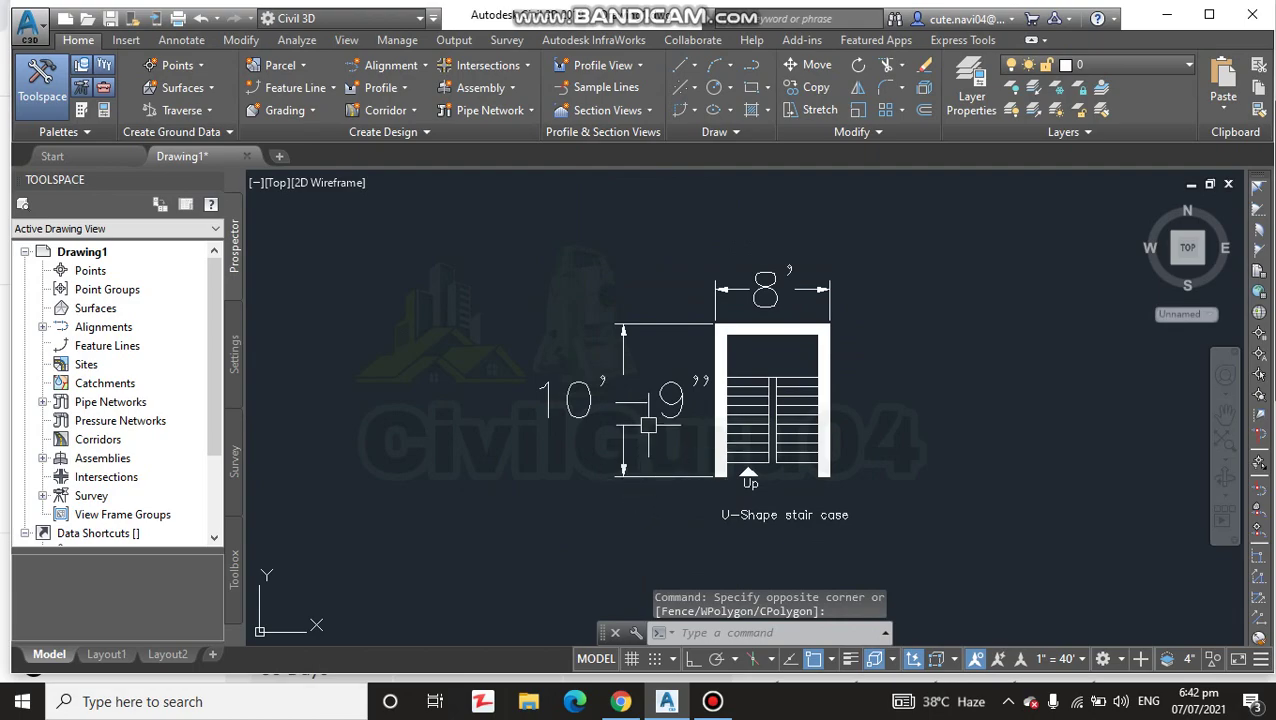
scroll(652, 462, "up", 2)
middle_click_drag(696, 408, 681, 460)
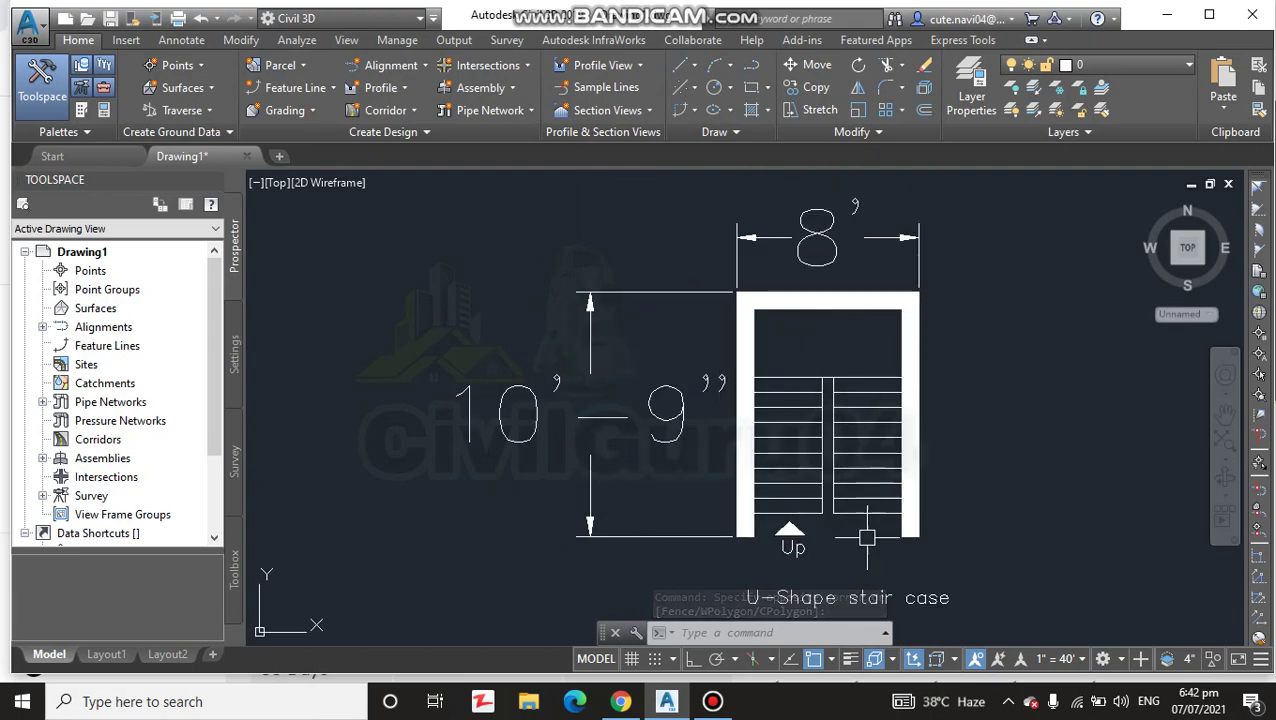
middle_click_drag(815, 490, 586, 401)
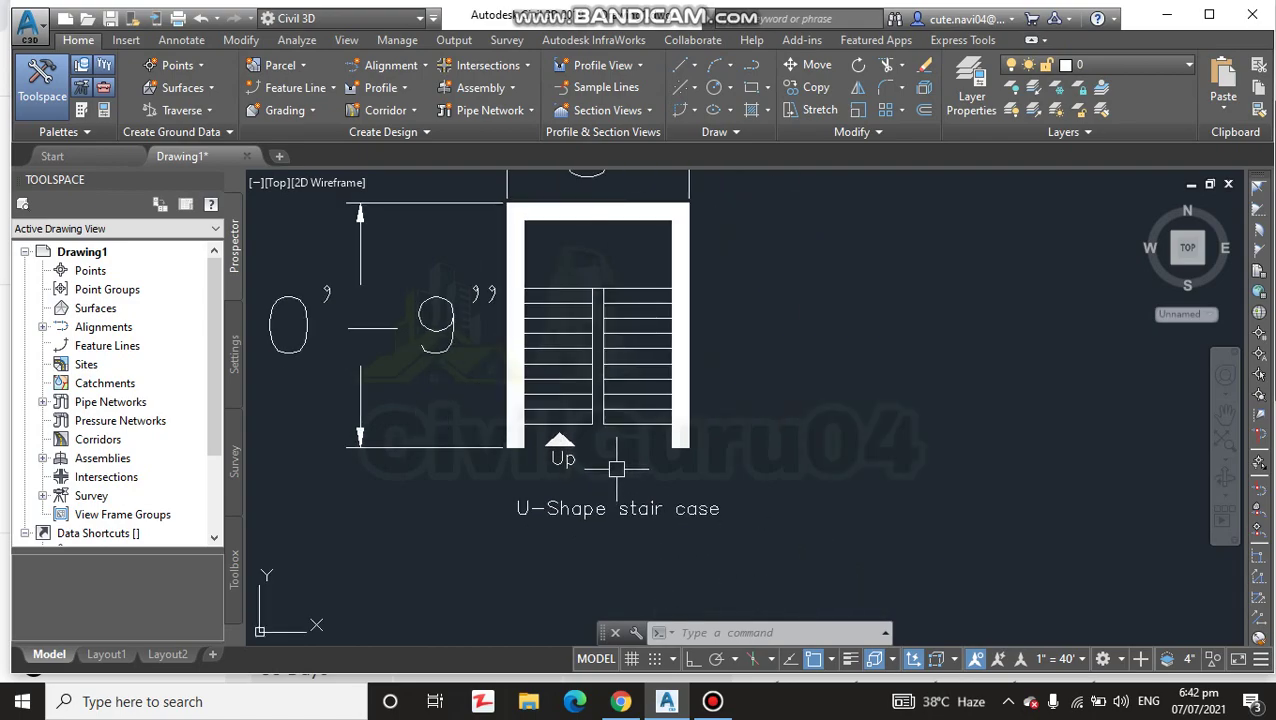
scroll(616, 468, "down", 4)
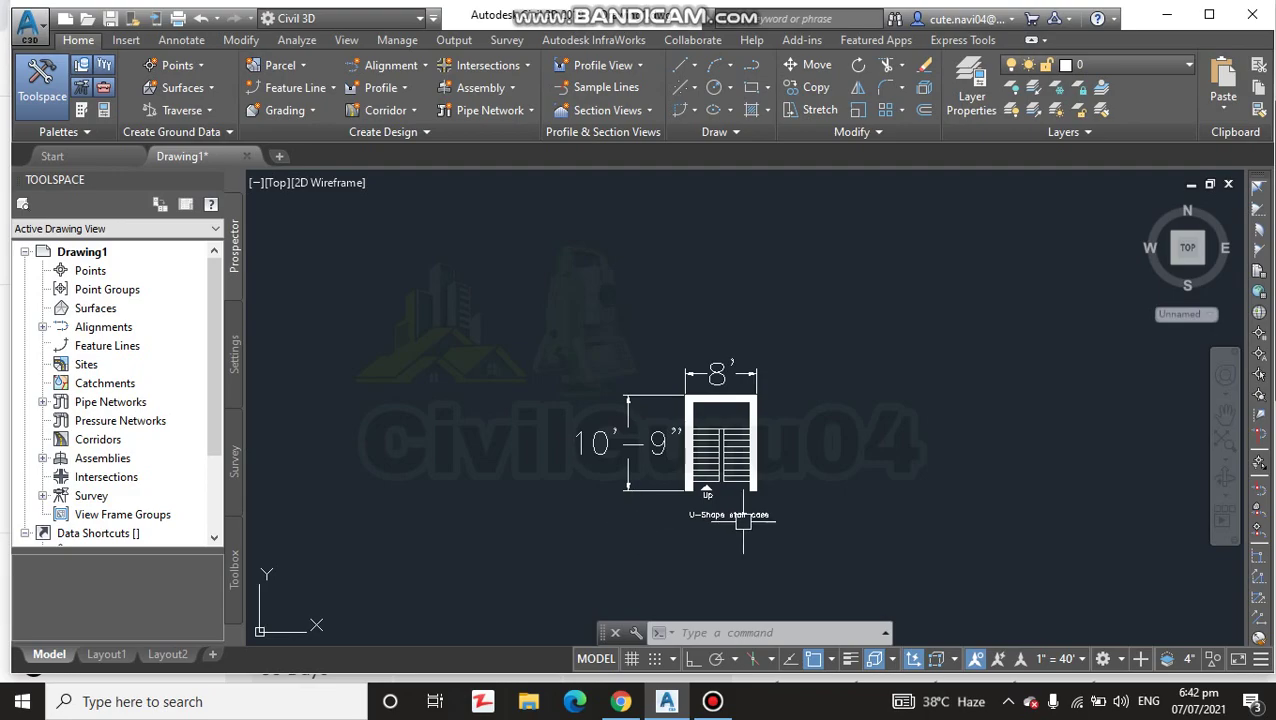
scroll(774, 496, "up", 4)
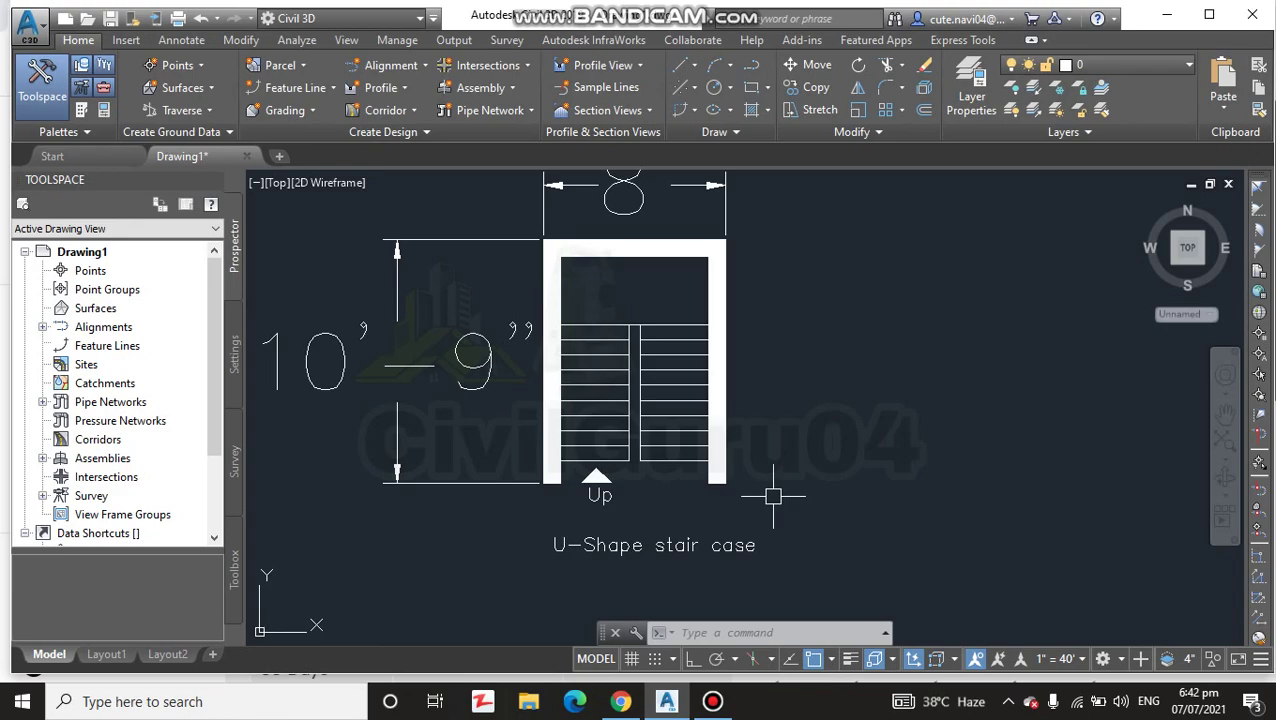
Switch to Chrome and look through the Civil 3d Professional Designer Facebook page and the CivilGuru04 YouTube channel
left_click(621, 701)
left_click(395, 12)
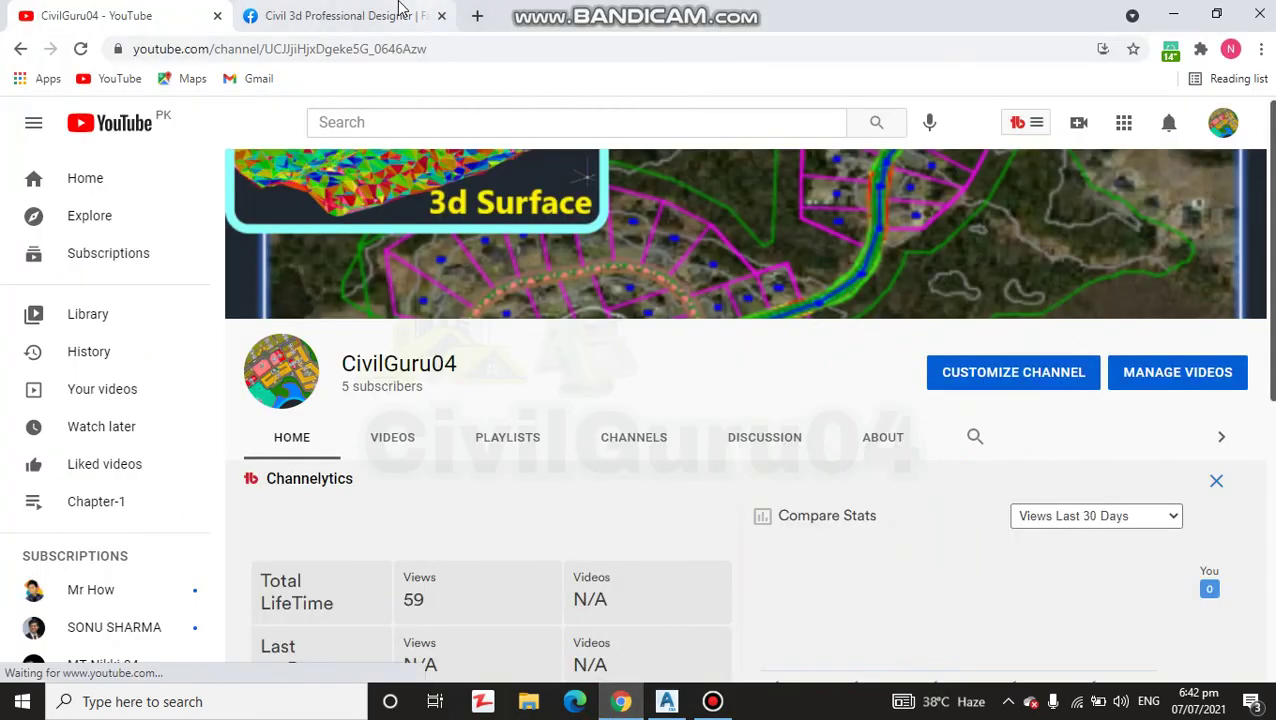
scroll(843, 330, "down", 3)
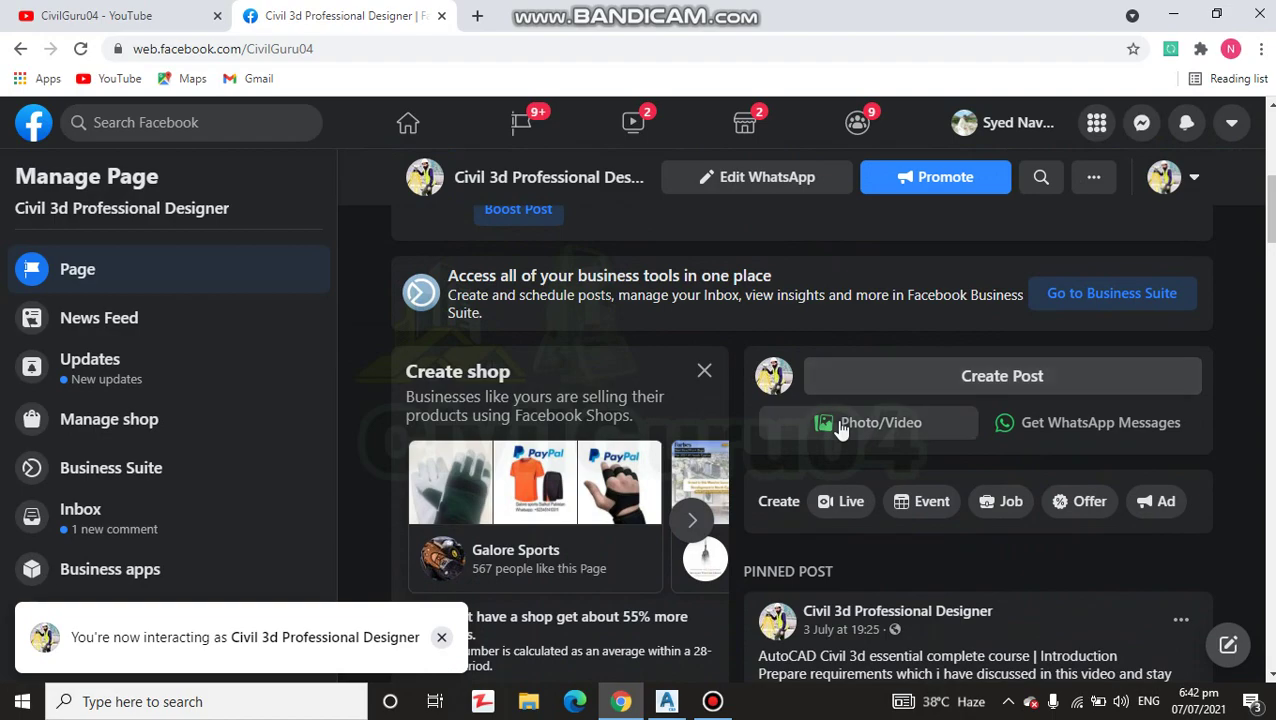
scroll(840, 428, "up", 5)
scroll(869, 425, "down", 3)
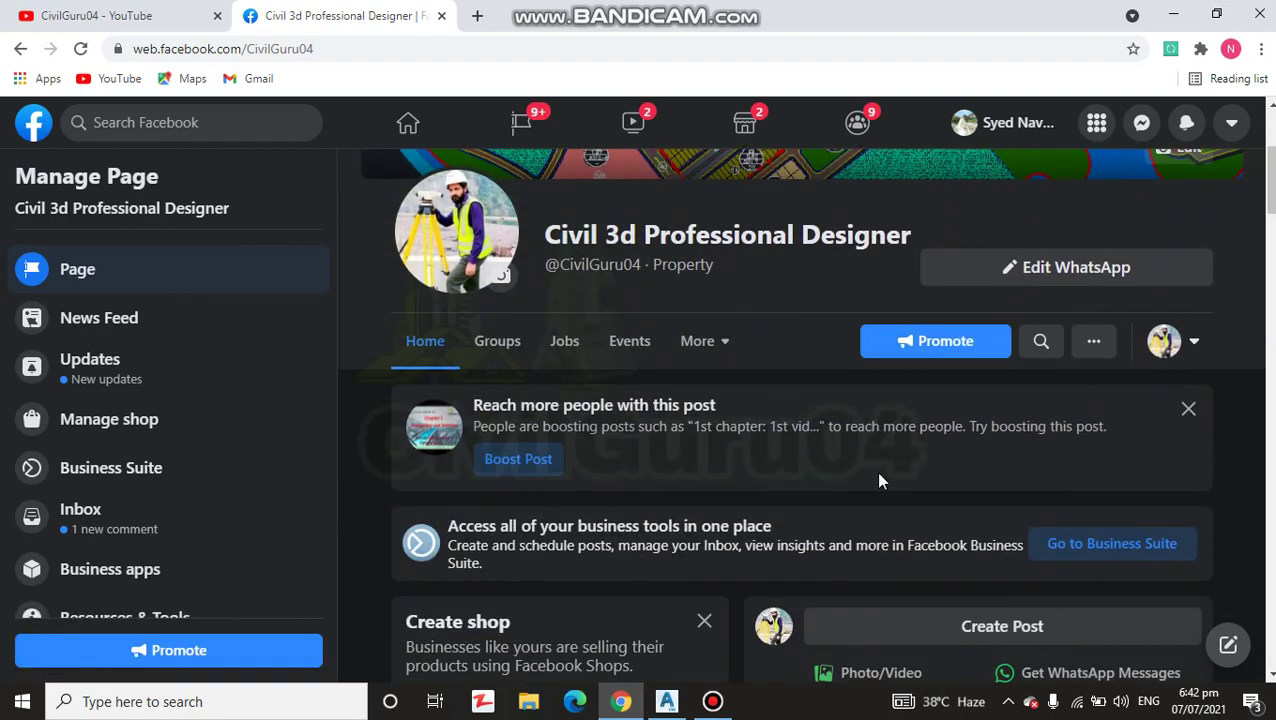
scroll(876, 476, "down", 3)
scroll(897, 492, "down", 10)
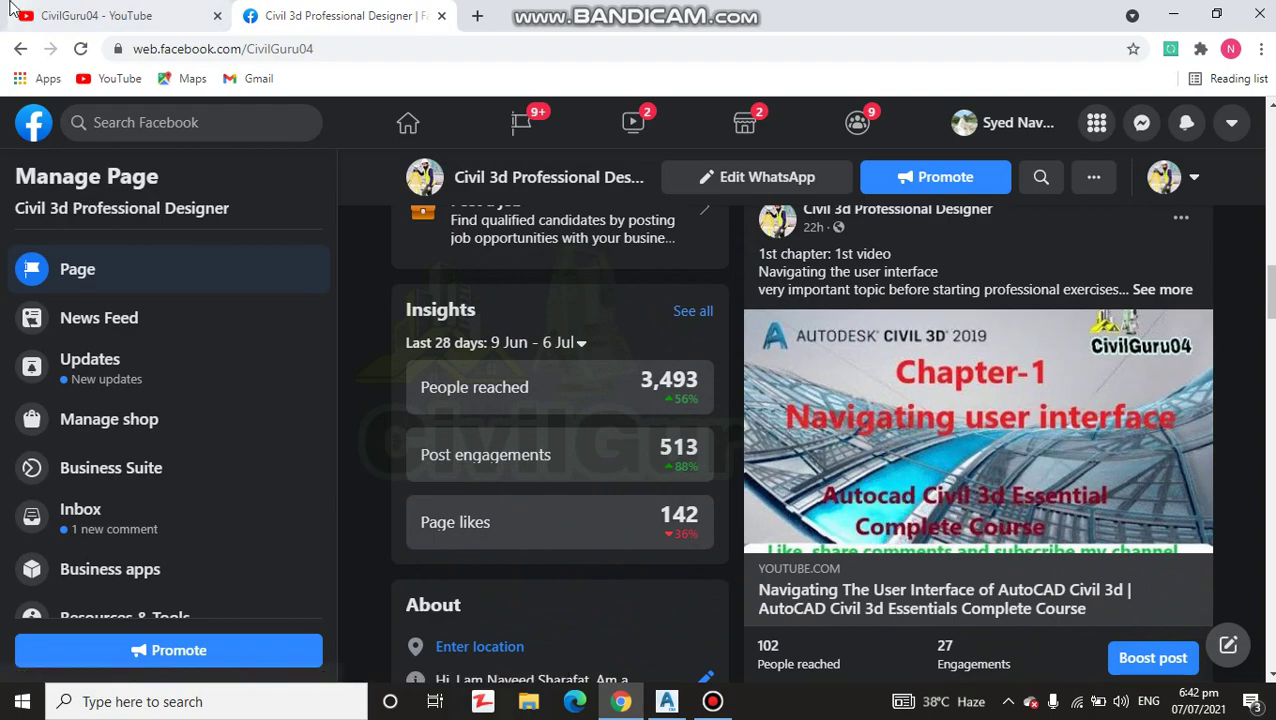
left_click(112, 12)
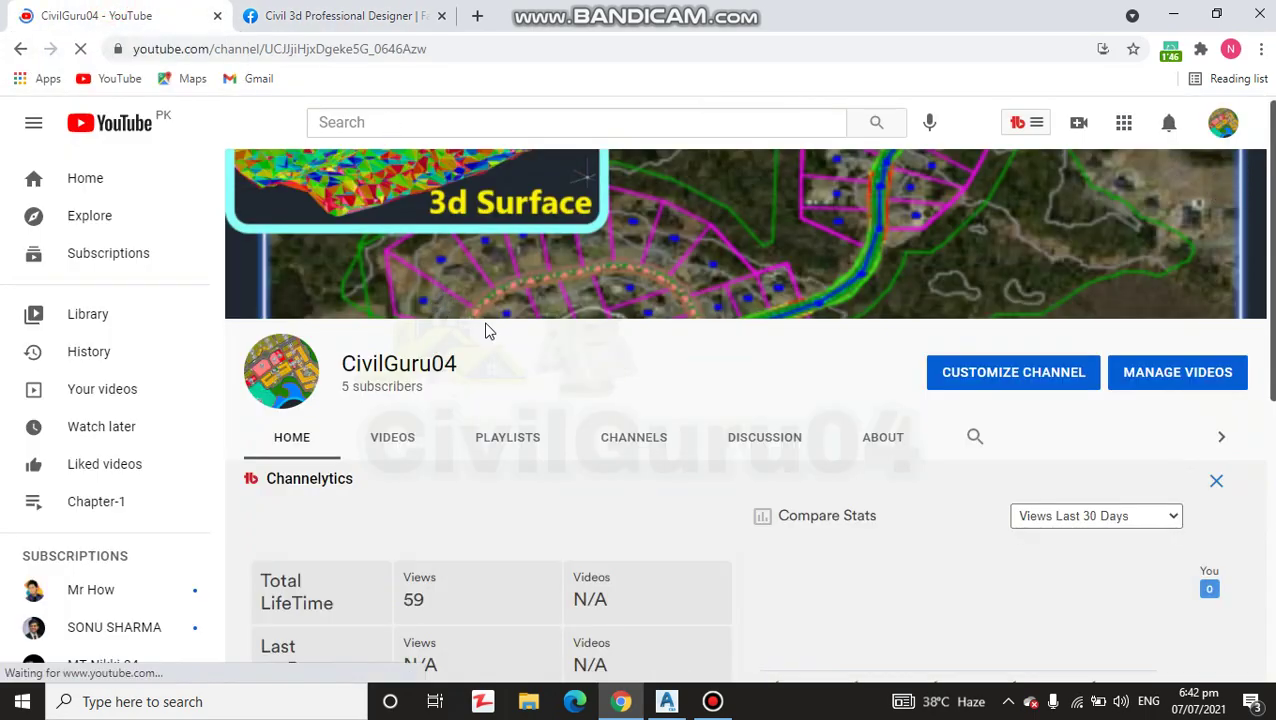